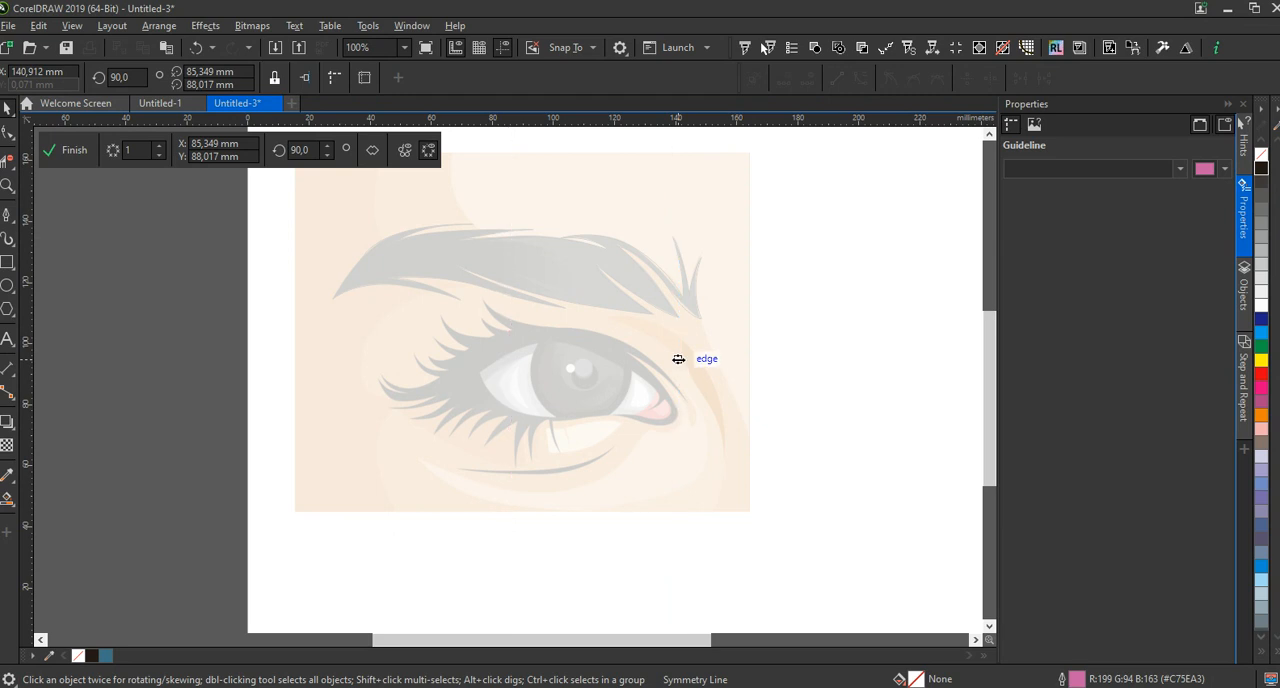
With the Pen tool, trace the upper lid's lower edge from the symmetry line at the inner eye corner to the crease's start
scroll(660, 431, "up", 1)
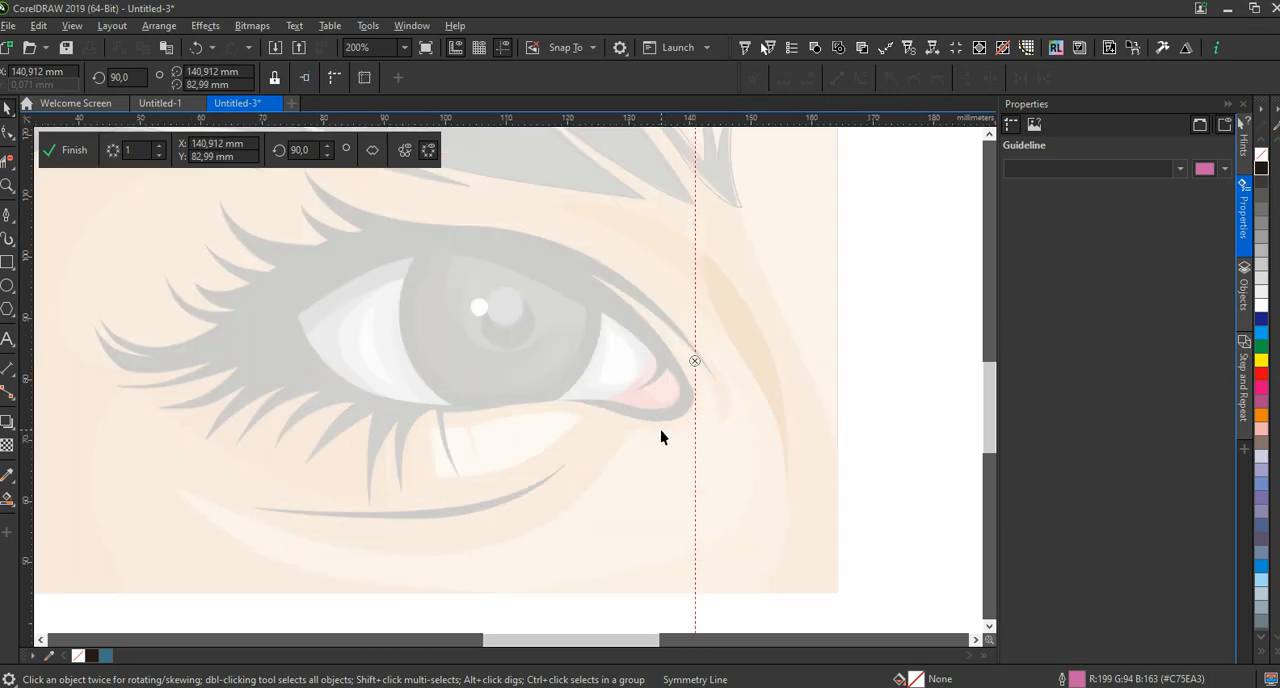
left_click(6, 222)
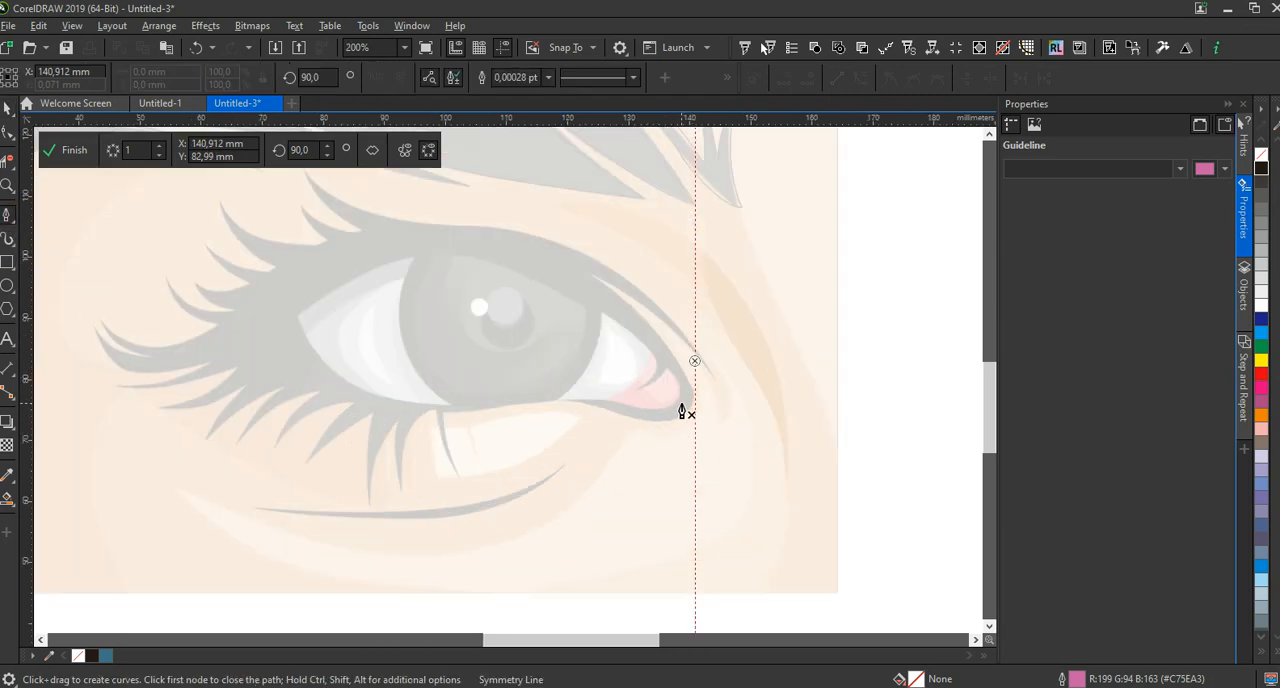
scroll(685, 405, "up", 1)
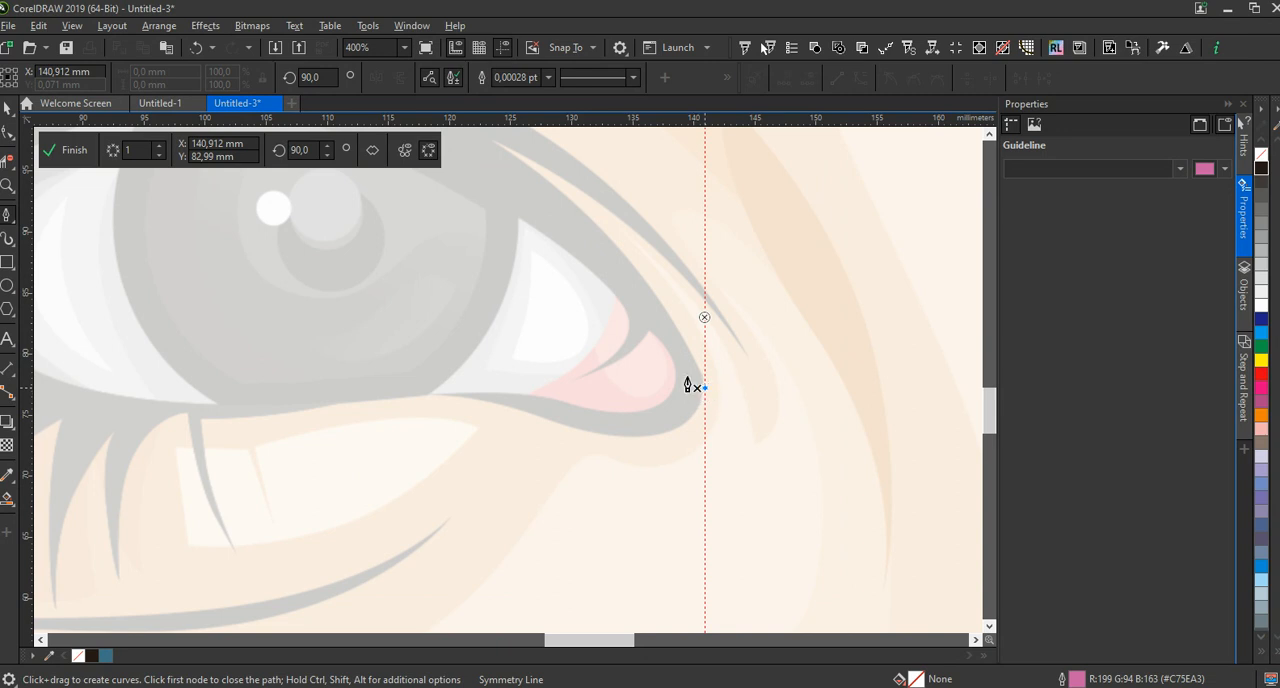
left_click(704, 388)
left_click(490, 142)
left_click_drag(471, 144, 393, 134)
left_click_drag(393, 184, 361, 177)
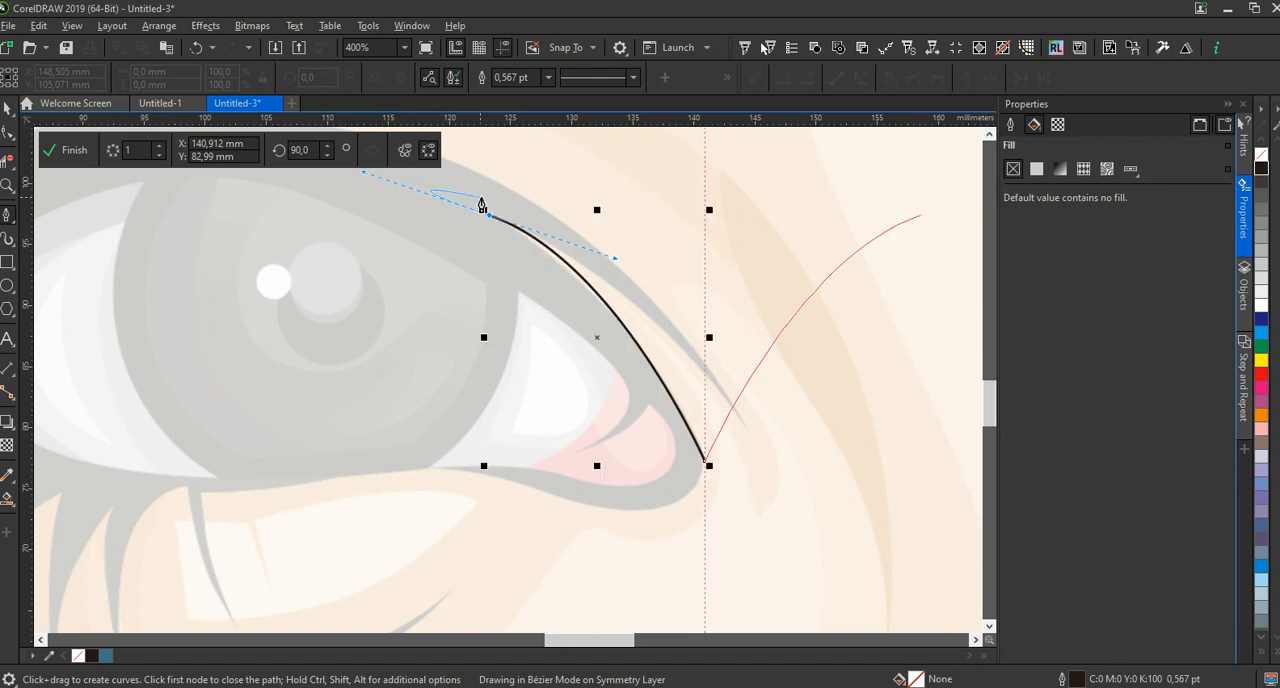
left_click(488, 214)
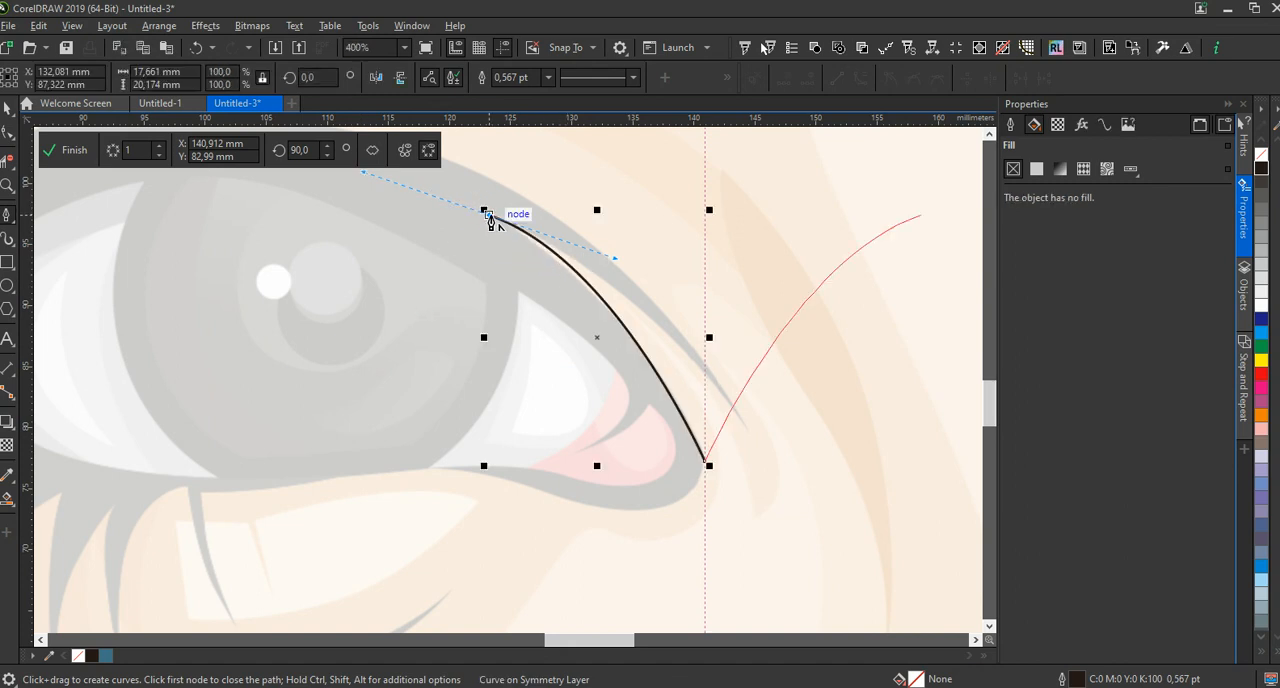
Continue the outline from the crease's start back to the symmetry line with a curved segment, ending in a sharp corner
left_click_drag(705, 376, 857, 539)
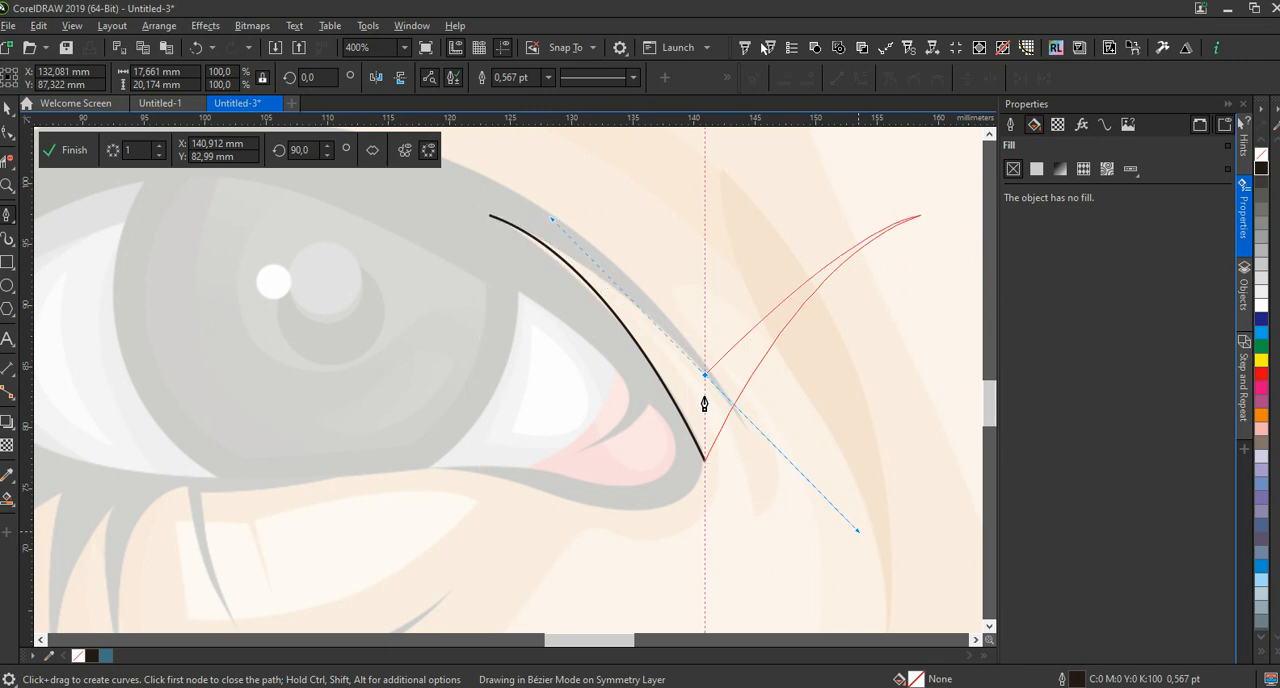
left_click(705, 376)
scroll(702, 394, "down", 1)
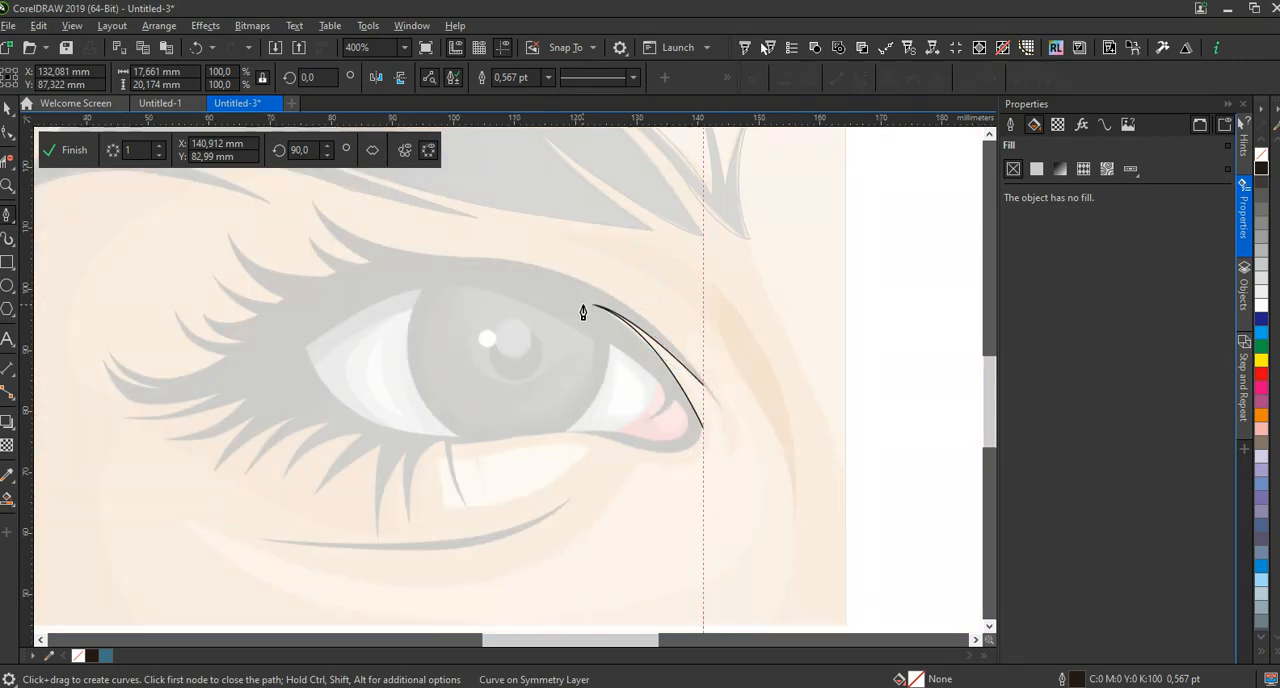
Trace the upper lid's top edge from the symmetry line across to the tip of the first upper lash
left_click(591, 304)
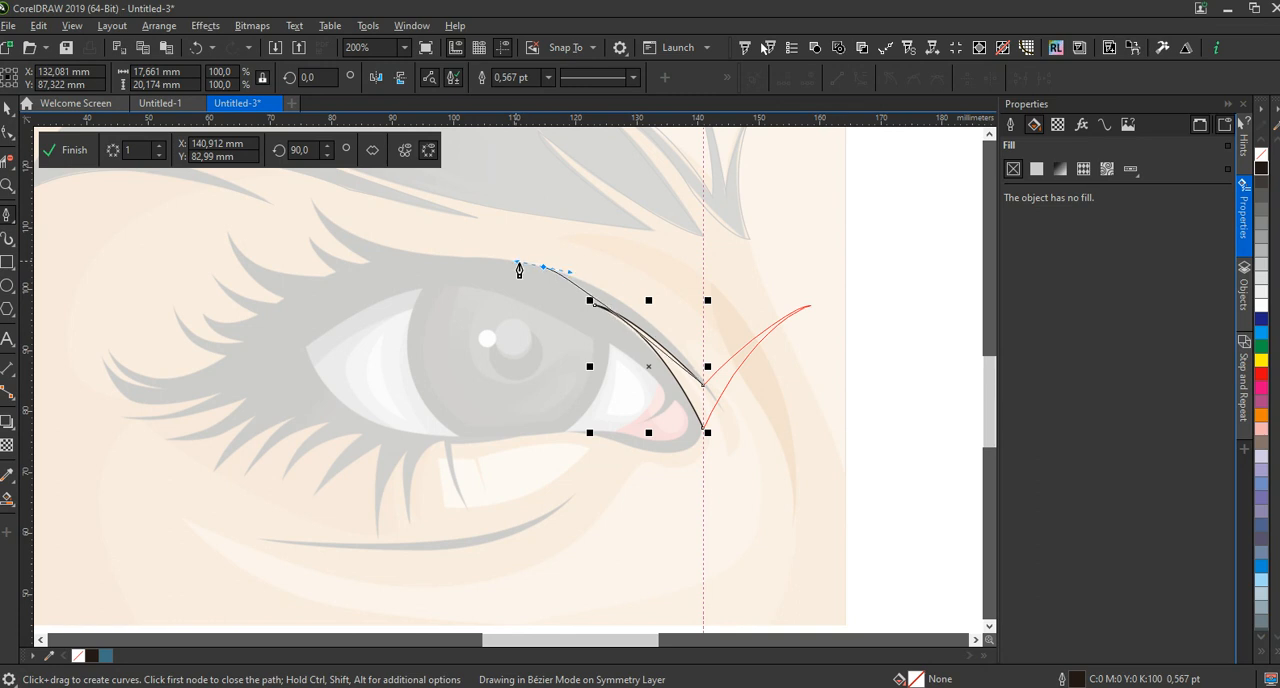
left_click_drag(519, 270, 423, 239)
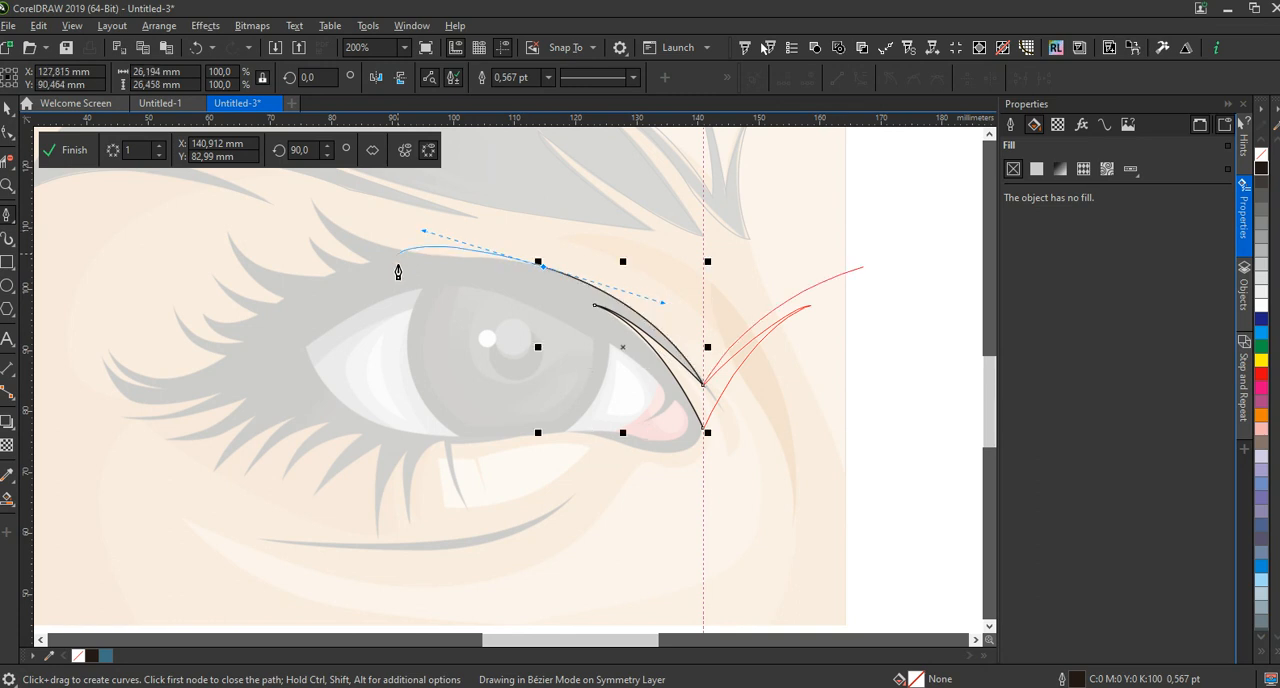
scroll(386, 277, "down", 1)
scroll(365, 256, "up", 1)
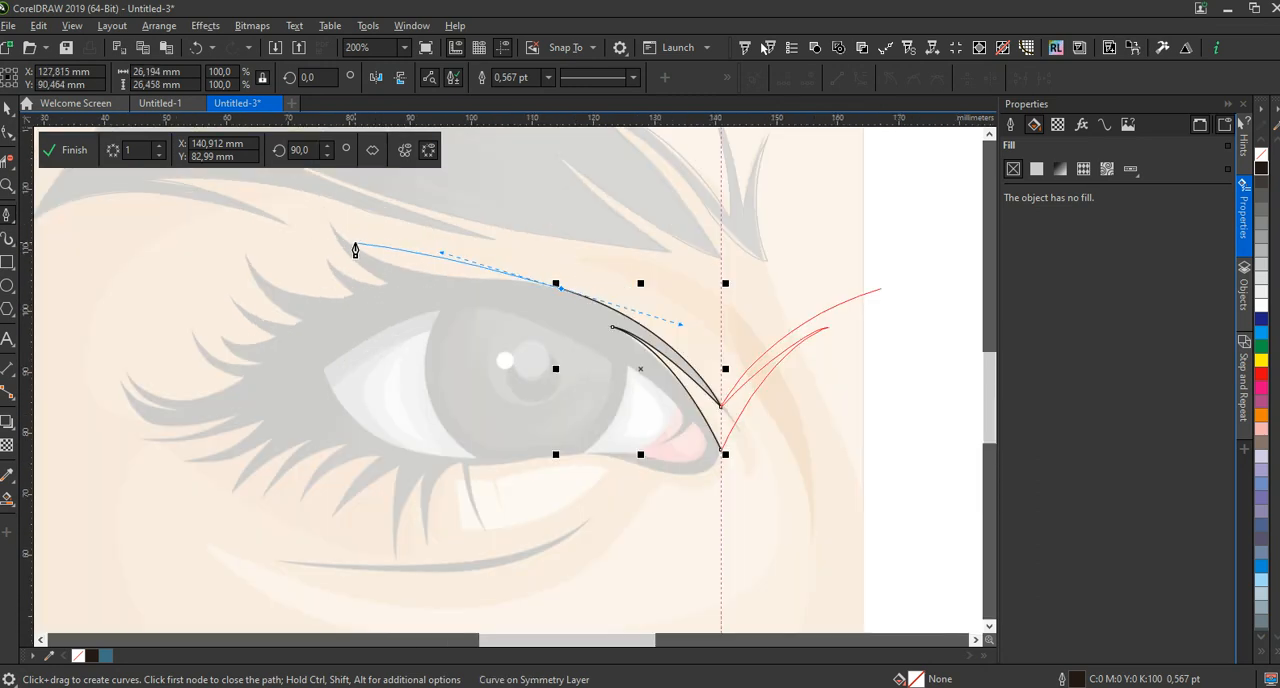
left_click_drag(330, 224, 222, 206)
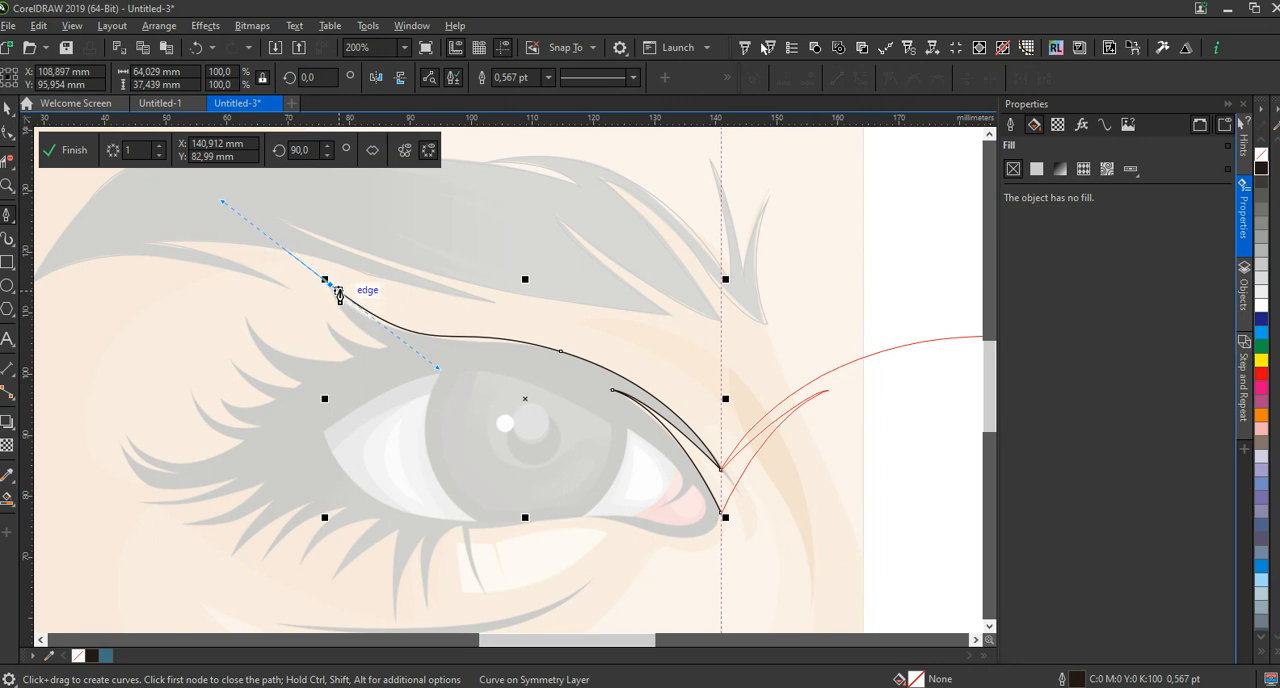
left_click(326, 281)
Trace the first lash's underside and both sides of the small lash below it, with sharp corners at the tips and bases
left_click_drag(391, 348, 426, 362)
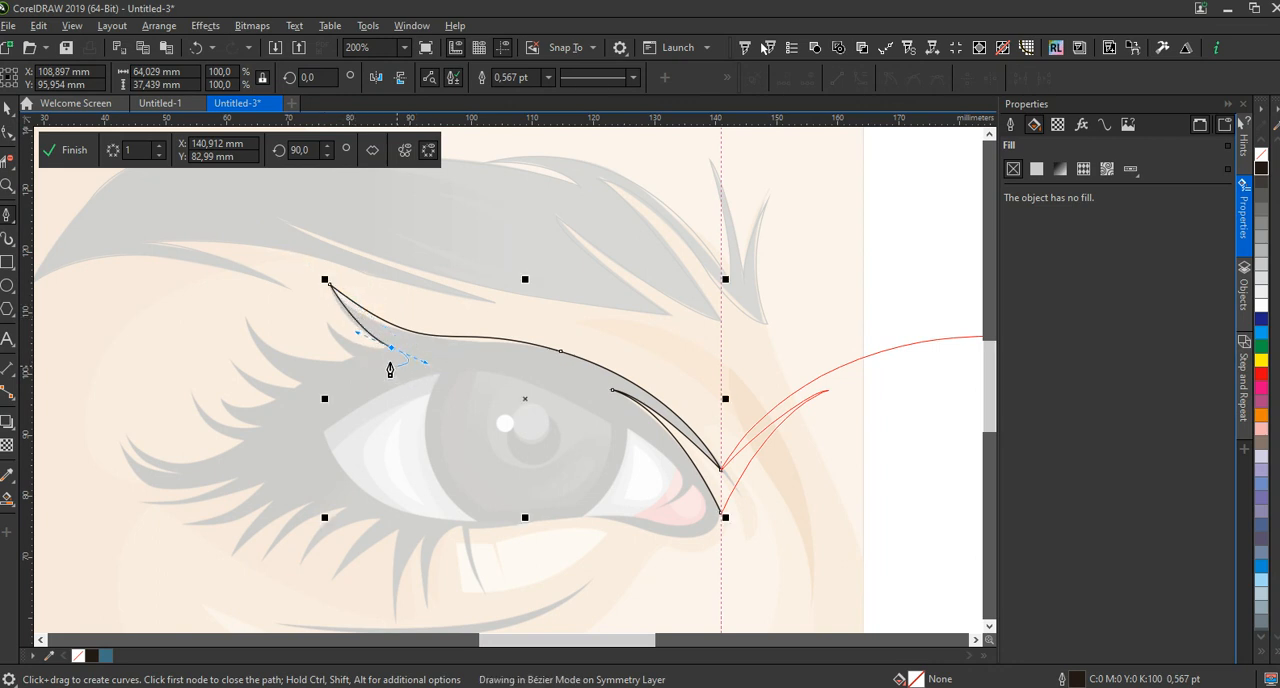
scroll(390, 368, "up", 2)
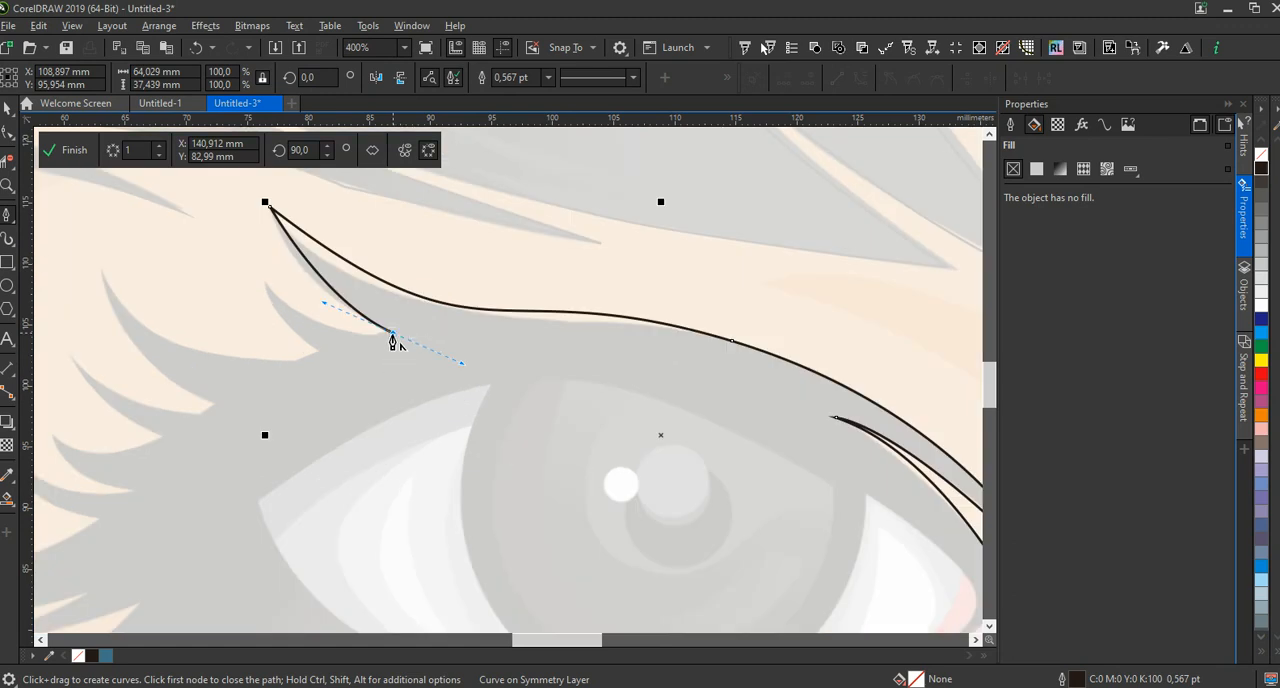
left_click_drag(267, 283, 202, 234)
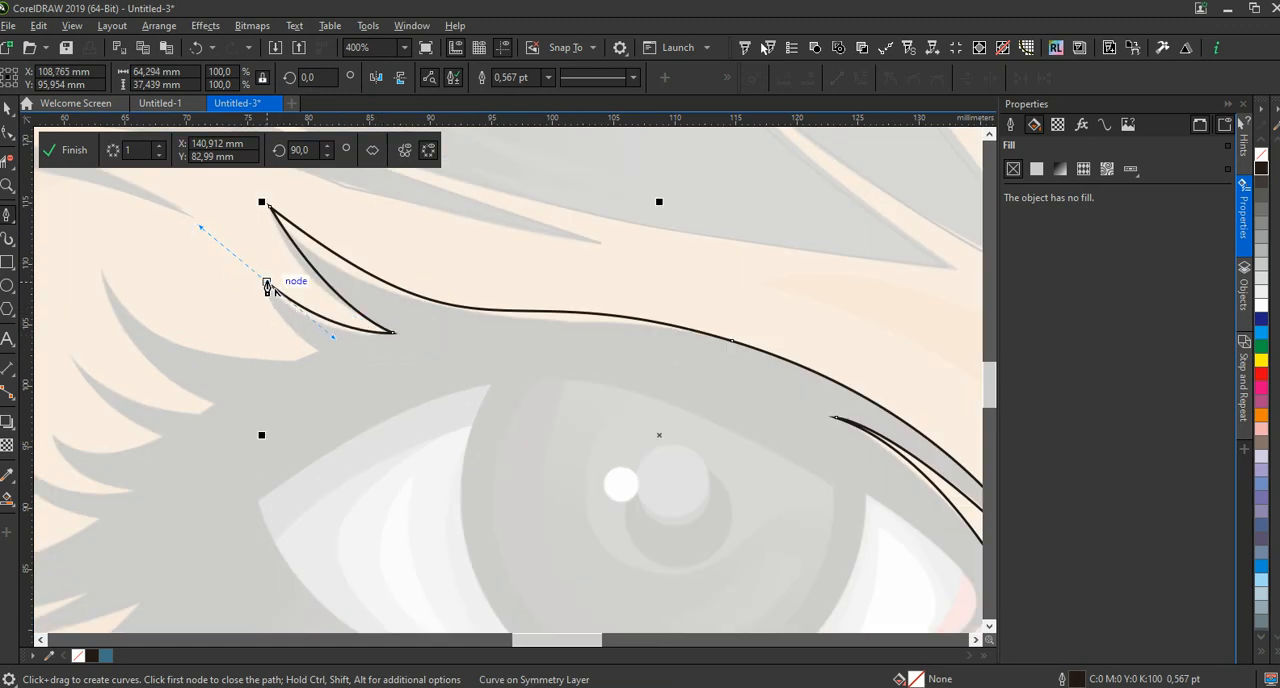
left_click(267, 283, "alt")
left_click_drag(321, 352, 362, 371)
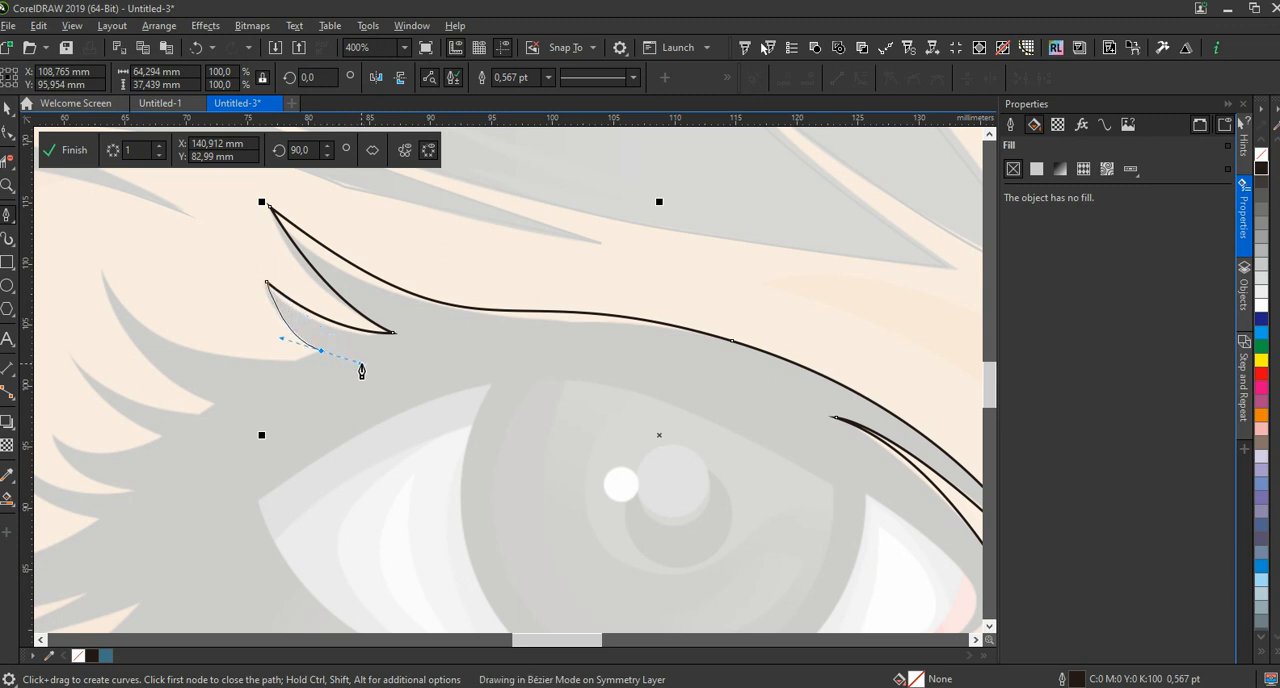
left_click(321, 352, "alt")
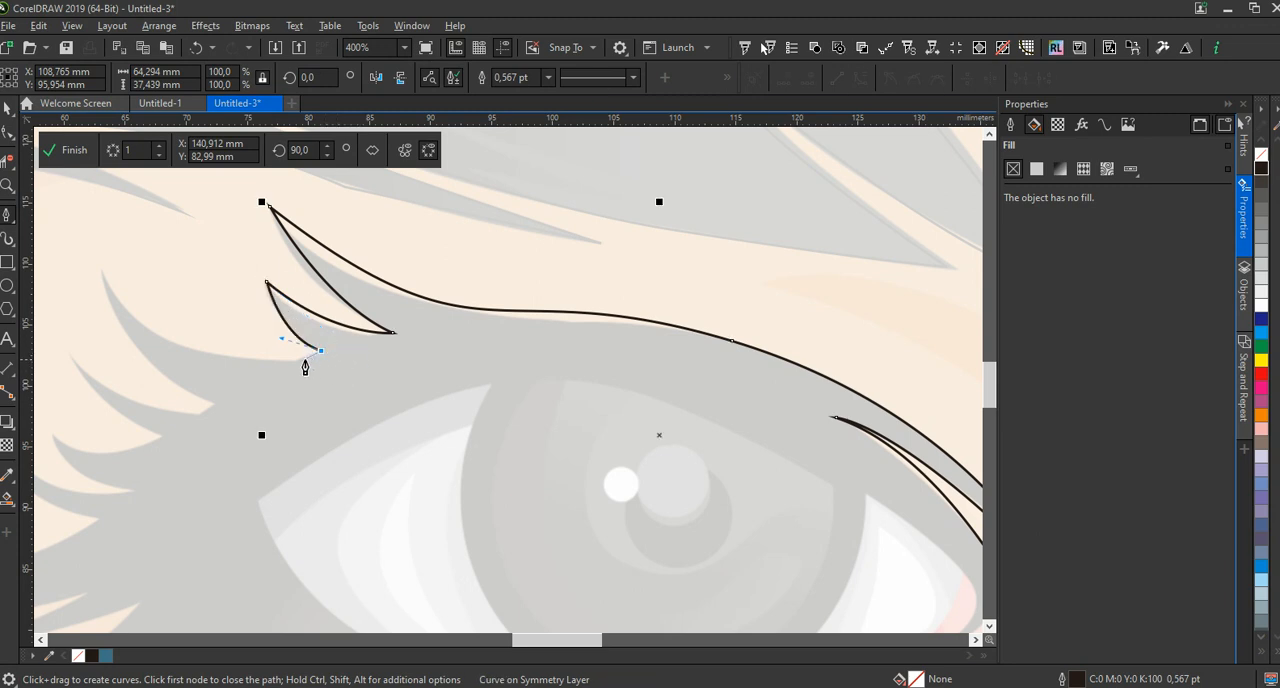
Trace both sides of the next long upper lash, ending with a short segment at its base
left_click(296, 361)
left_click_drag(100, 267, 70, 175)
double_click(101, 272)
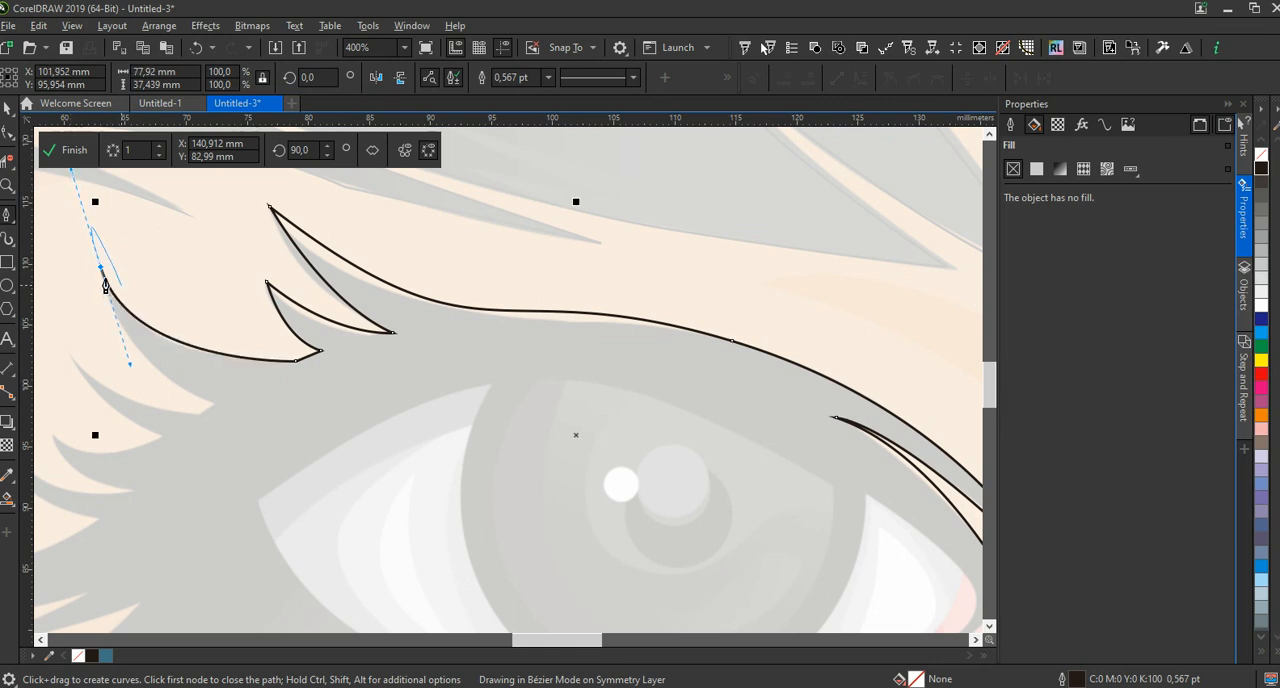
left_click(101, 272)
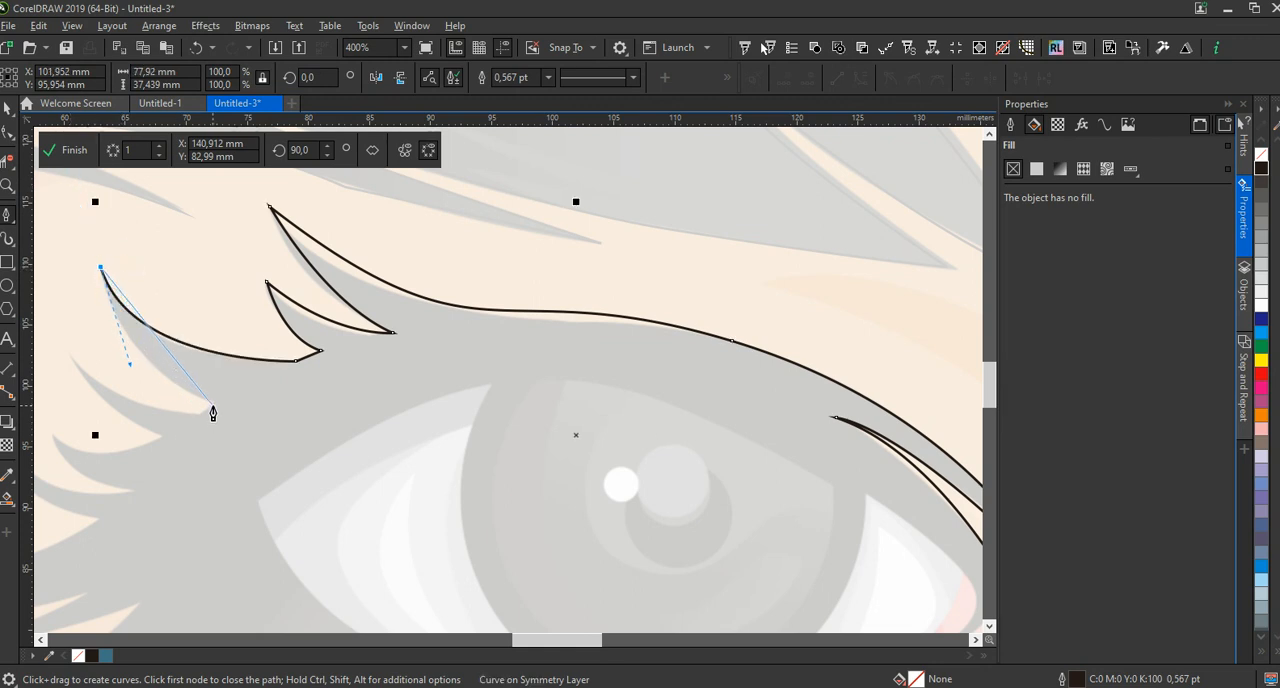
mouse_move(212, 404)
left_mouse_down()
mouse_move(306, 432)
mouse_move(307, 445)
left_mouse_up()
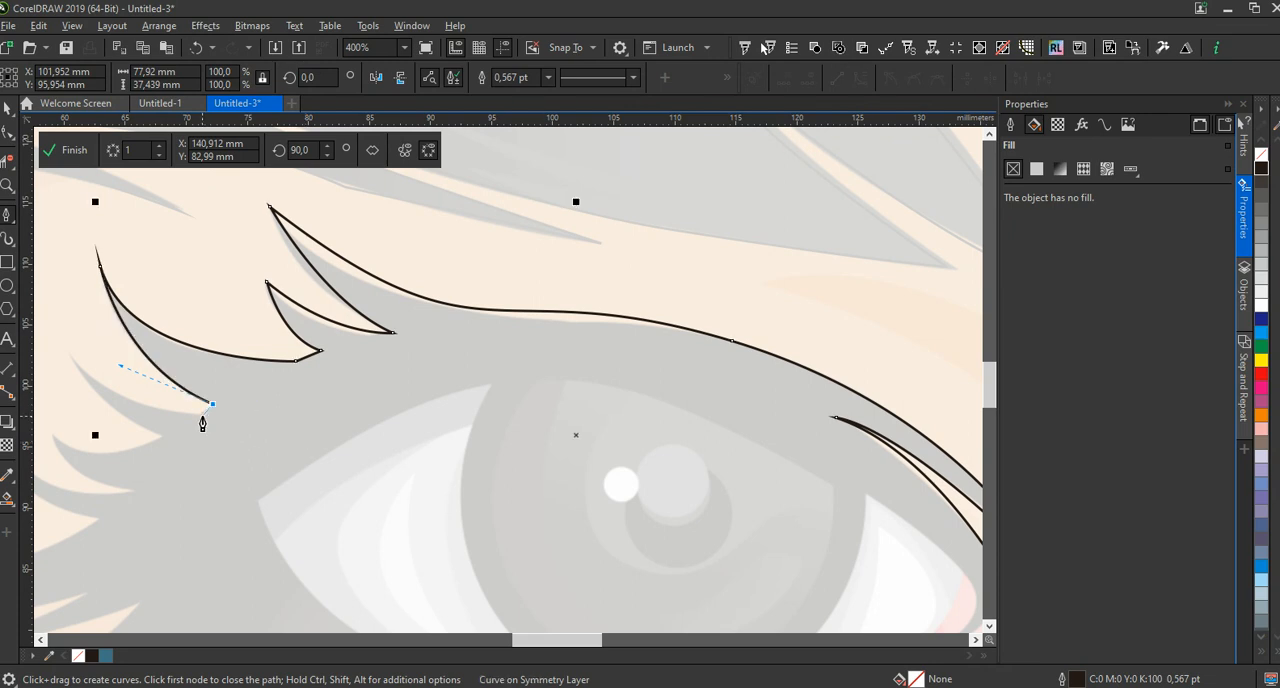
left_click(199, 420)
Trace the following upper lash out to its tip and back to its base with curved segments
scroll(386, 414, "down", 3)
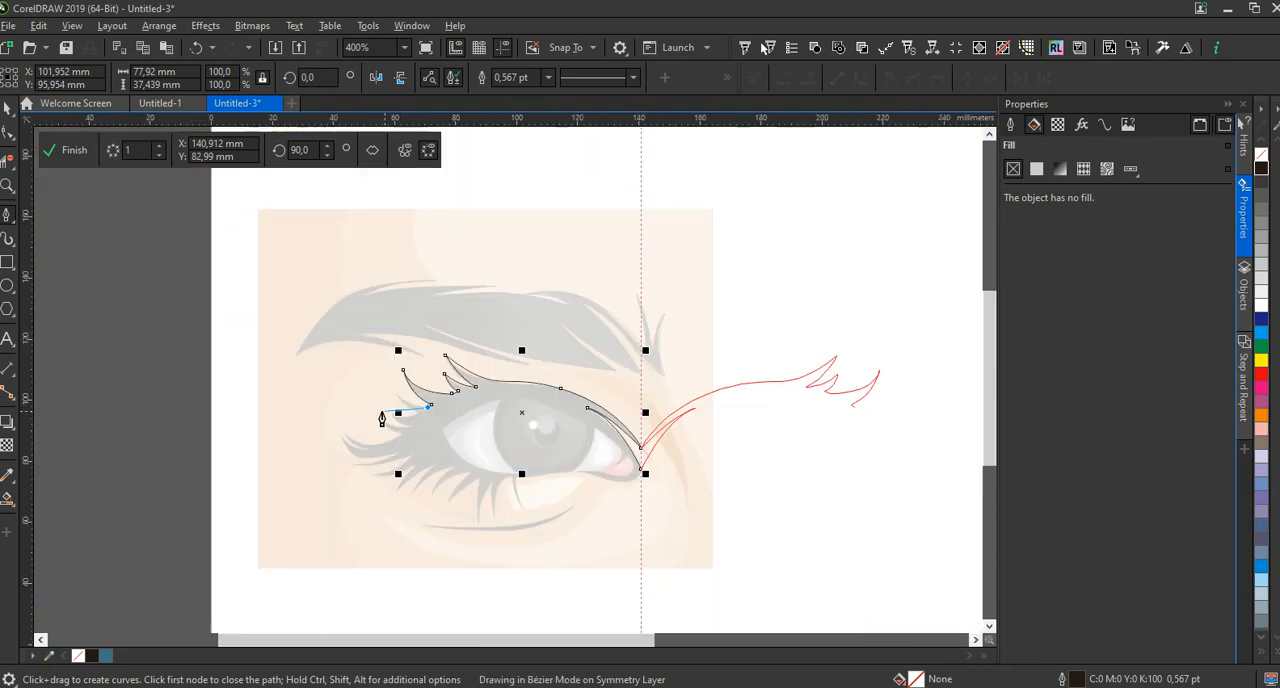
scroll(408, 407, "up", 2)
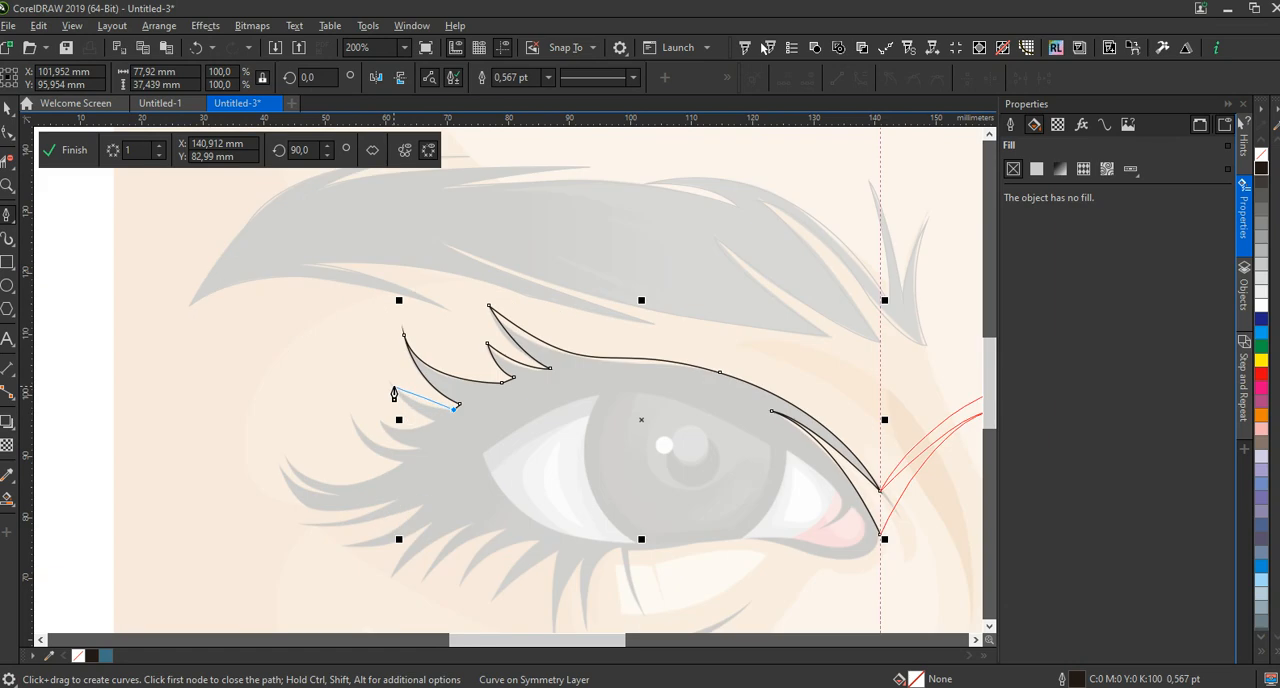
left_click_drag(393, 385, 367, 349)
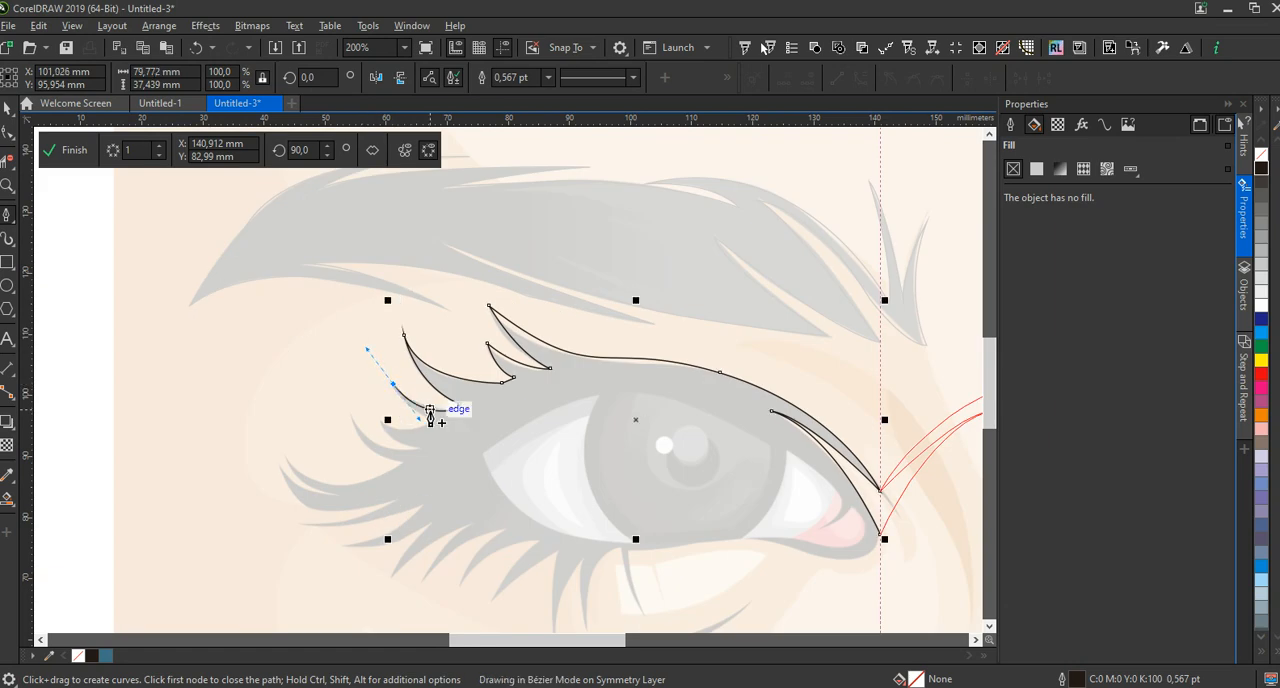
left_click(393, 388)
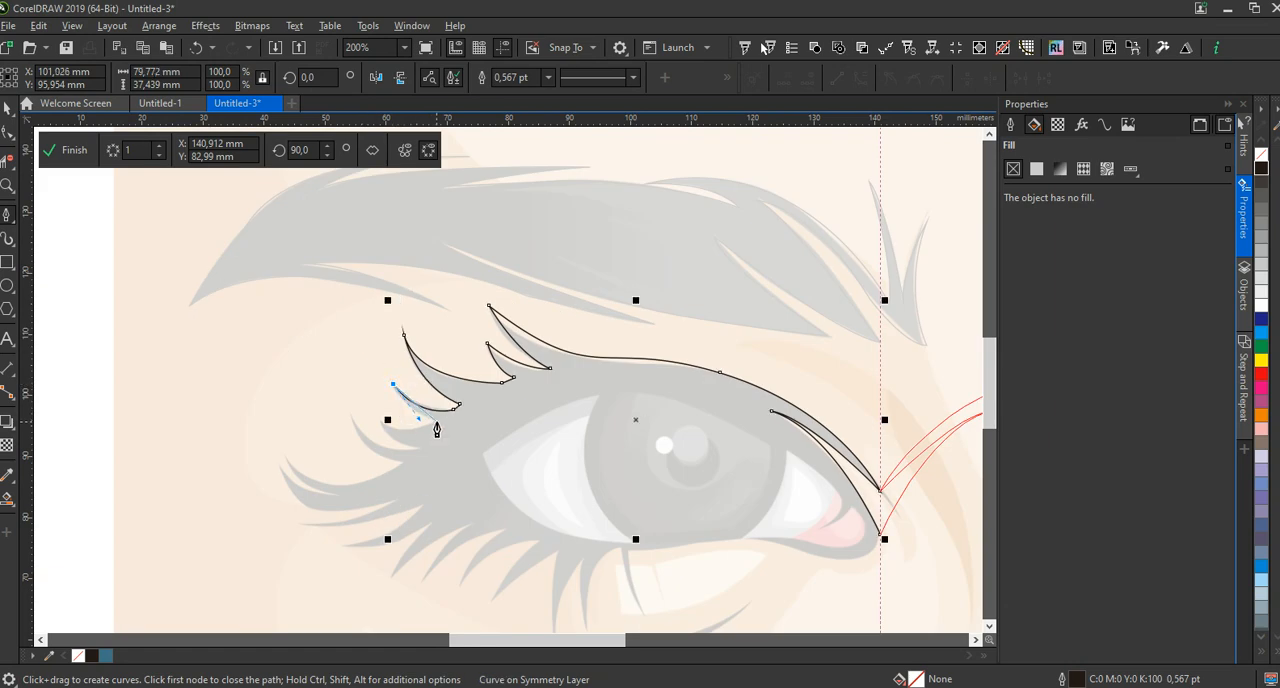
left_click_drag(437, 422, 468, 425)
left_click(438, 424)
Trace the next two short upper lashes toward the outer eye corner, each from base to tip and back
left_click_drag(378, 423, 356, 403)
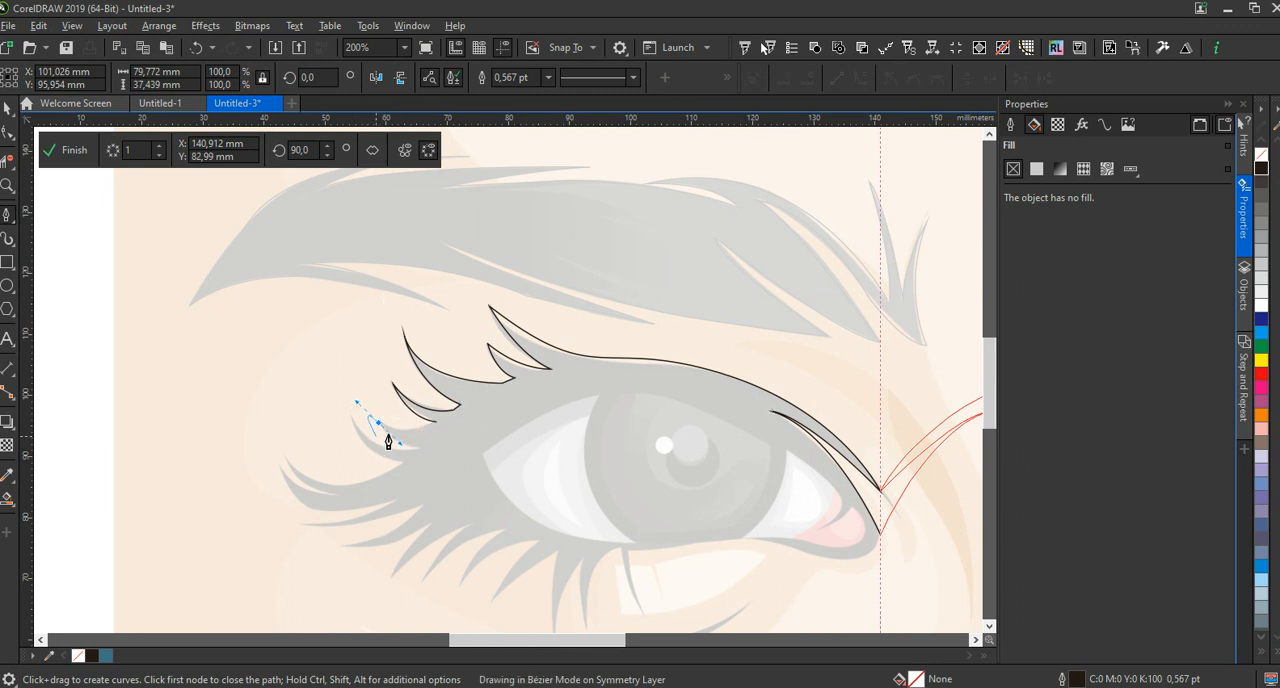
left_click(379, 423)
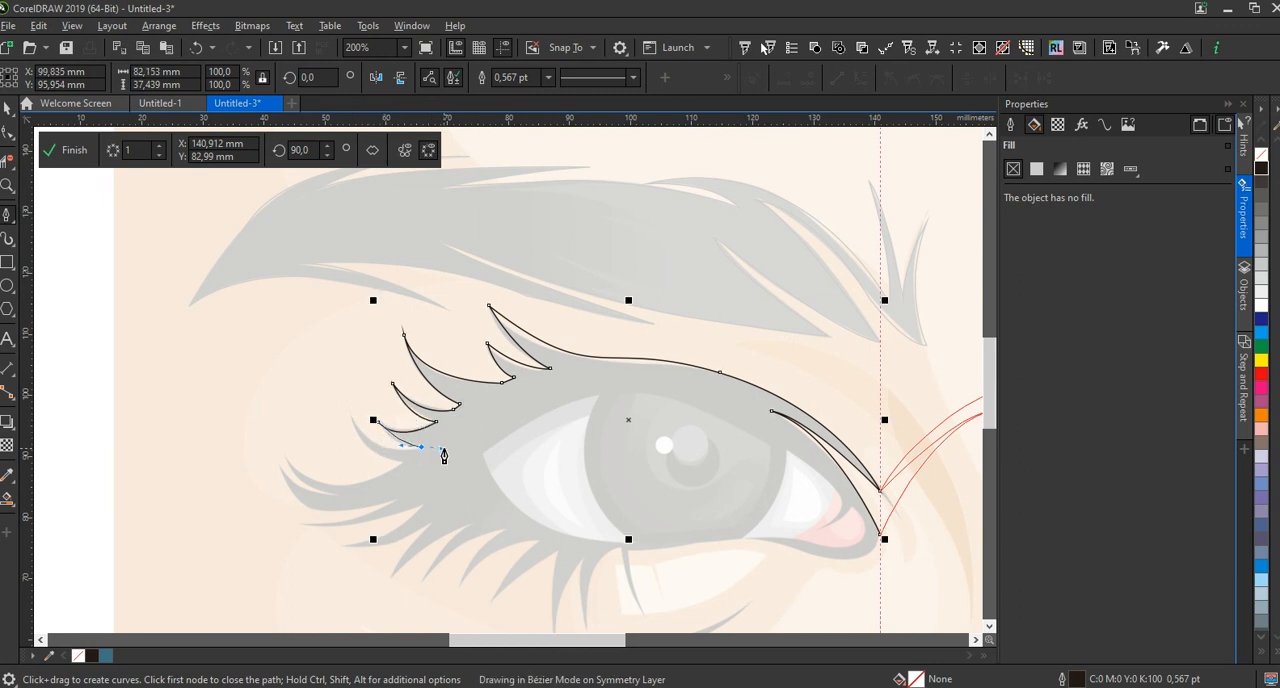
left_click_drag(421, 447, 456, 447)
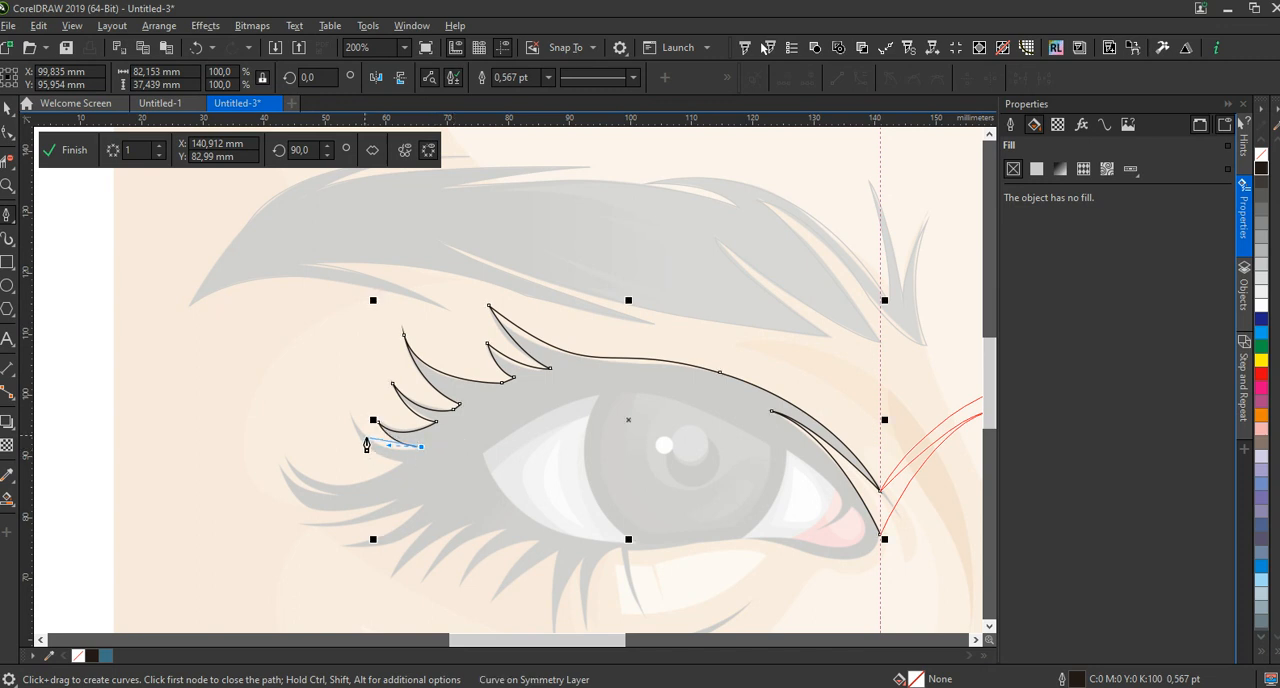
left_click_drag(350, 416, 323, 368)
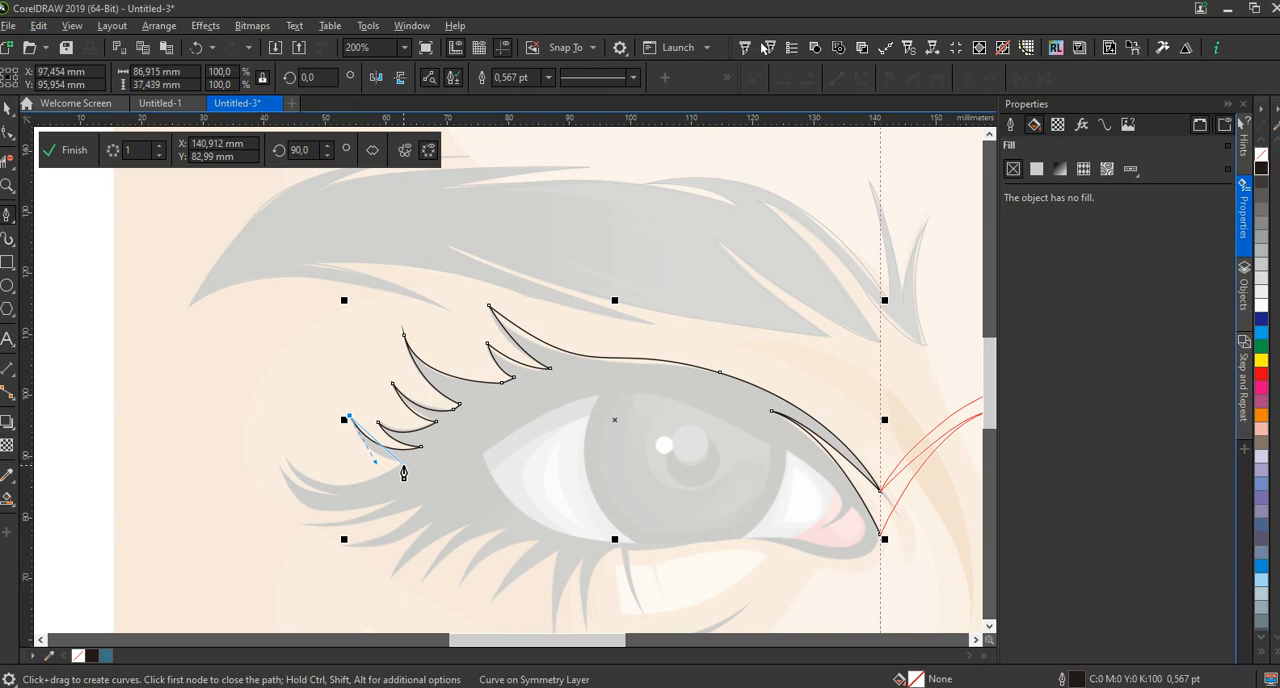
left_click_drag(403, 466, 440, 467)
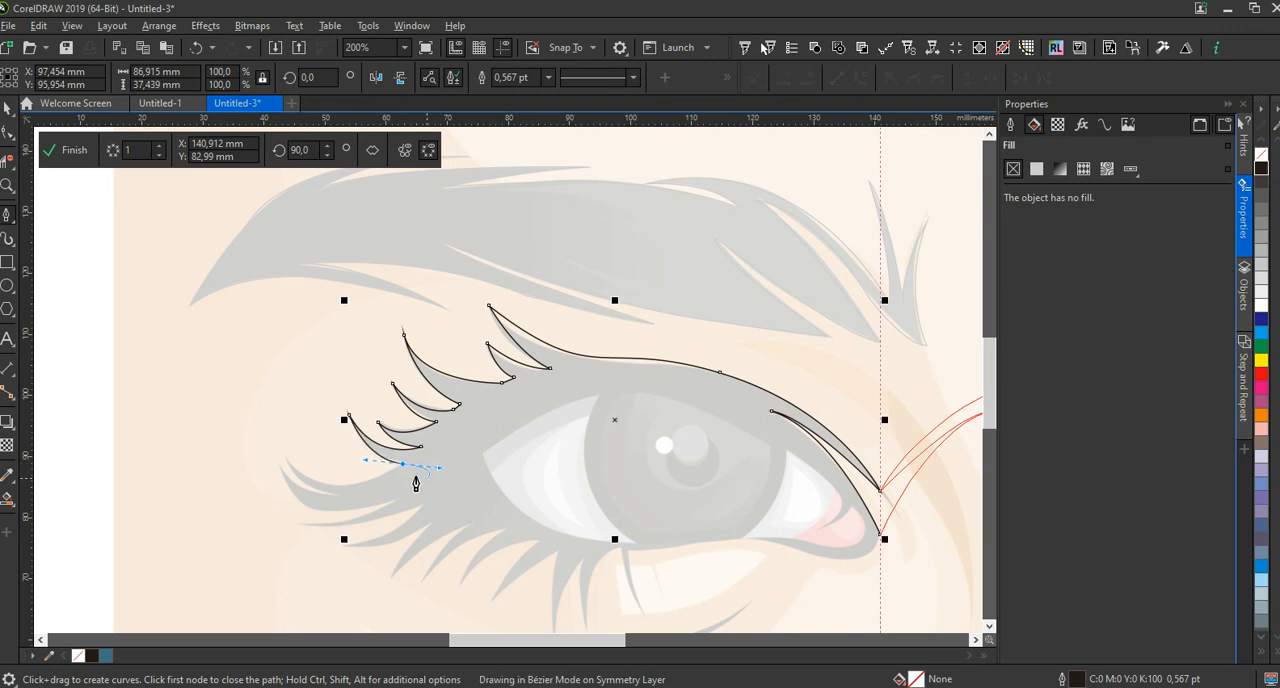
Trace the long outermost upper lash with its split double tip, and bring the outline back to its base
left_click_drag(287, 464, 230, 413)
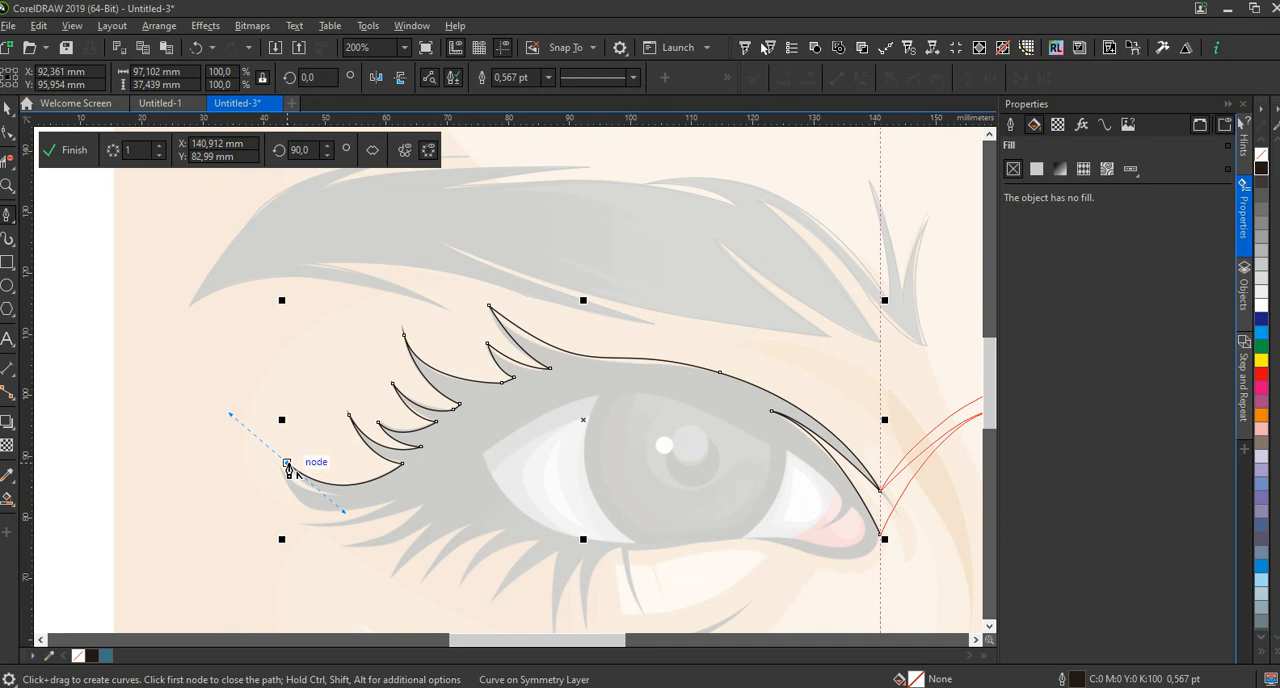
left_click_drag(337, 499, 359, 498)
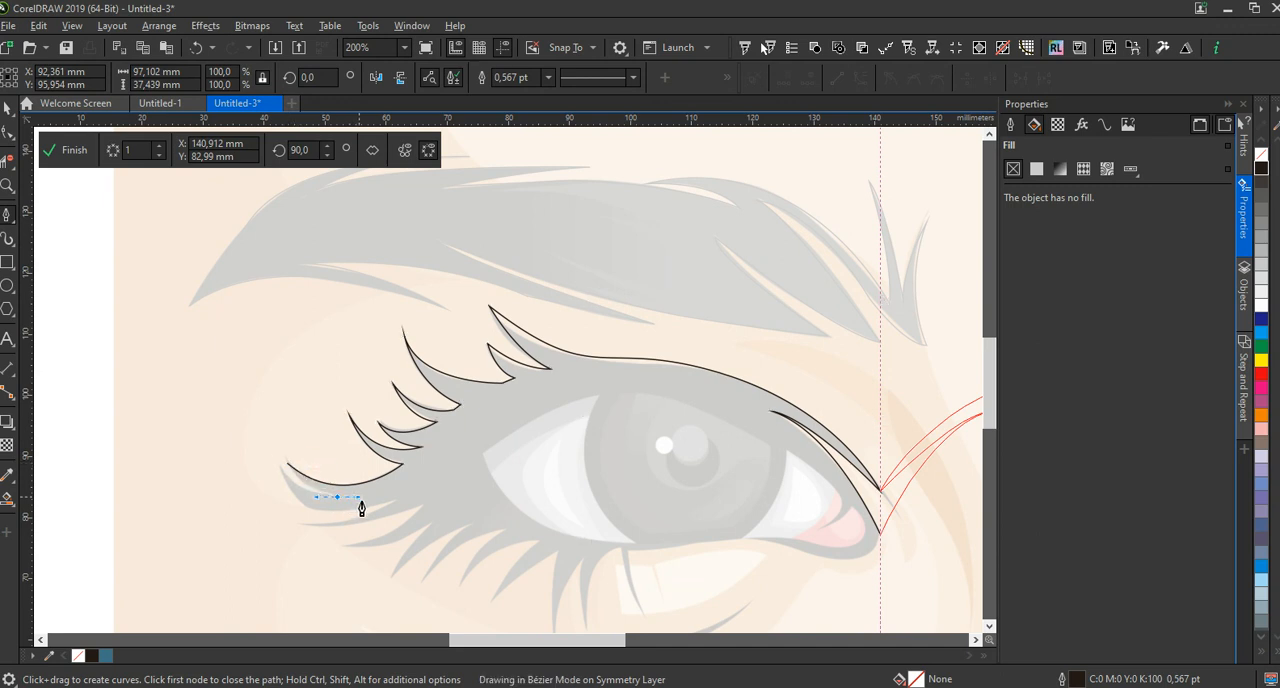
left_click(337, 498, "alt")
mouse_move(280, 479)
left_mouse_down()
mouse_move(261, 449)
mouse_move(331, 523)
mouse_move(279, 478)
left_mouse_up()
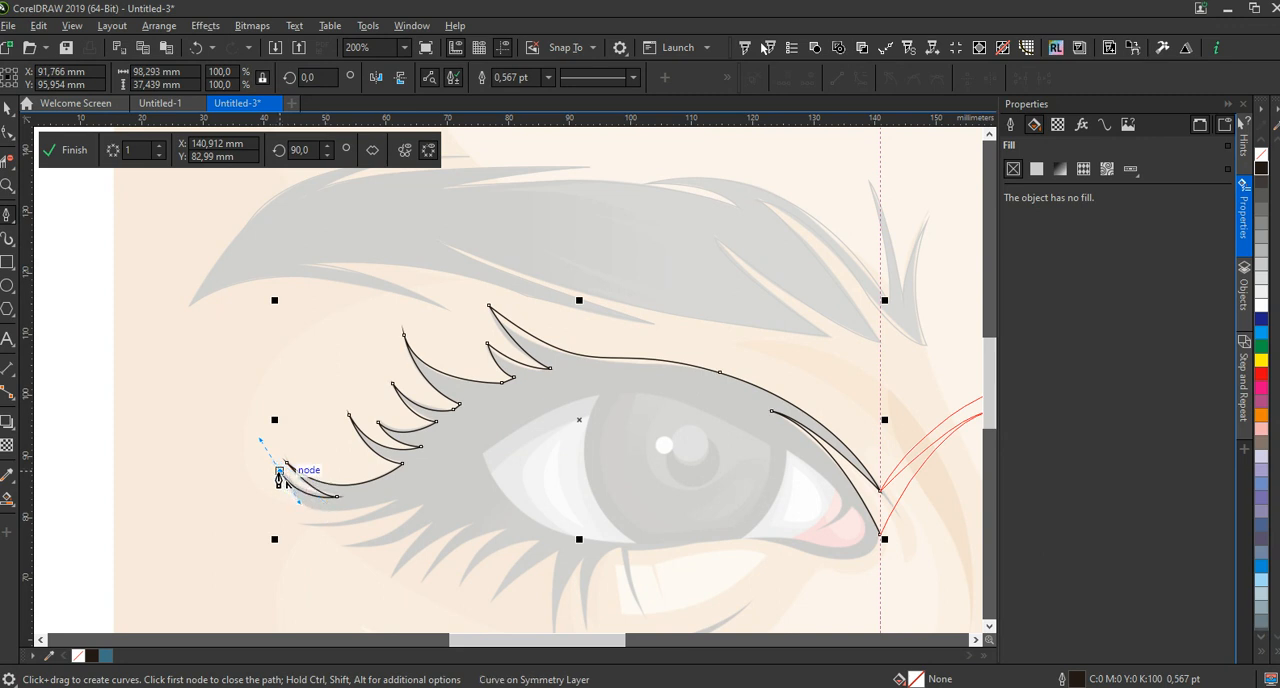
mouse_move(394, 498)
left_mouse_down()
mouse_move(450, 505)
mouse_move(505, 490)
mouse_move(502, 462)
left_mouse_up()
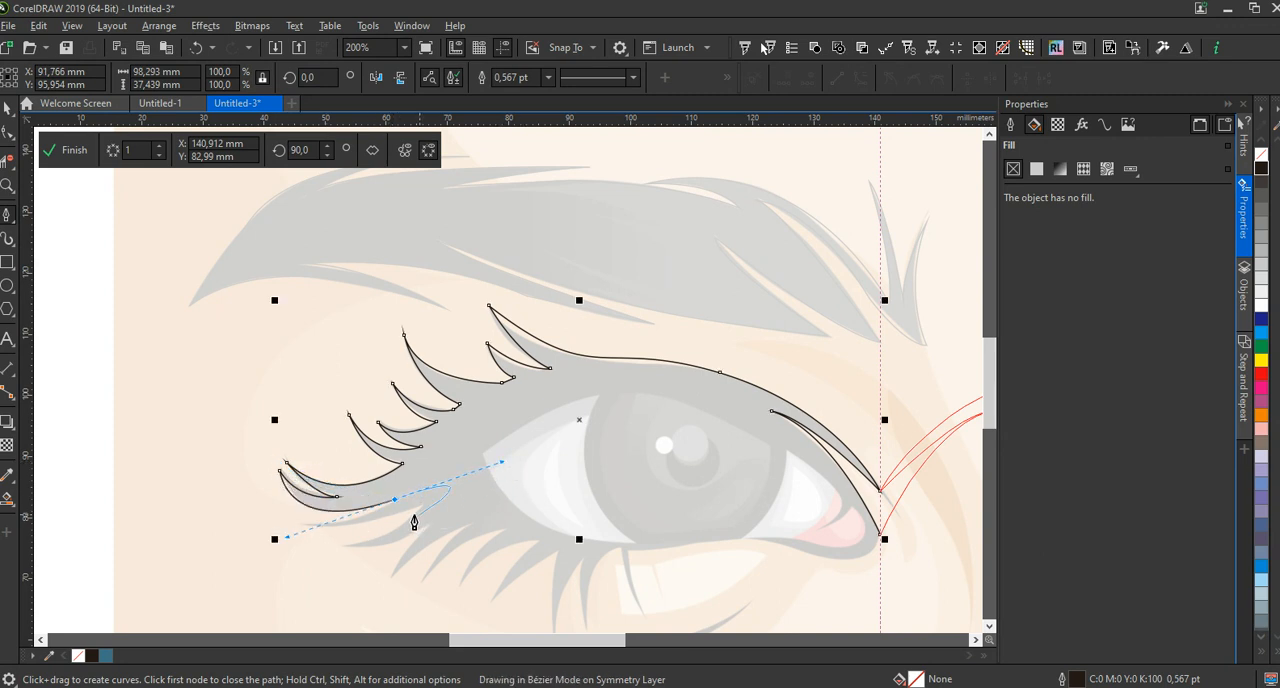
Trace the two thin lashes below the outermost upper lash, each from base to tip and back
mouse_move(307, 522)
left_mouse_down()
mouse_move(280, 518)
mouse_move(322, 549)
mouse_move(314, 535)
mouse_move(391, 523)
mouse_move(495, 471)
left_mouse_up()
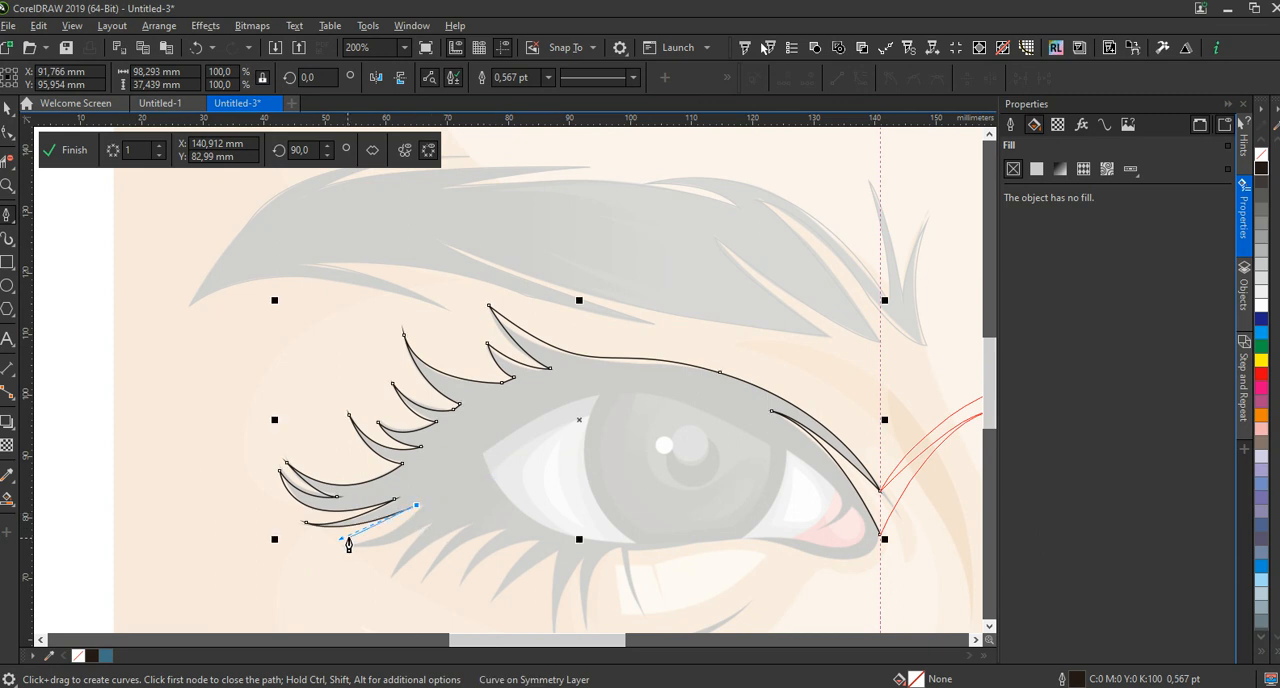
left_click_drag(344, 542, 290, 556)
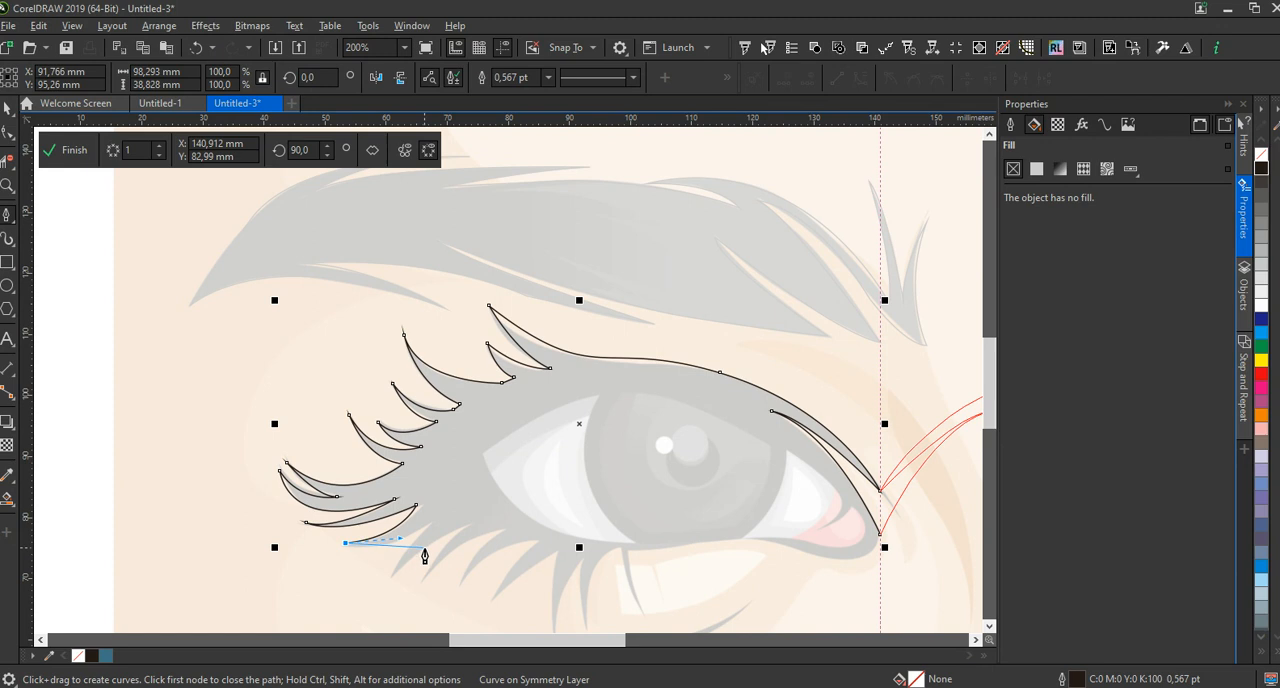
left_click_drag(432, 524, 500, 487)
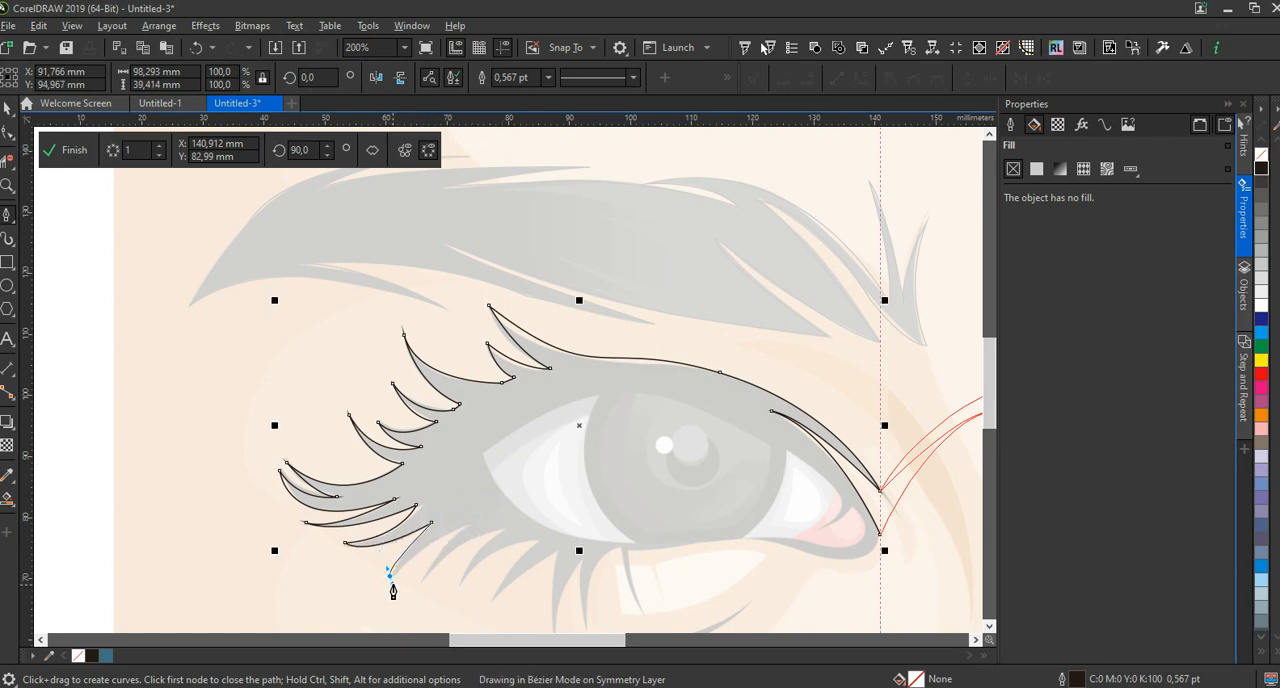
Trace the first two lower lashes at the outer eye corner with curved segments, each out to its tip and back to base
left_click_drag(389, 579, 394, 594)
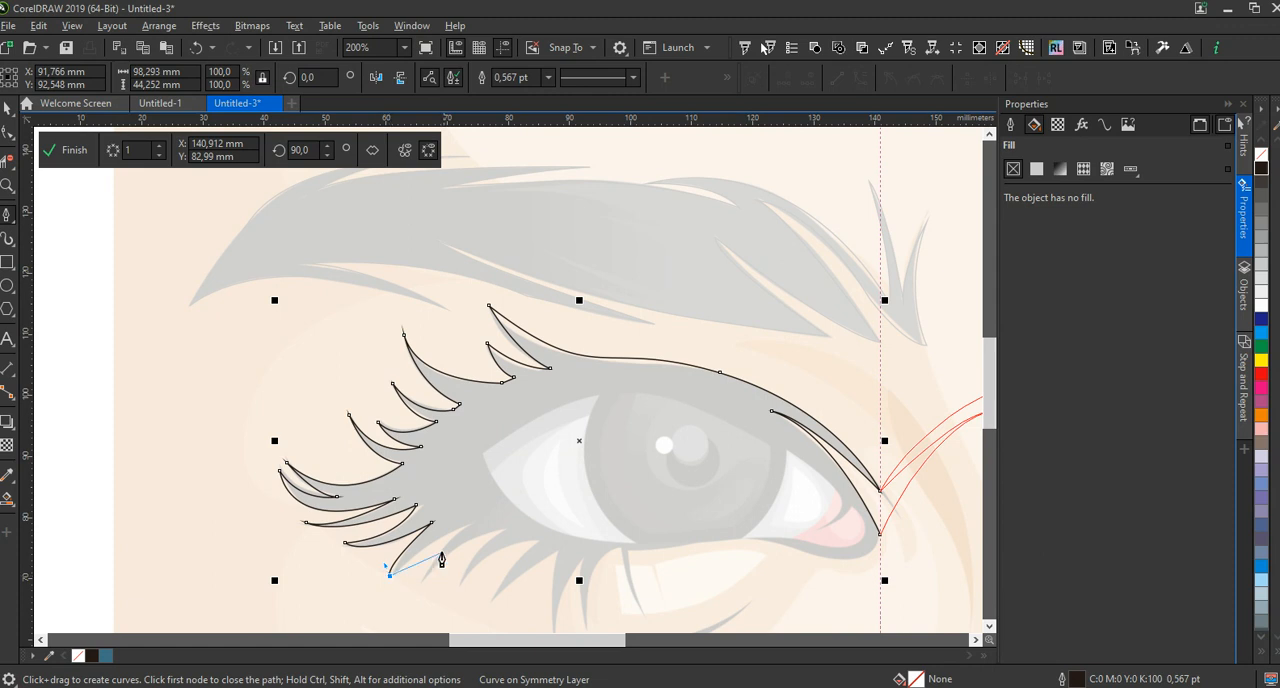
left_click_drag(471, 524, 516, 512)
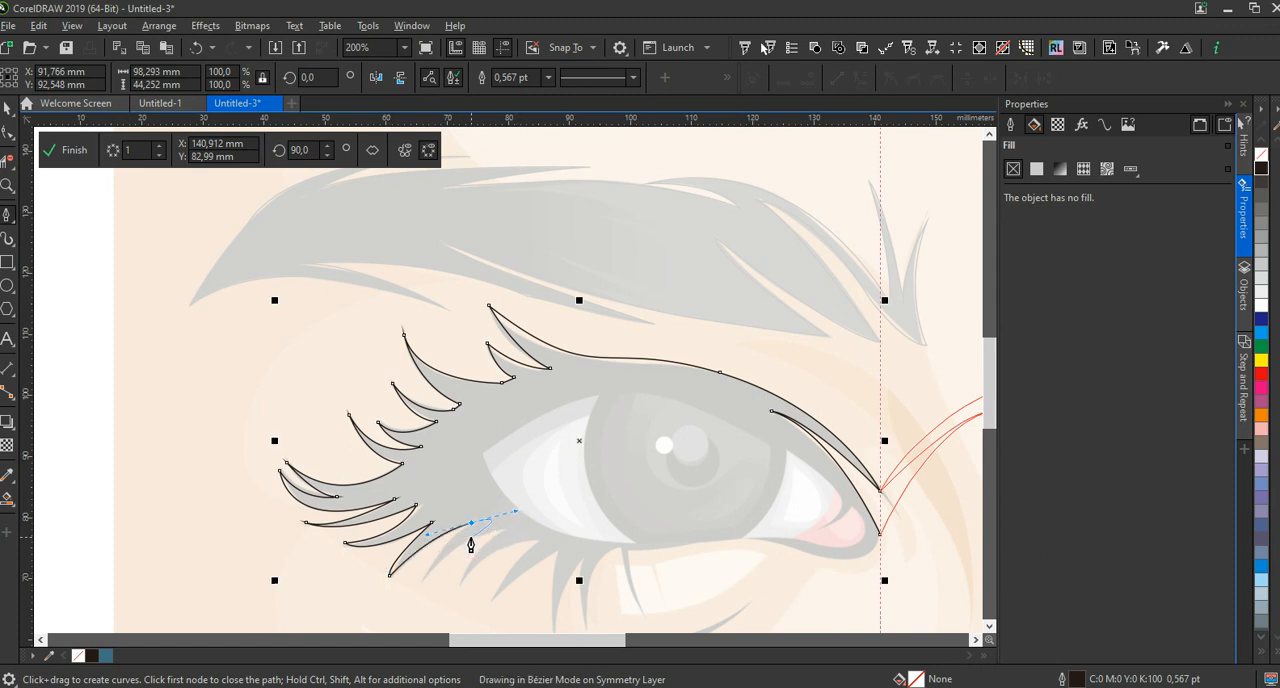
left_click_drag(420, 583, 406, 614)
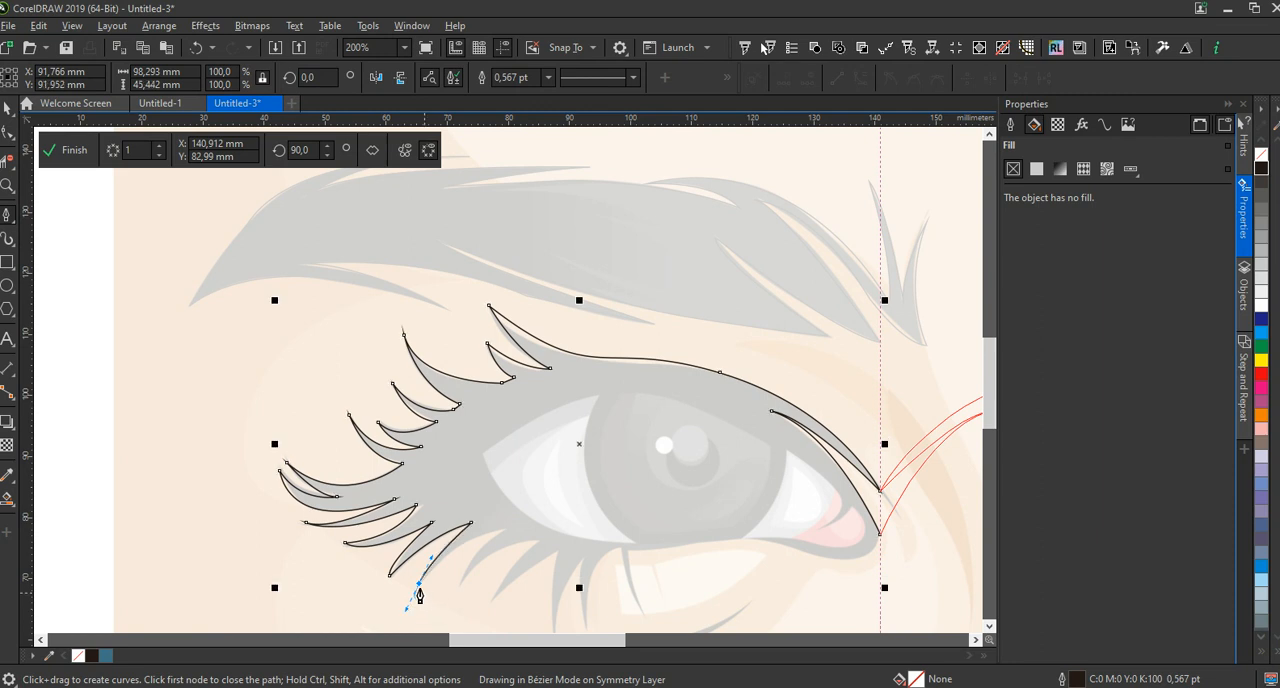
left_click_drag(505, 532, 564, 536)
left_click(505, 533, "alt")
Trace the next two lower lashes toward the iris, each from base to tip and back to the lid
left_click_drag(462, 583, 462, 608)
left_click(462, 584)
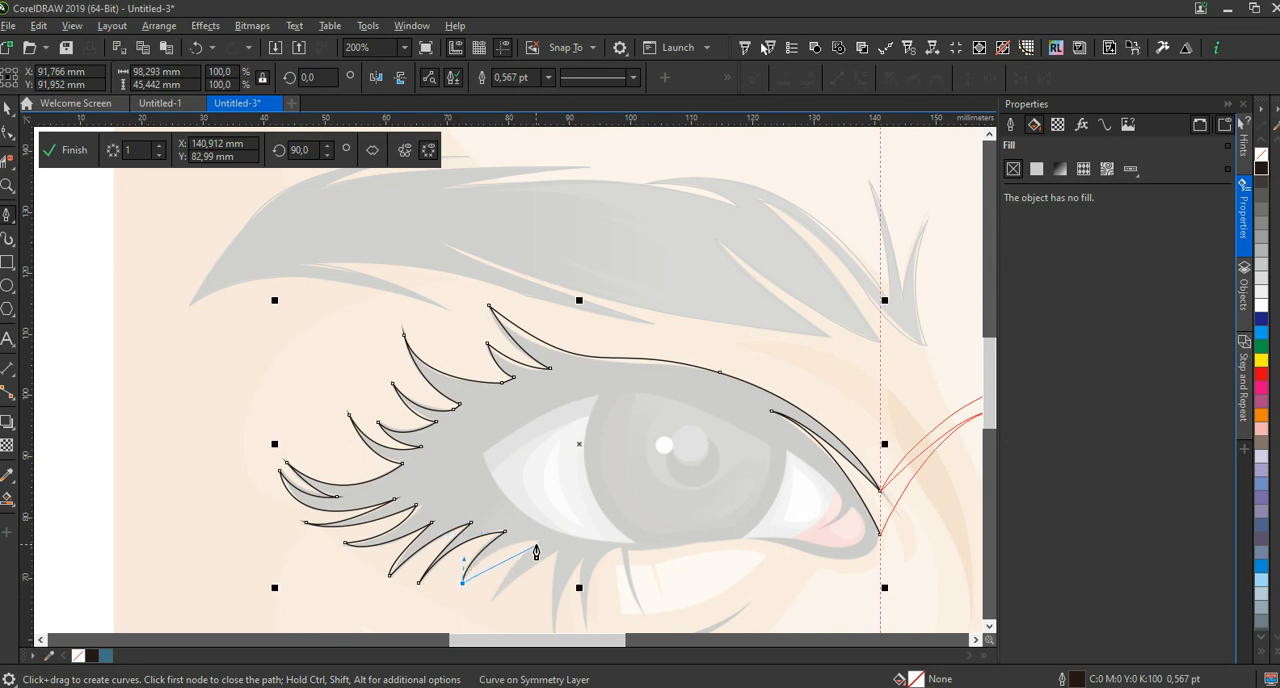
left_click_drag(537, 540, 584, 540)
left_click(494, 597)
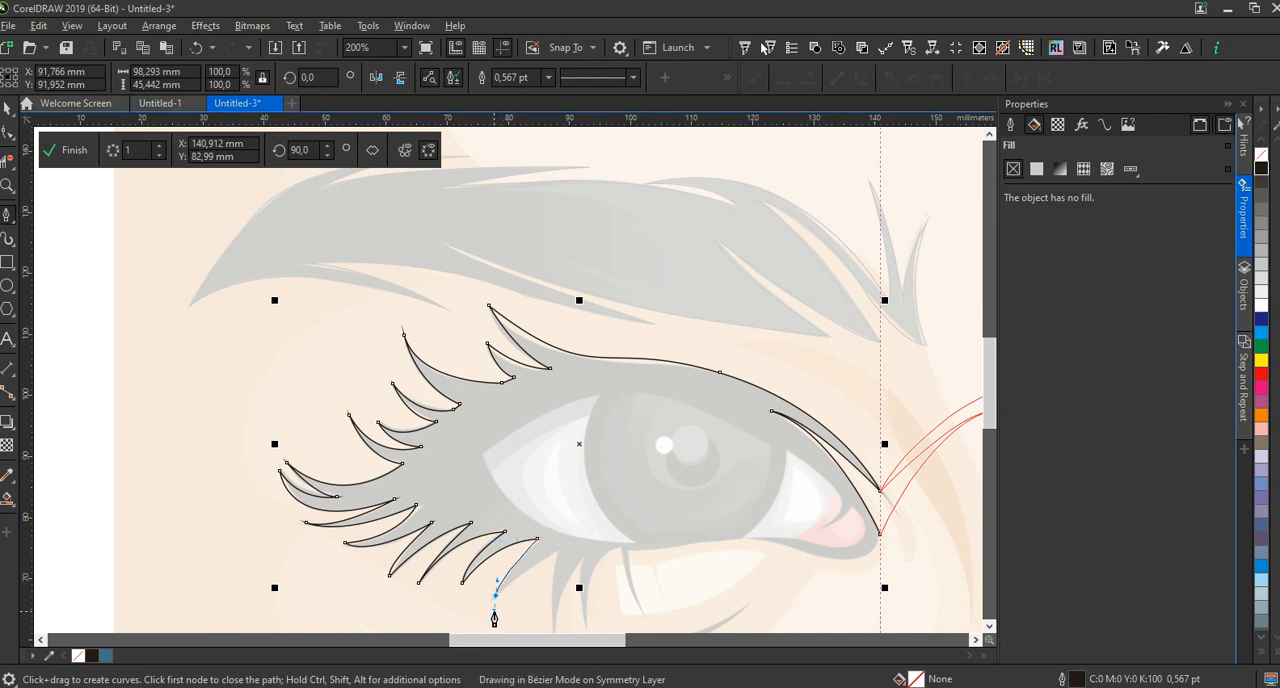
left_click(495, 596)
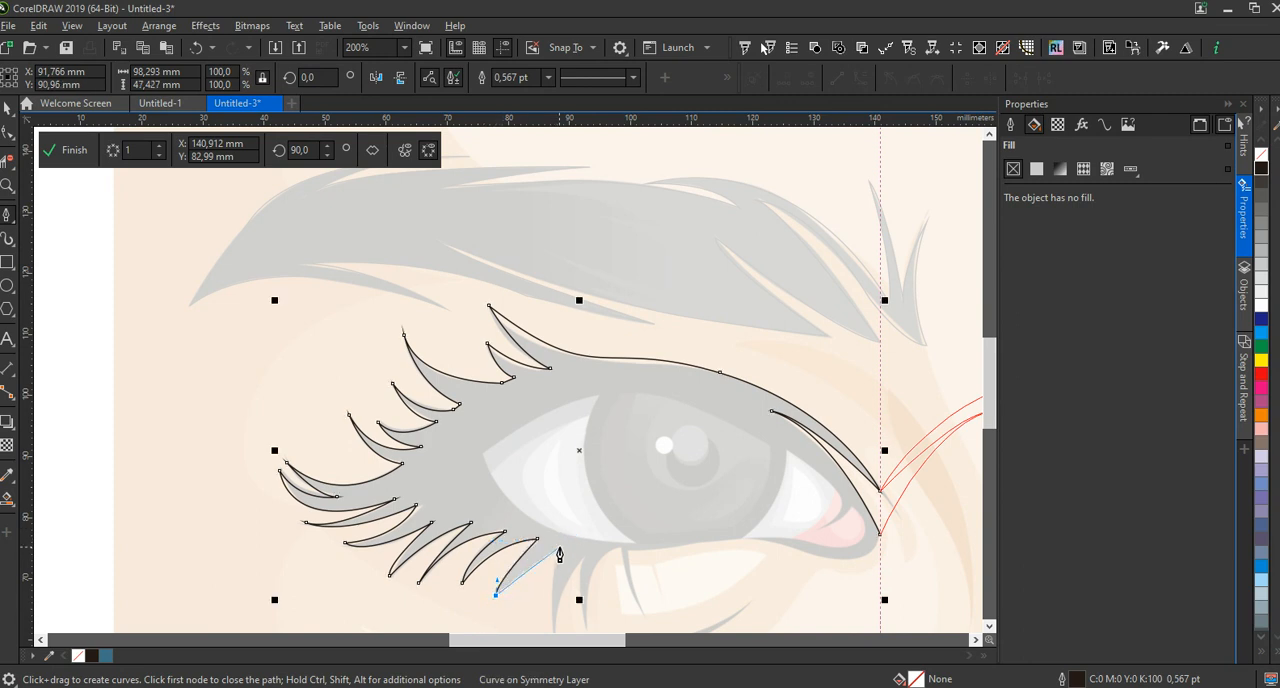
scroll(523, 463, "down", 2)
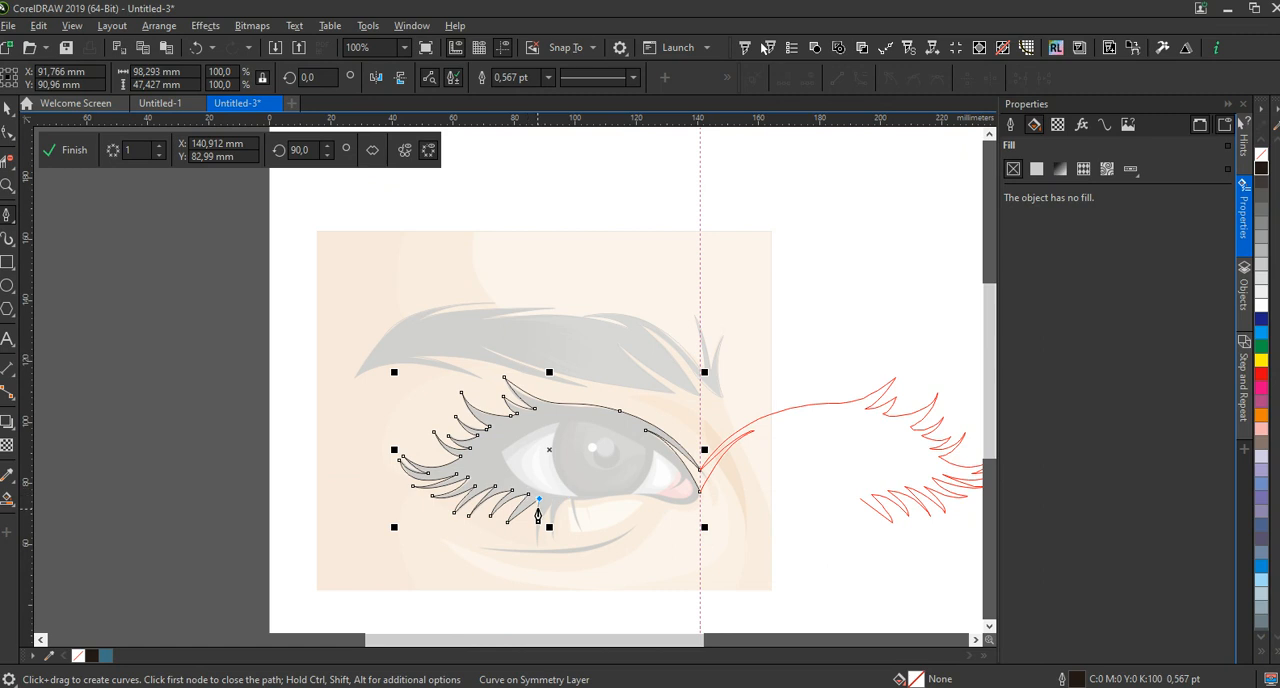
scroll(537, 538, "up", 2)
Trace the two long, nearly vertical lower lashes beside the iris, ending at the base of the last thin lash
mouse_move(538, 552)
left_mouse_down()
mouse_move(549, 578)
mouse_move(545, 565)
left_mouse_up()
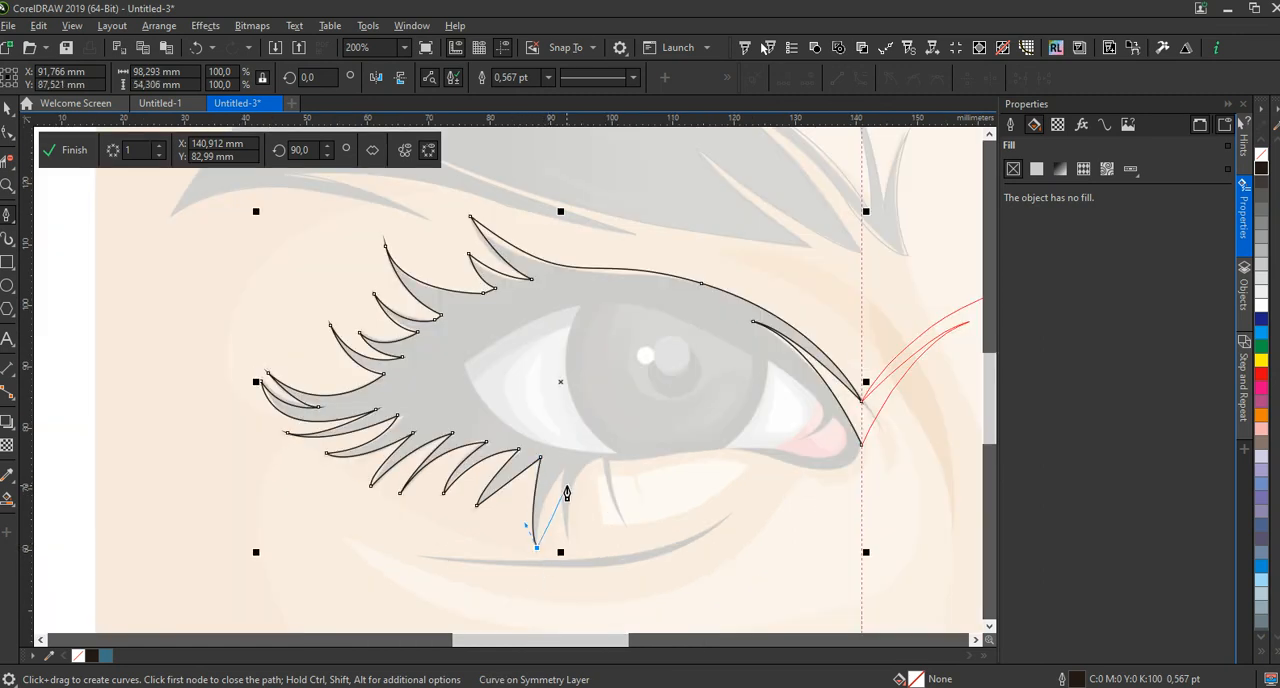
left_click_drag(565, 470, 587, 457)
mouse_move(564, 549)
left_mouse_down()
mouse_move(577, 560)
mouse_move(565, 550)
left_mouse_up()
left_click_drag(600, 457, 650, 442)
left_click(600, 456)
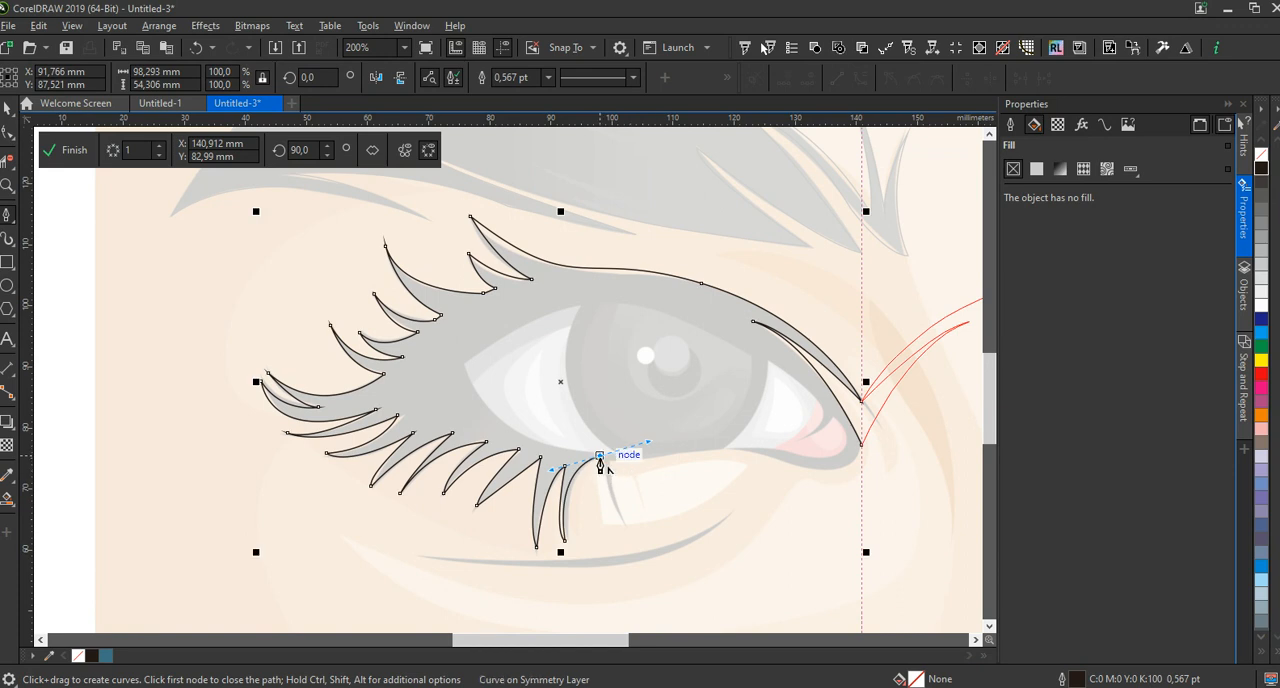
Trace the last thin lower lash beneath the iris down to its tip and back up to the lid
mouse_move(623, 535)
left_mouse_down()
mouse_move(641, 543)
mouse_move(624, 536)
left_mouse_up()
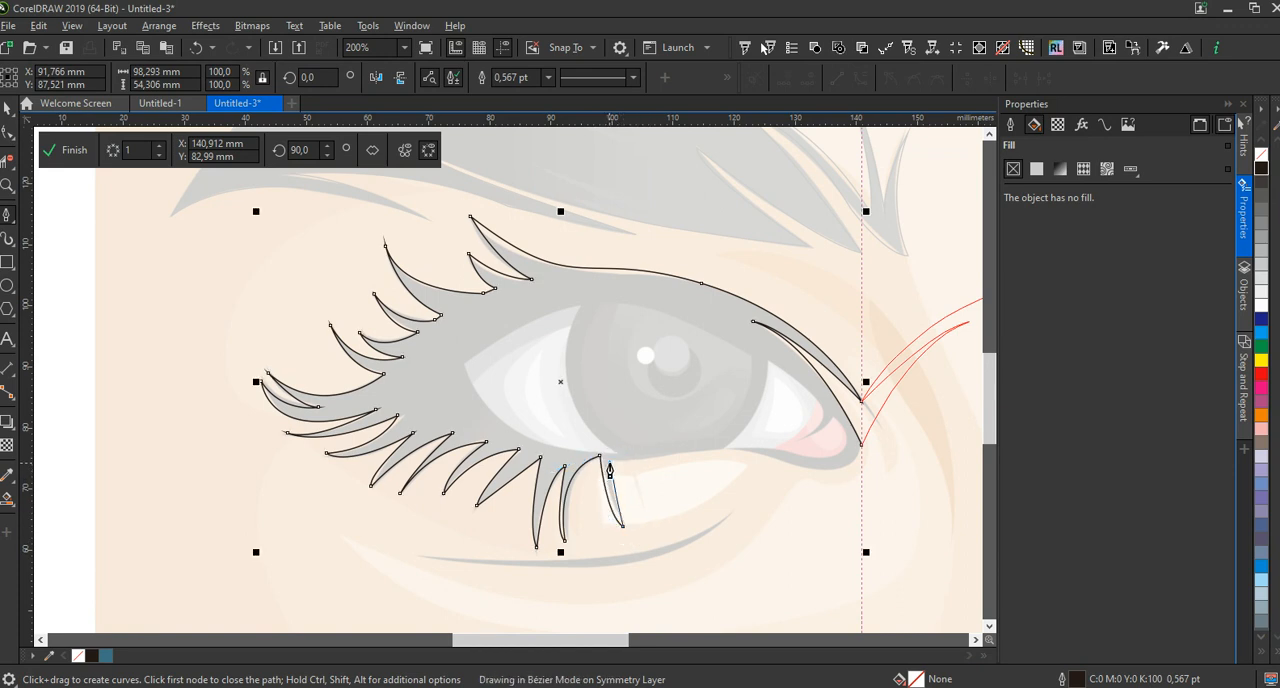
scroll(618, 455, "up", 1)
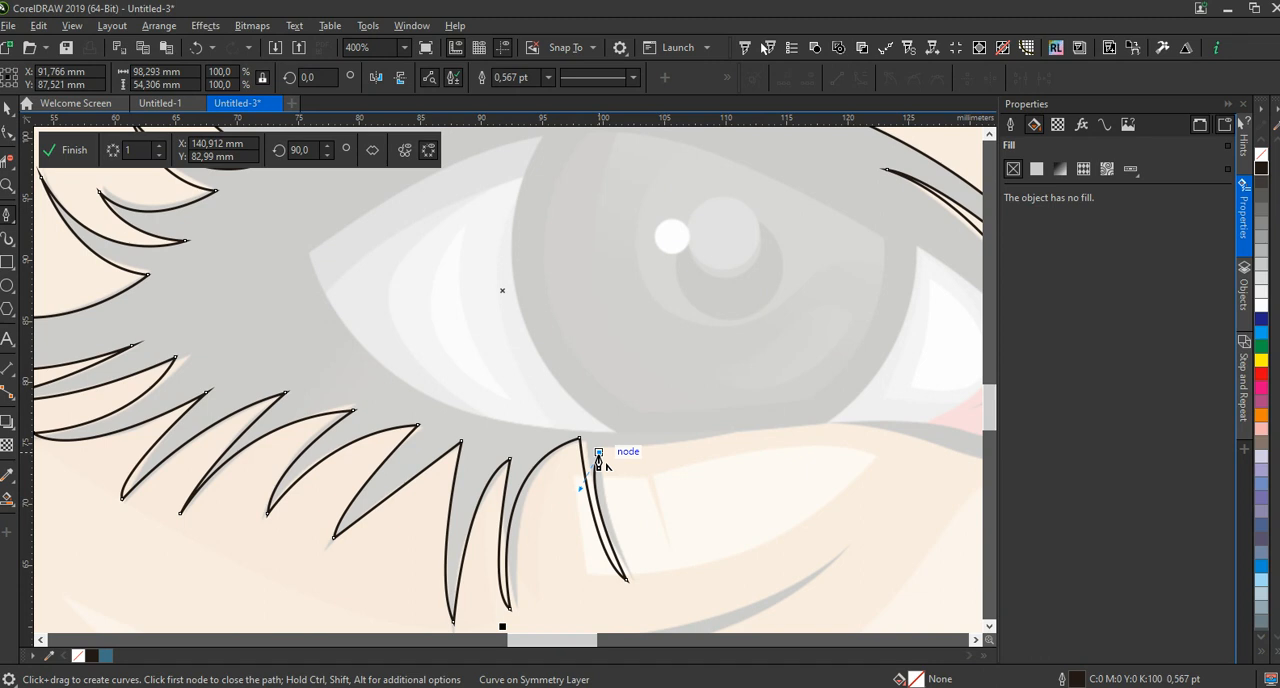
left_click(598, 452)
Trace the lower lid edge to the inner eye corner and close the lash outline on the symmetry line
mouse_move(823, 425)
left_mouse_down()
mouse_move(857, 428)
mouse_move(838, 432)
left_mouse_up()
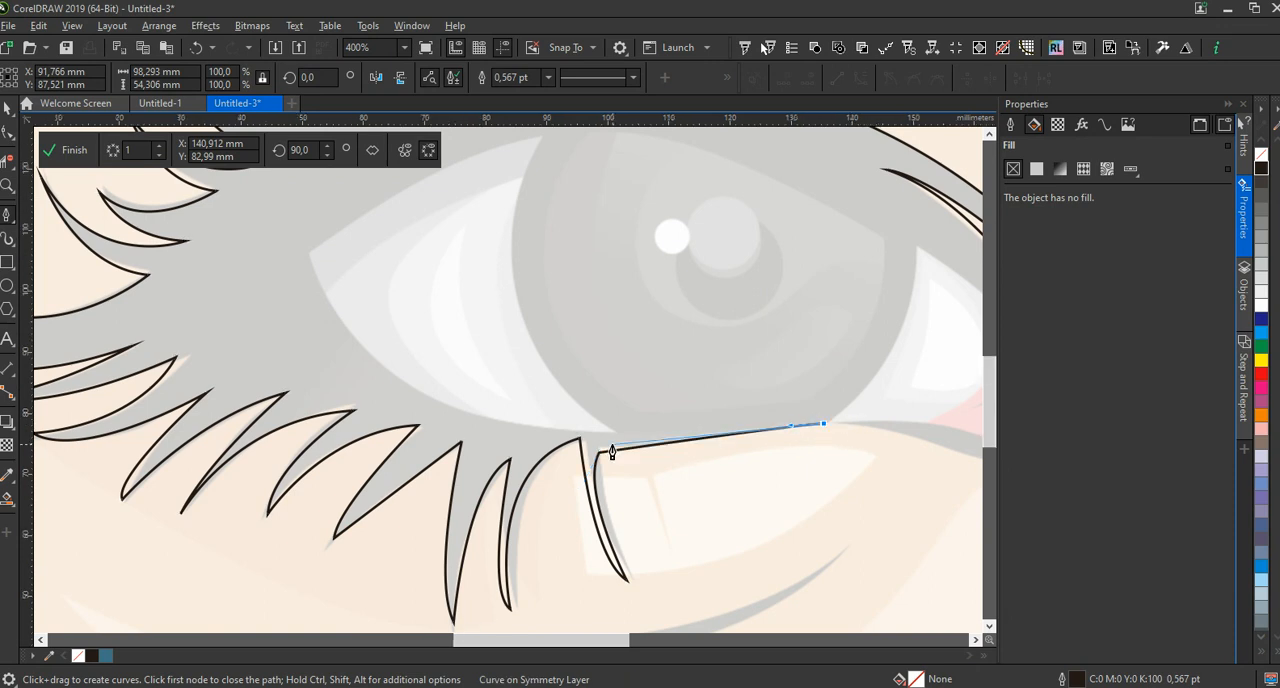
scroll(610, 444, "down", 2)
scroll(780, 482, "up", 2)
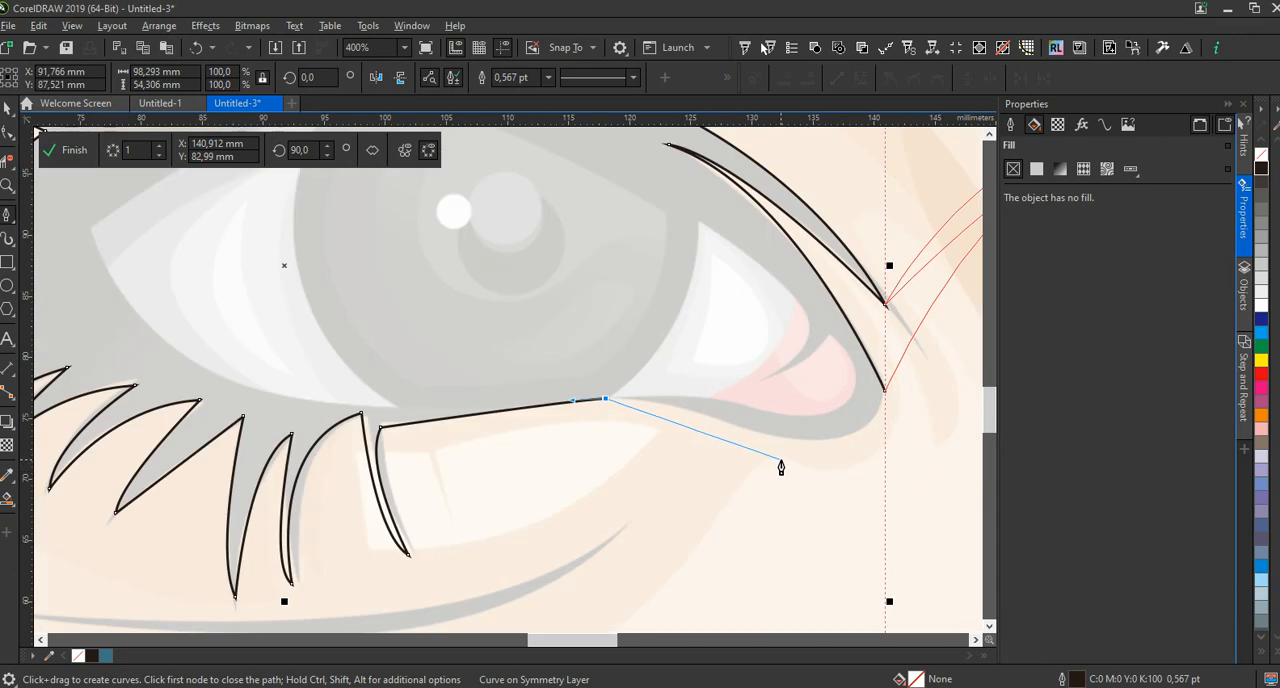
left_click_drag(773, 438, 840, 469)
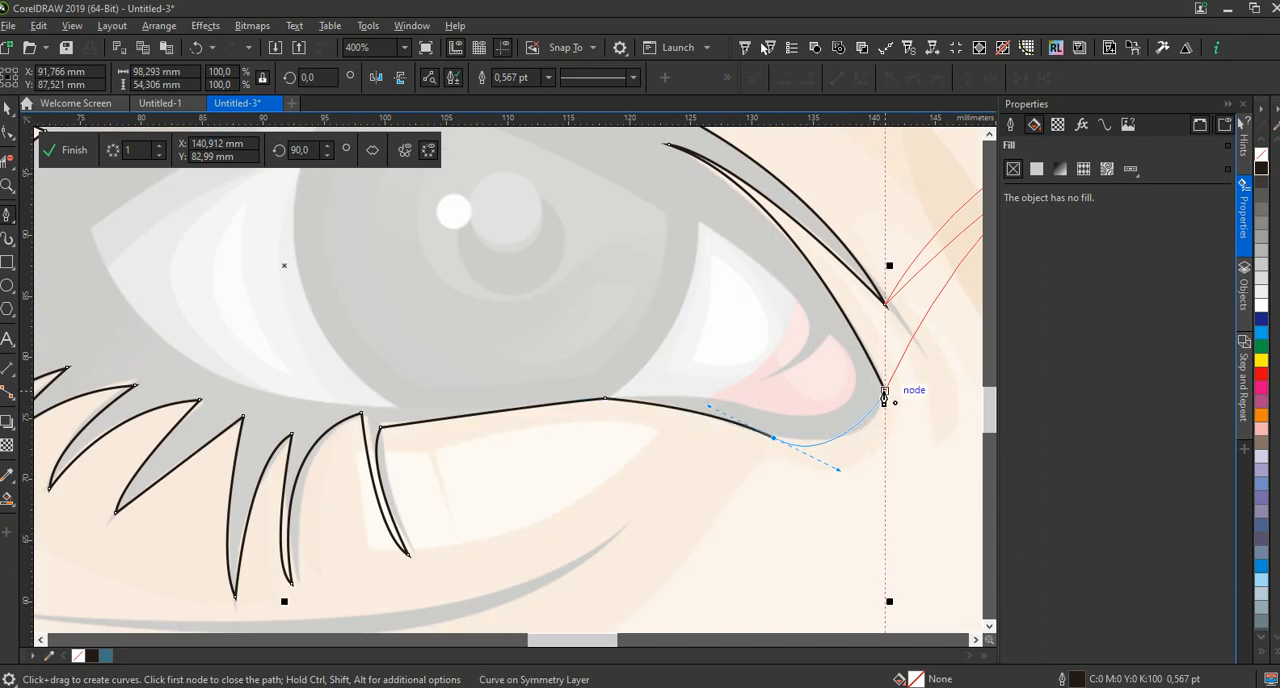
left_click(884, 392)
Trace the crease below the eye as a closed, curved sliver about 51 mm wide and 10 mm high
scroll(543, 438, "down", 1)
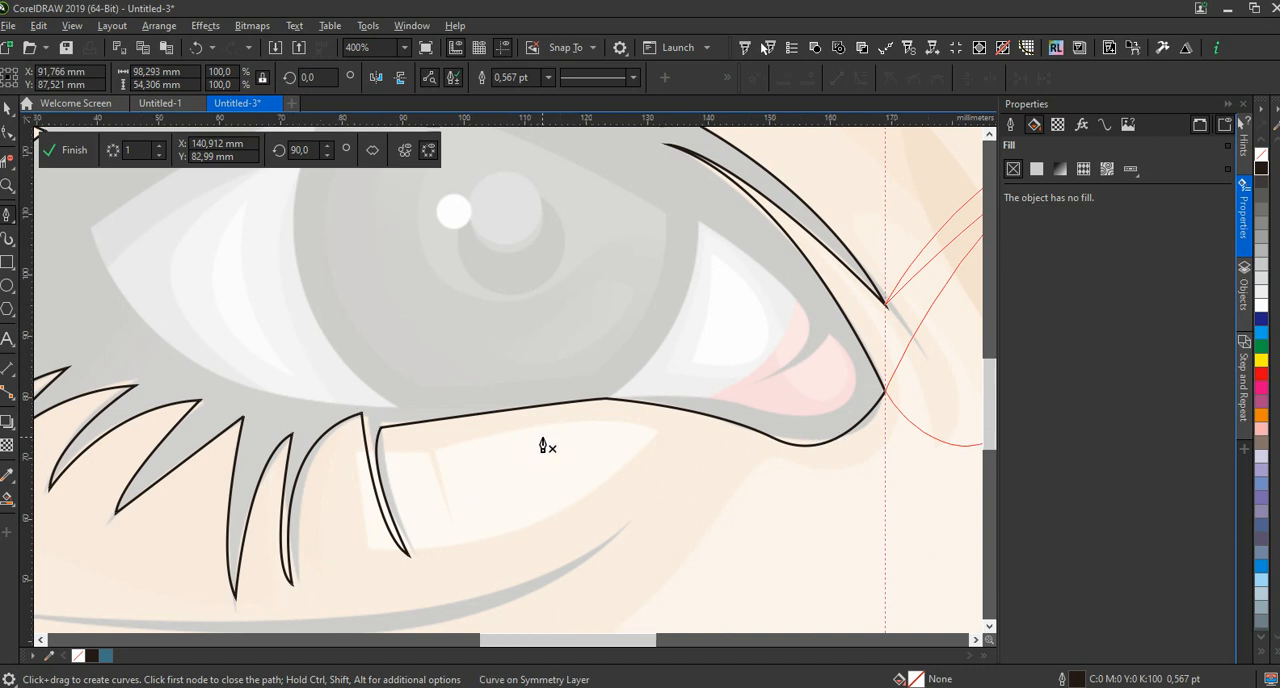
scroll(547, 446, "down", 1)
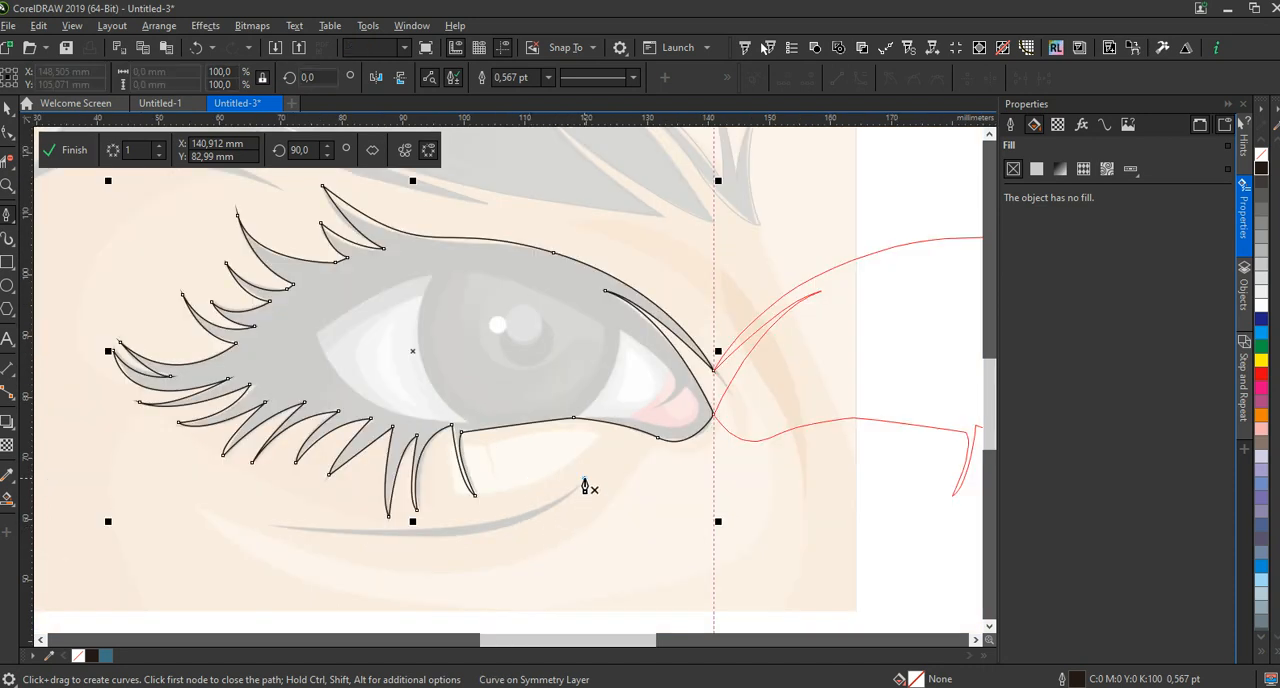
left_click(585, 479)
left_click_drag(271, 527, 186, 502)
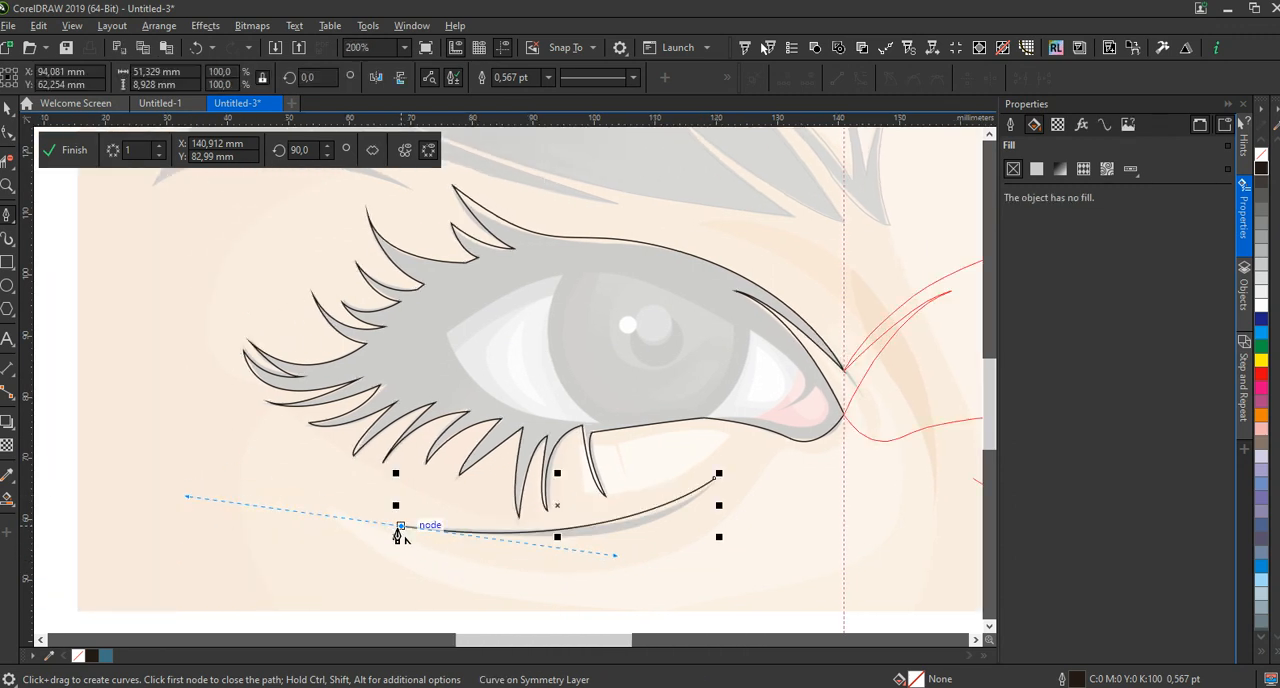
mouse_move(717, 479)
left_mouse_down()
mouse_move(602, 556)
mouse_move(584, 578)
mouse_move(603, 590)
left_mouse_up()
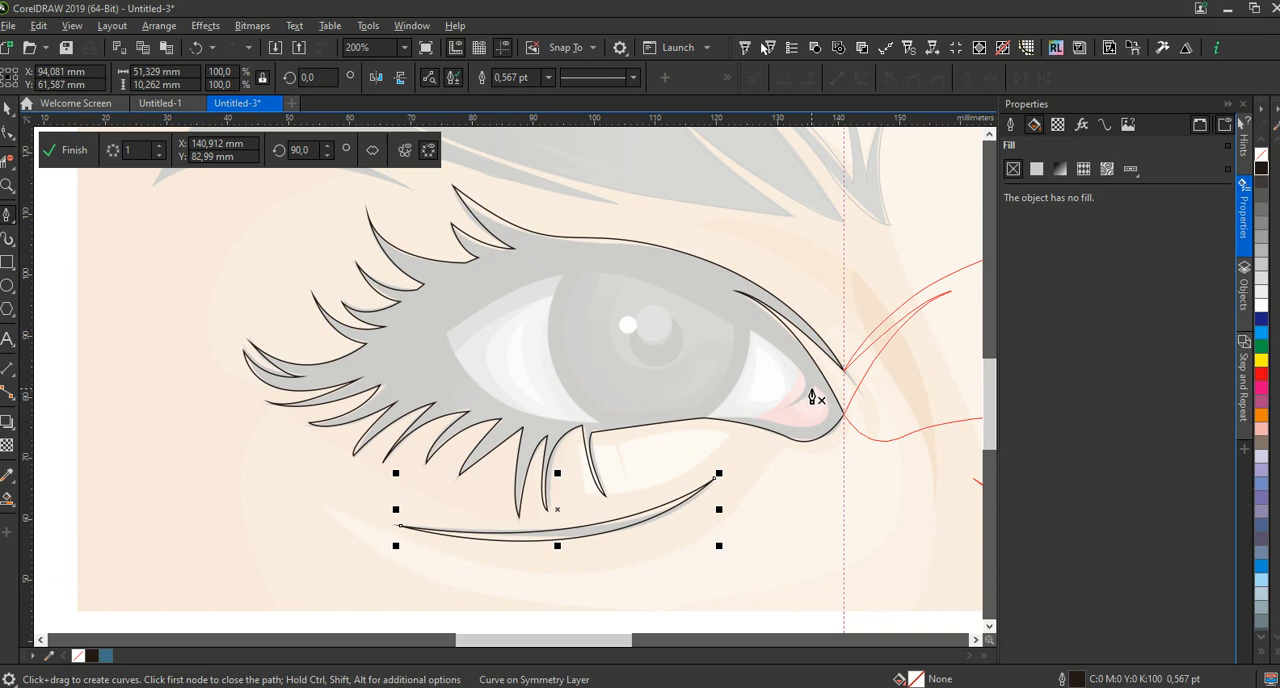
Trace the upper and iris-side edges of the inner eye white from the tear duct fold down to the lower lid, and end the curve
scroll(800, 418, "up", 2)
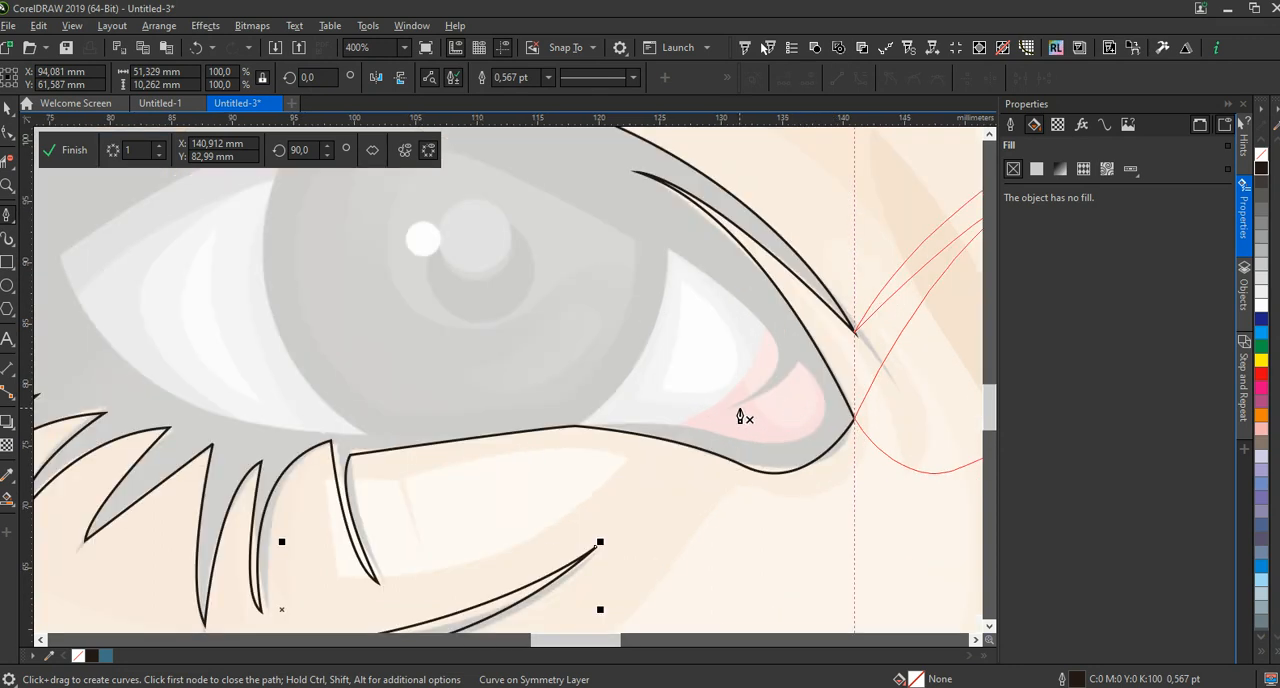
left_click(730, 406)
left_click_drag(778, 346, 776, 320)
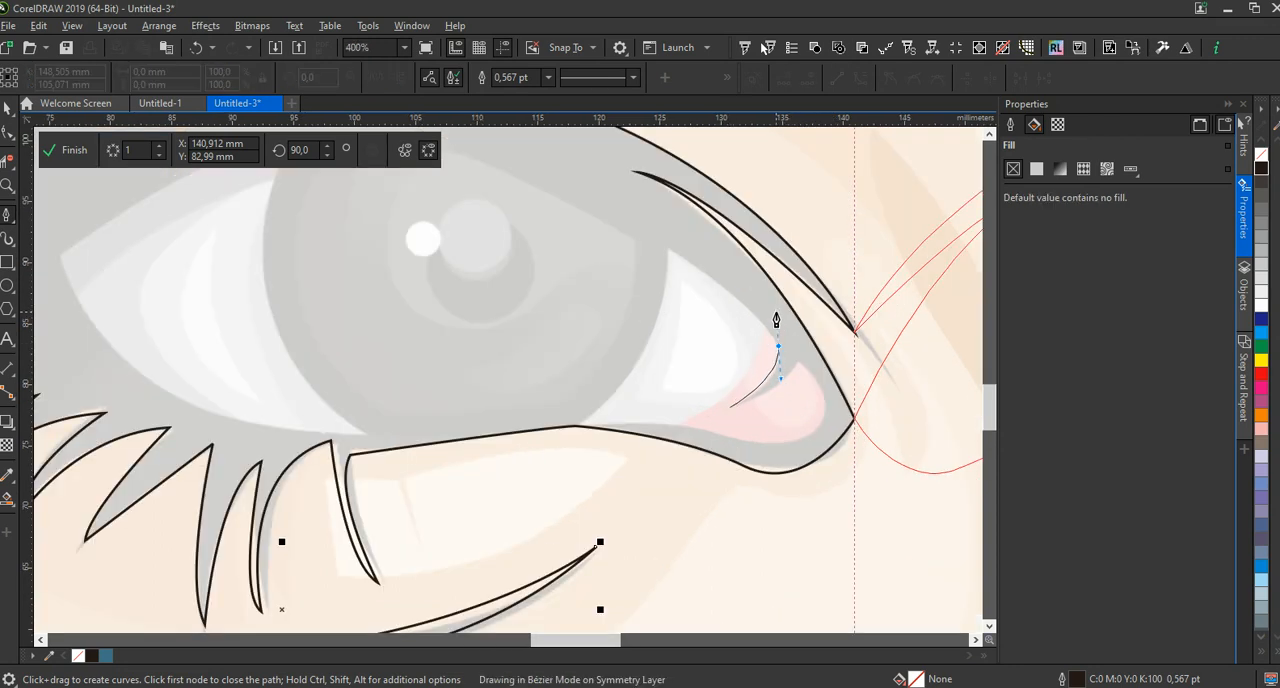
left_click_drag(796, 372, 795, 372)
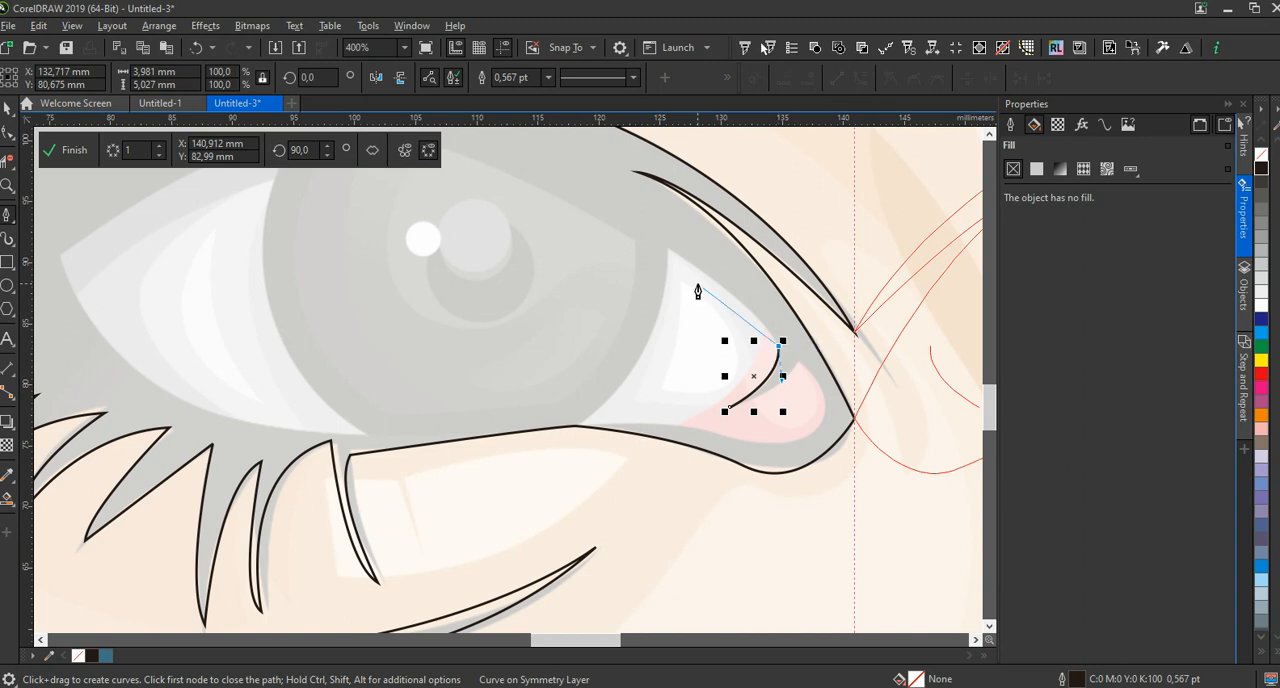
left_click(668, 247)
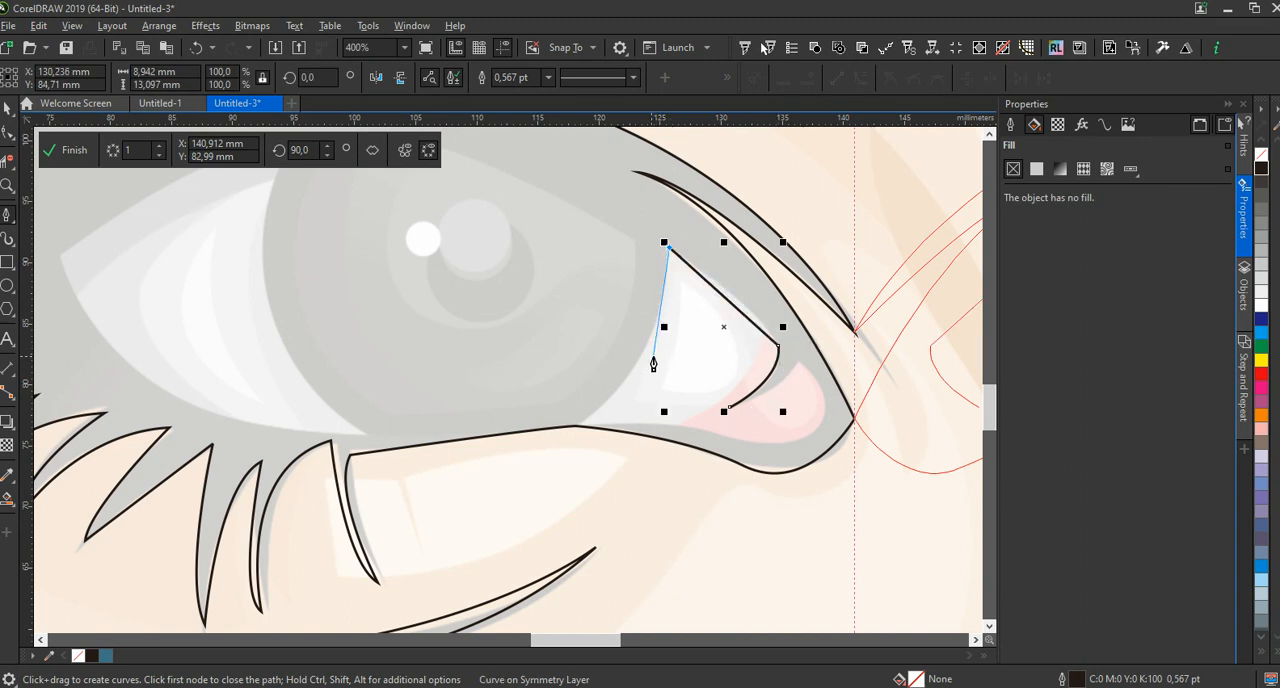
left_click_drag(571, 432, 491, 457)
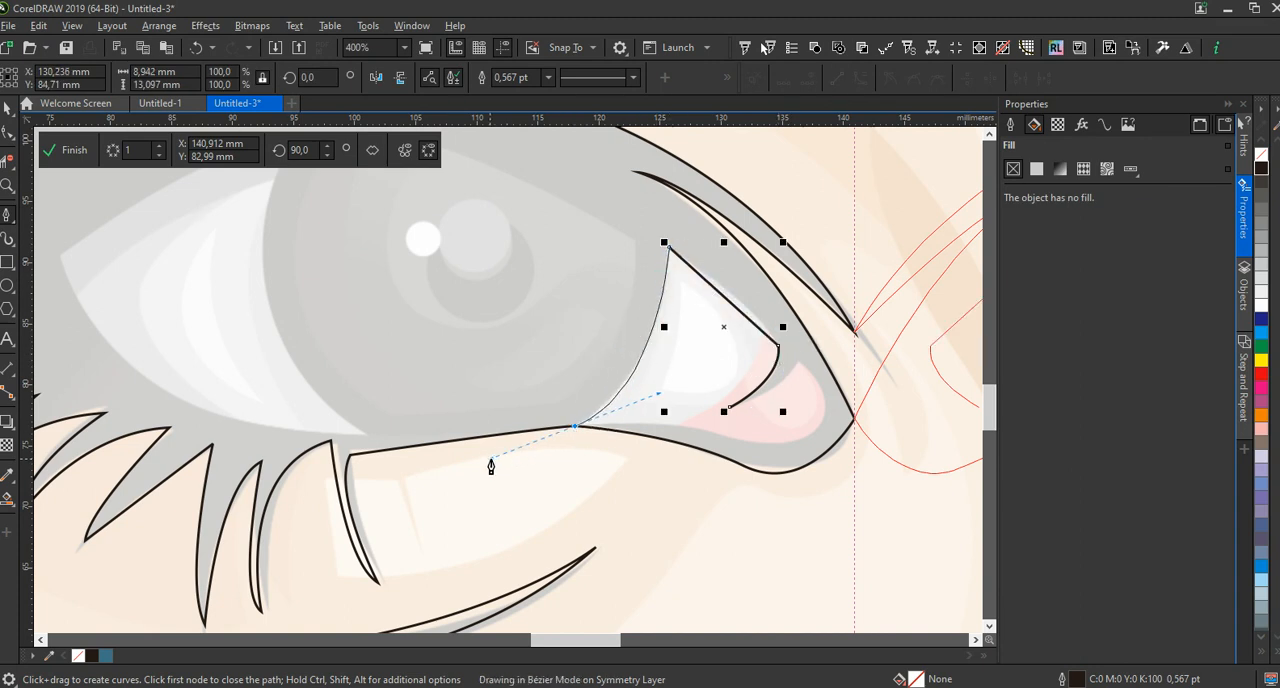
key("space")
key("space")
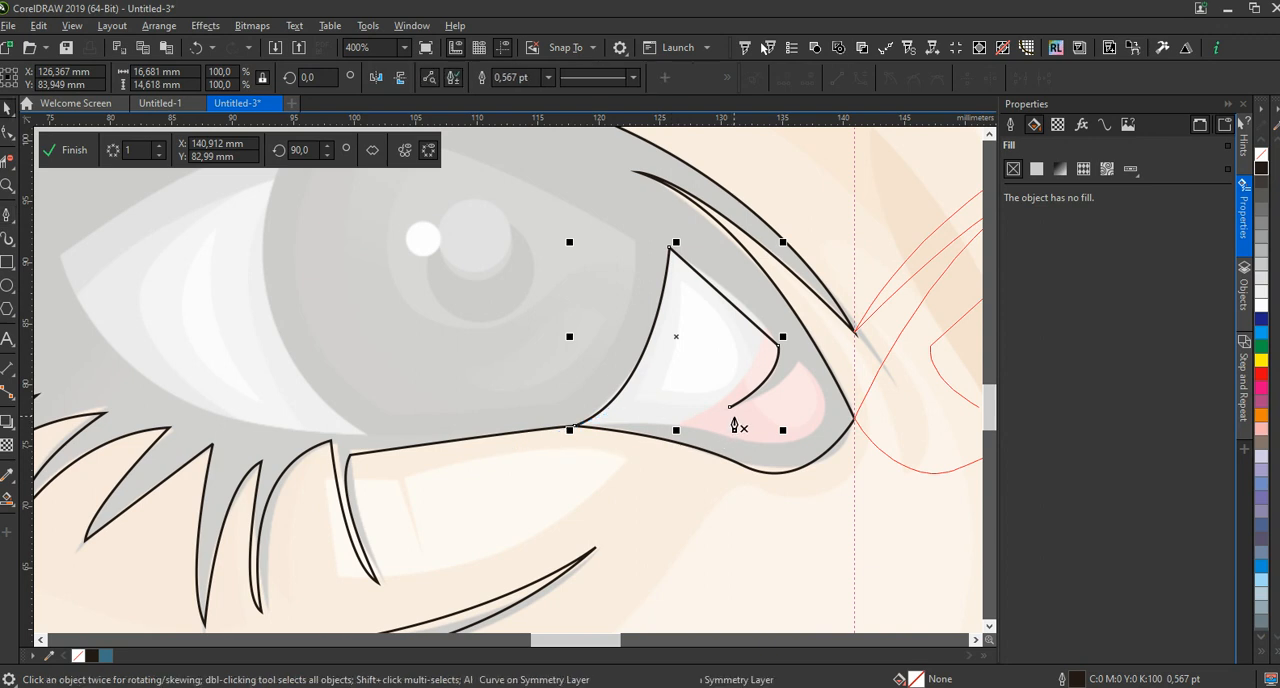
Continue that curve from the fold's open end around the pink tear duct and along the lower lid, closing the shape
left_click_drag(731, 408, 813, 326)
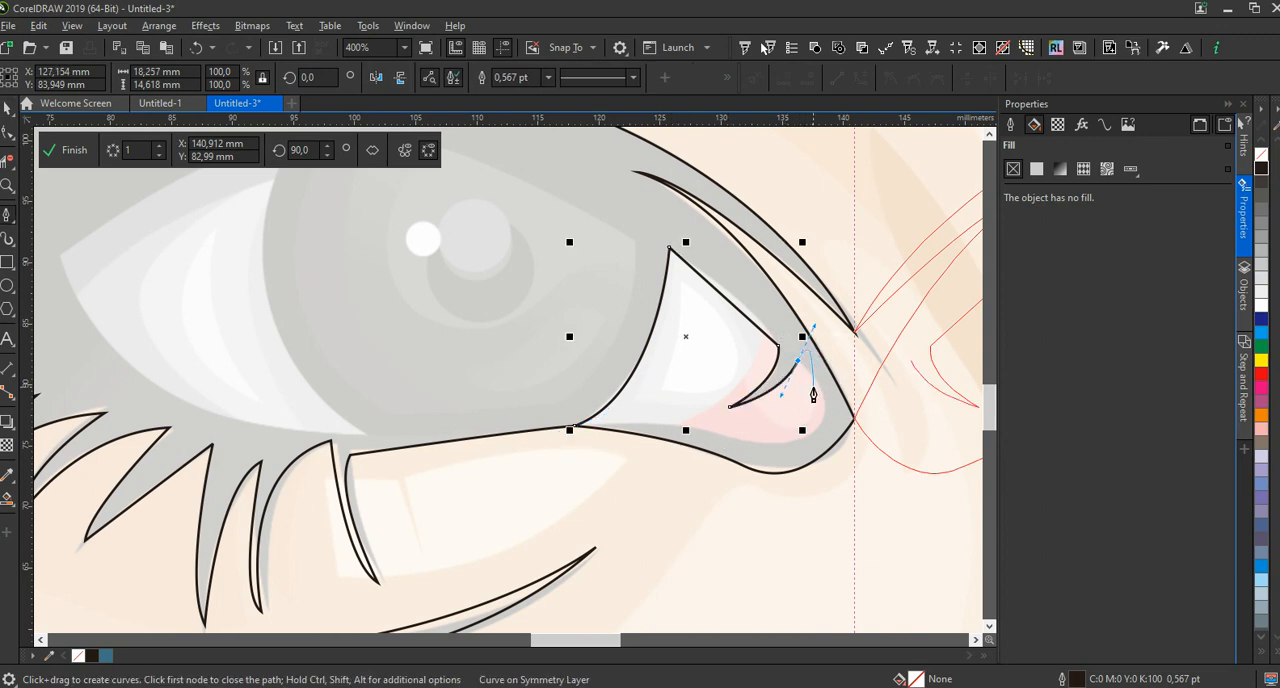
left_click(797, 362, "alt")
left_click_drag(816, 434, 788, 484)
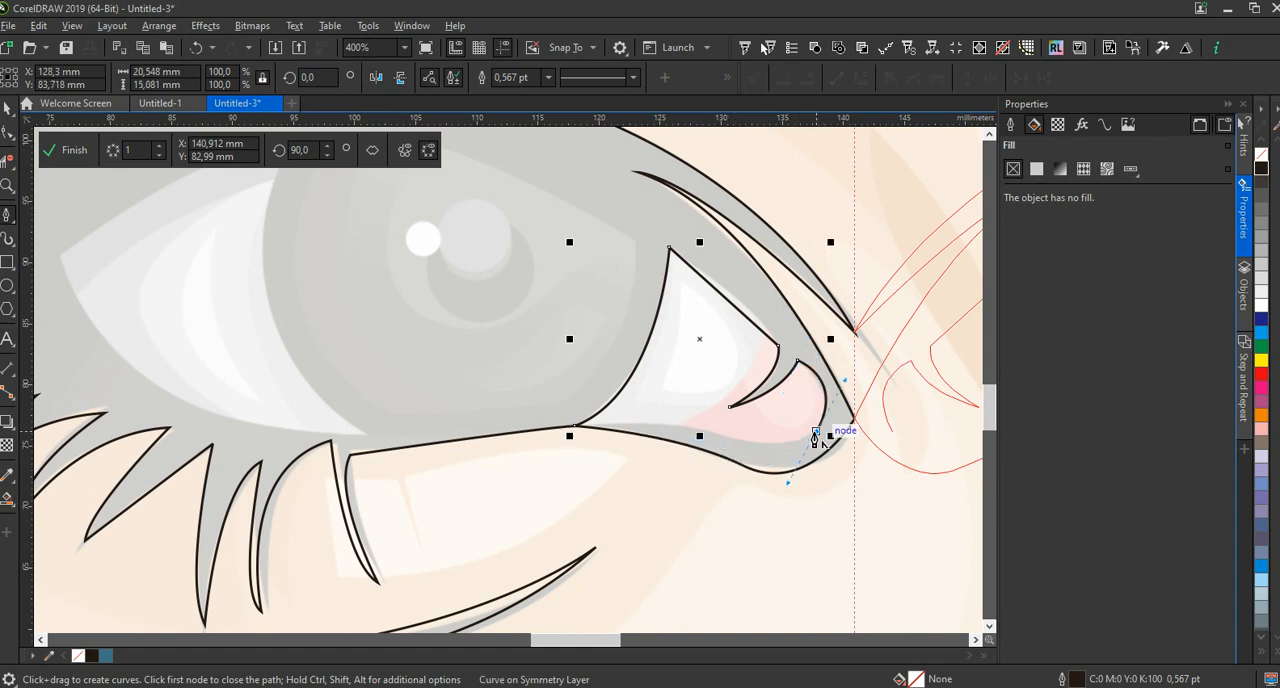
left_click_drag(817, 434, 644, 413)
left_click(580, 431)
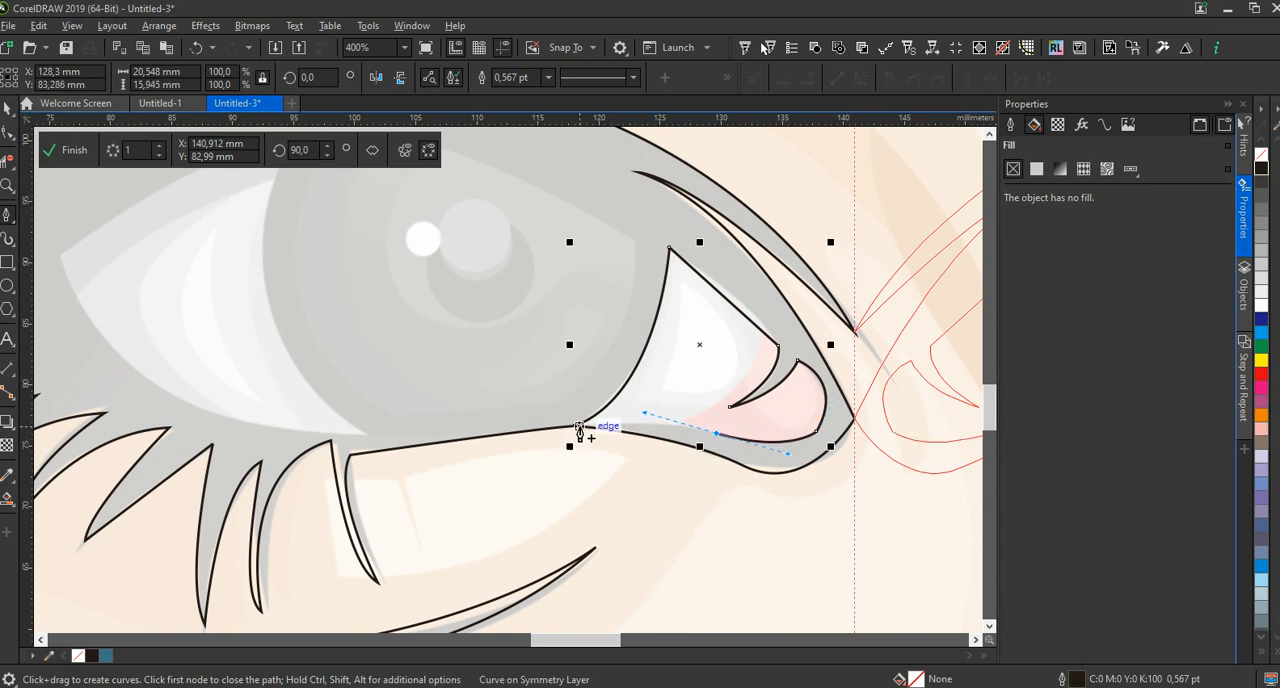
left_click(578, 431)
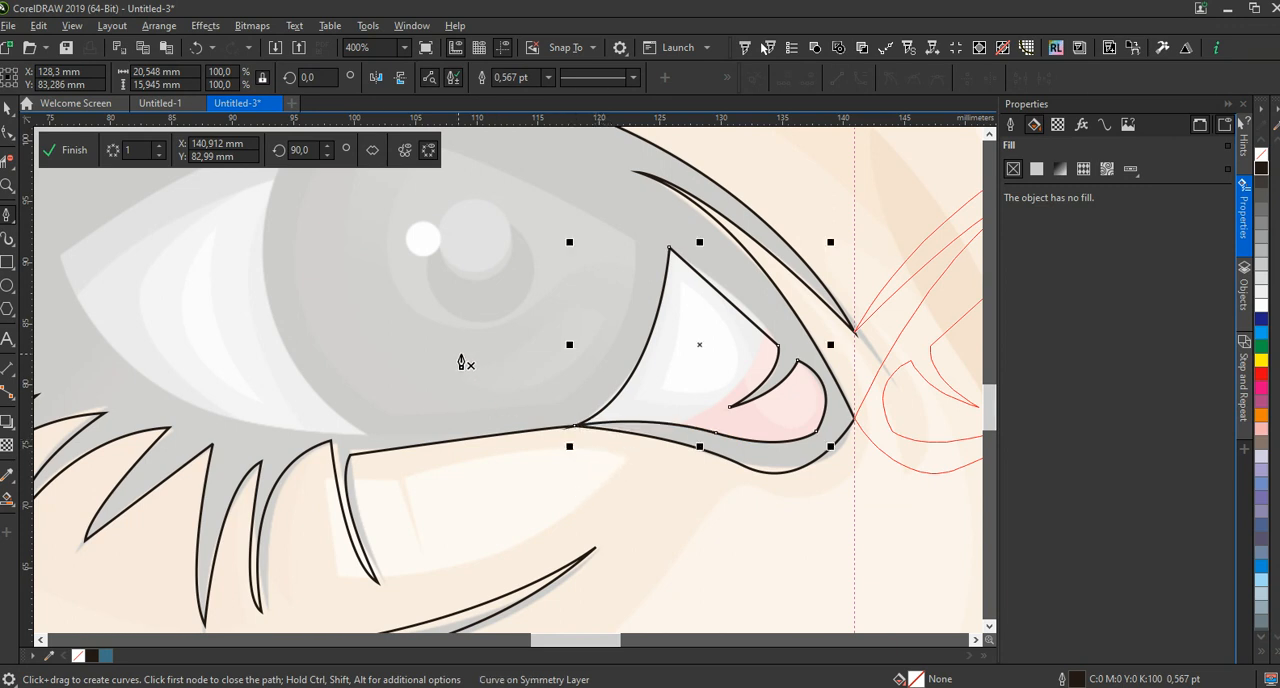
Trace the eye opening from its outer corner along the upper lid, down the iris's inner side and back along its lower edge
scroll(437, 420, "down", 2)
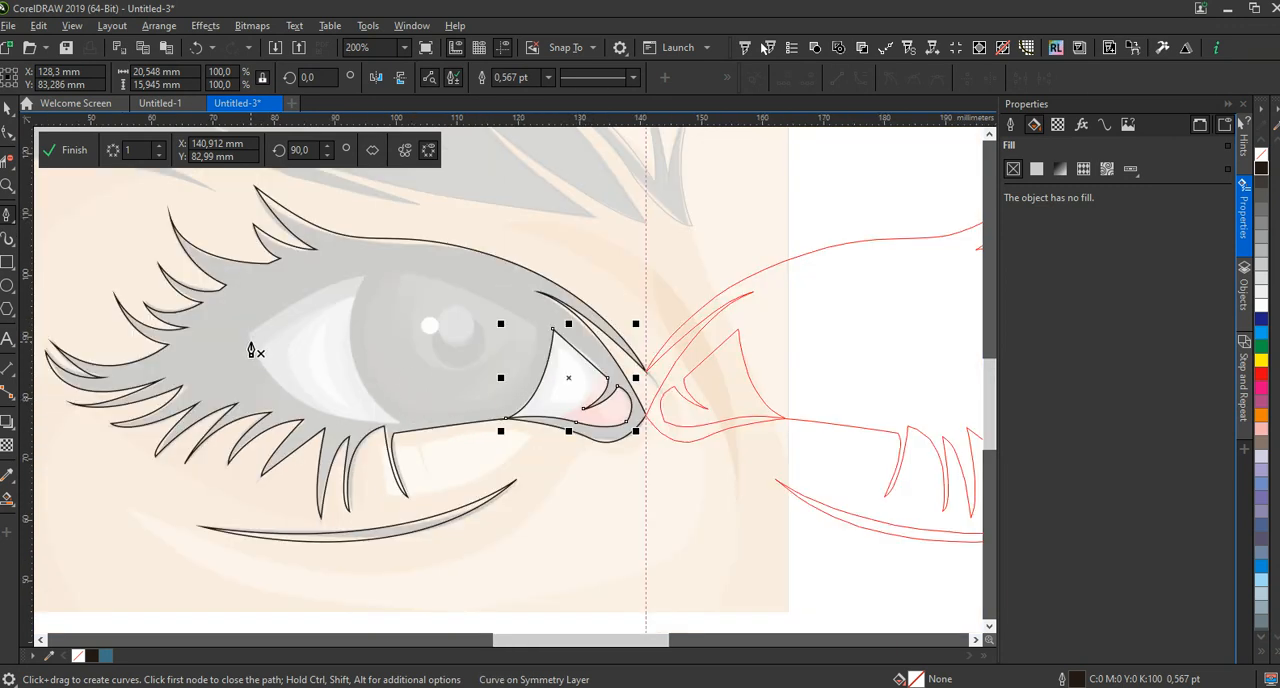
left_click(247, 334)
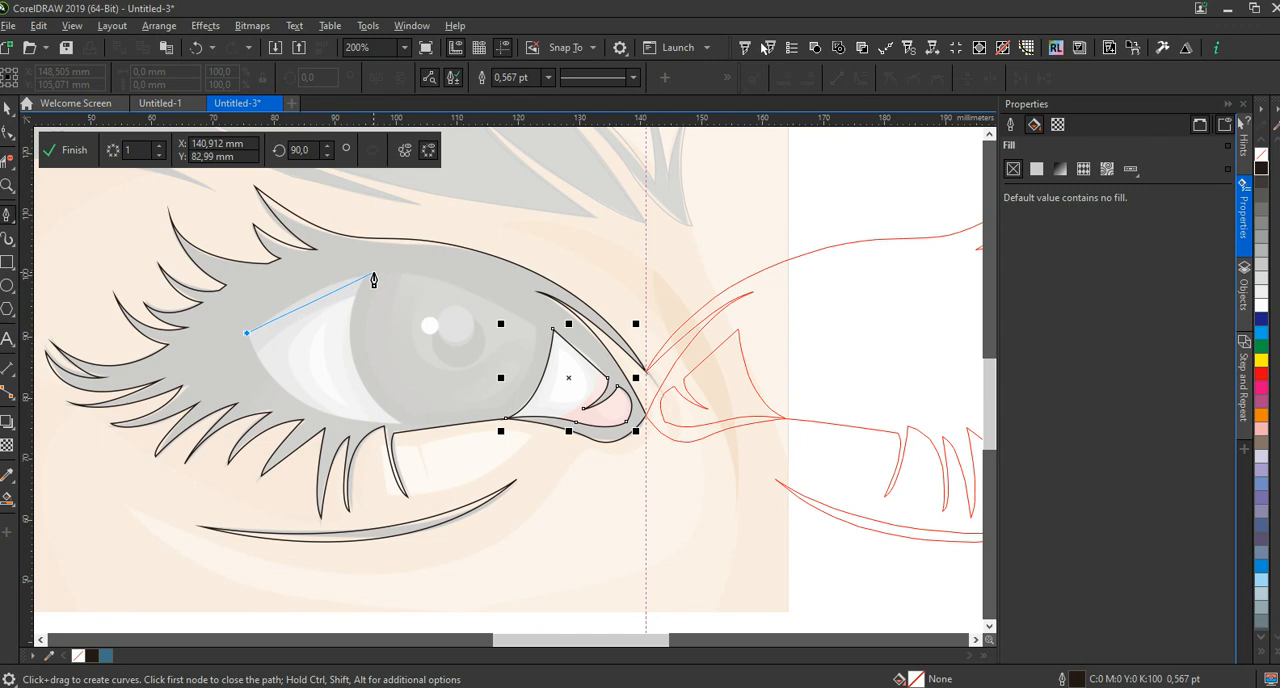
left_click_drag(374, 272, 414, 270)
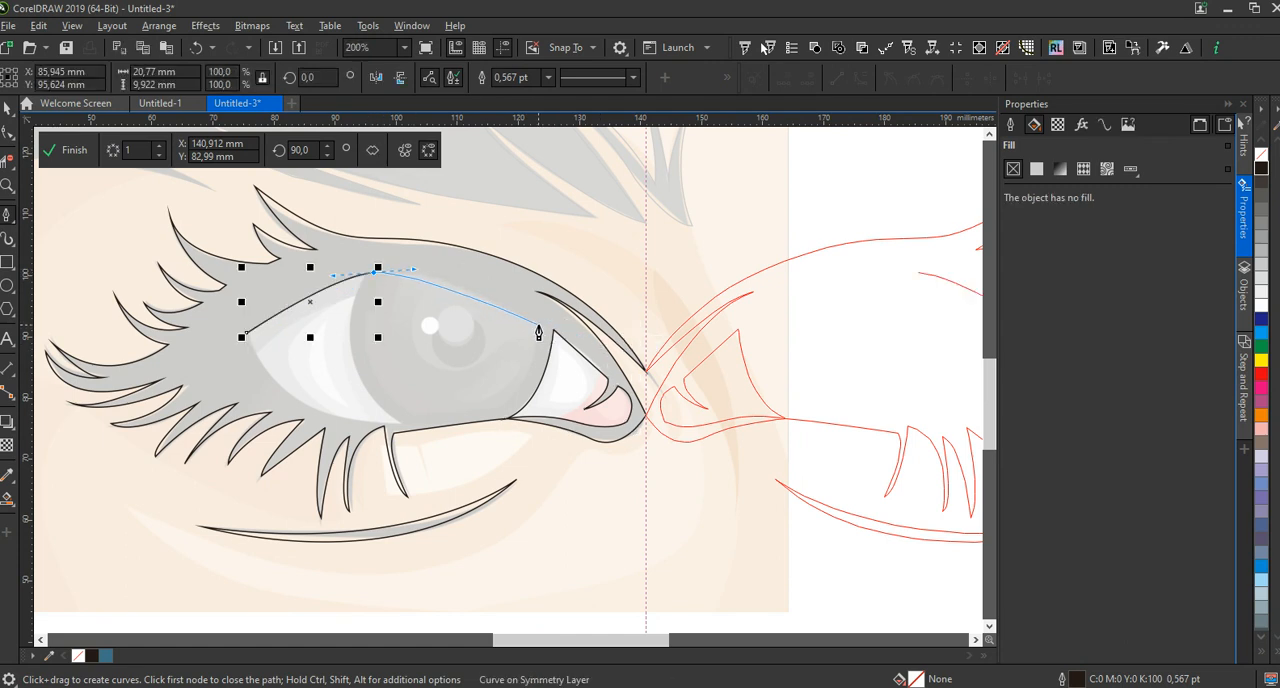
left_click_drag(538, 326, 565, 358)
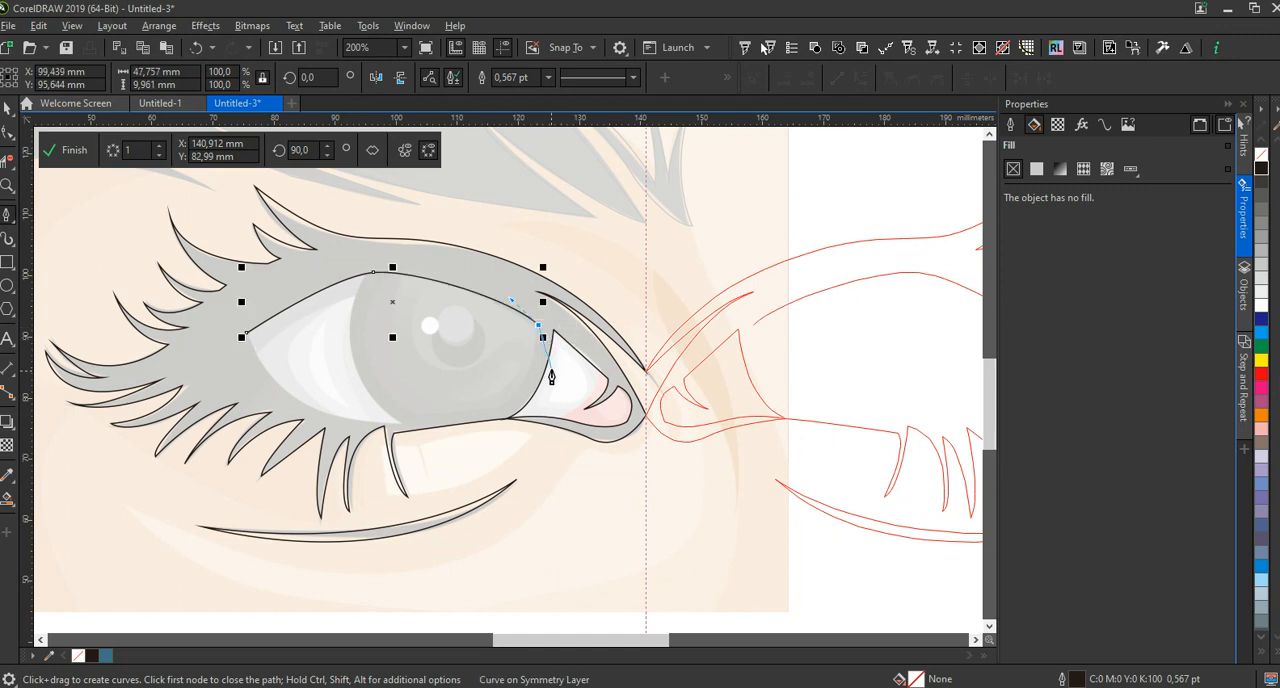
scroll(520, 425, "up", 2)
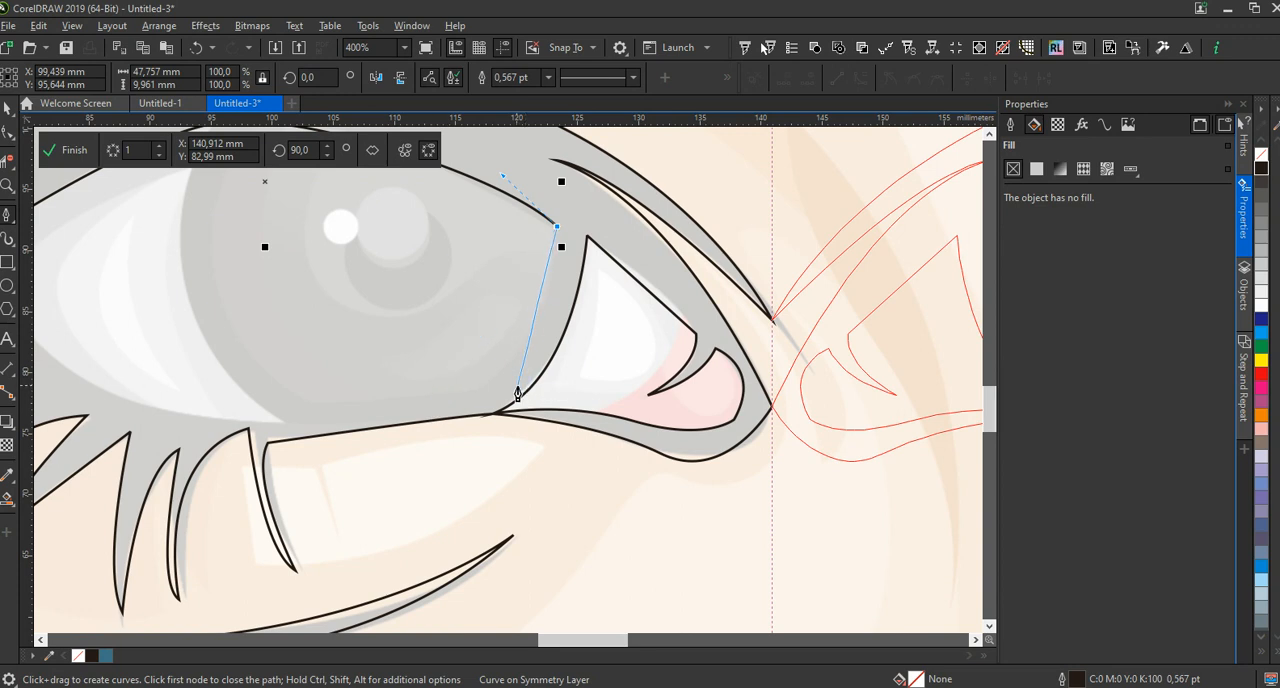
left_click_drag(493, 380, 466, 437)
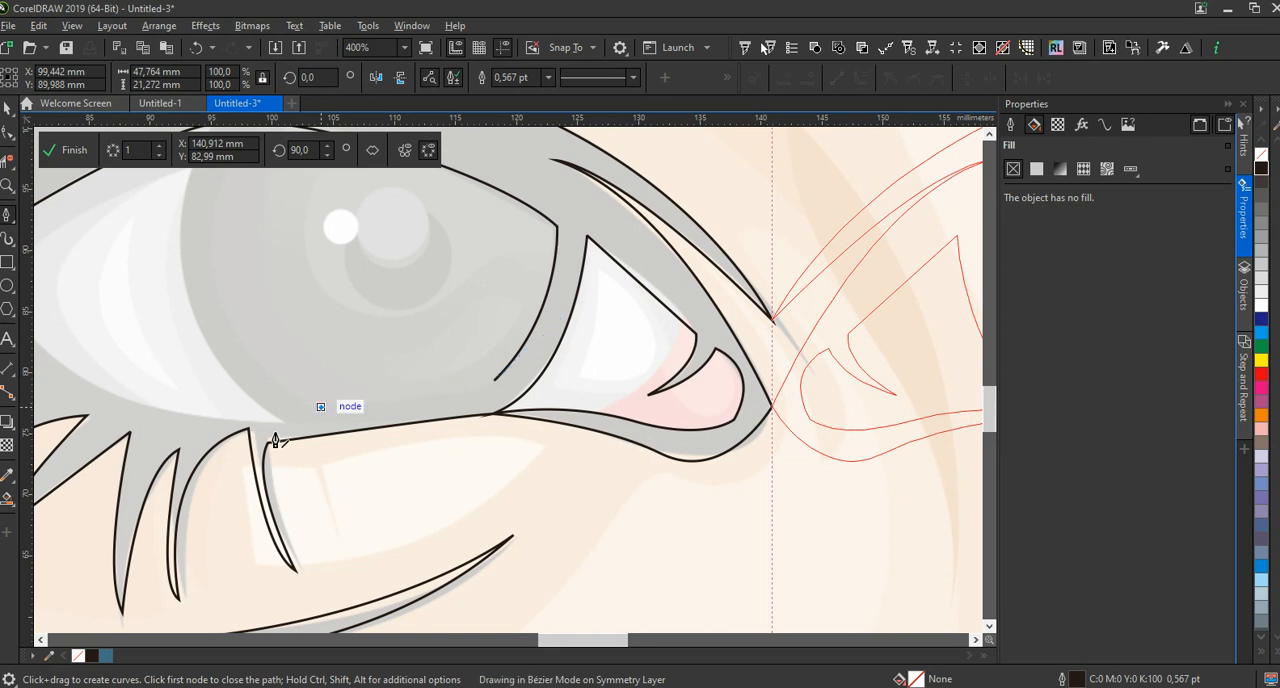
left_click(320, 407)
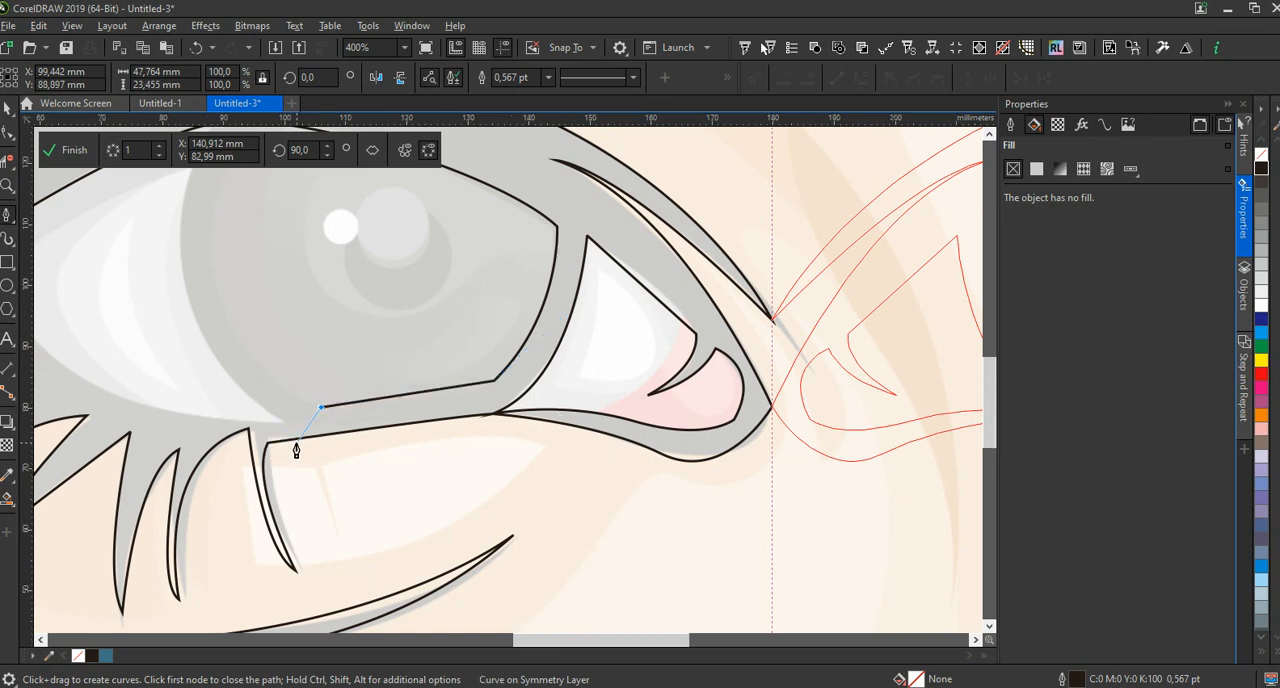
Continue the eye opening outline from the outer corner along the lower edge of the outer eye white to below the iris, and end the curve
scroll(298, 446, "down", 2)
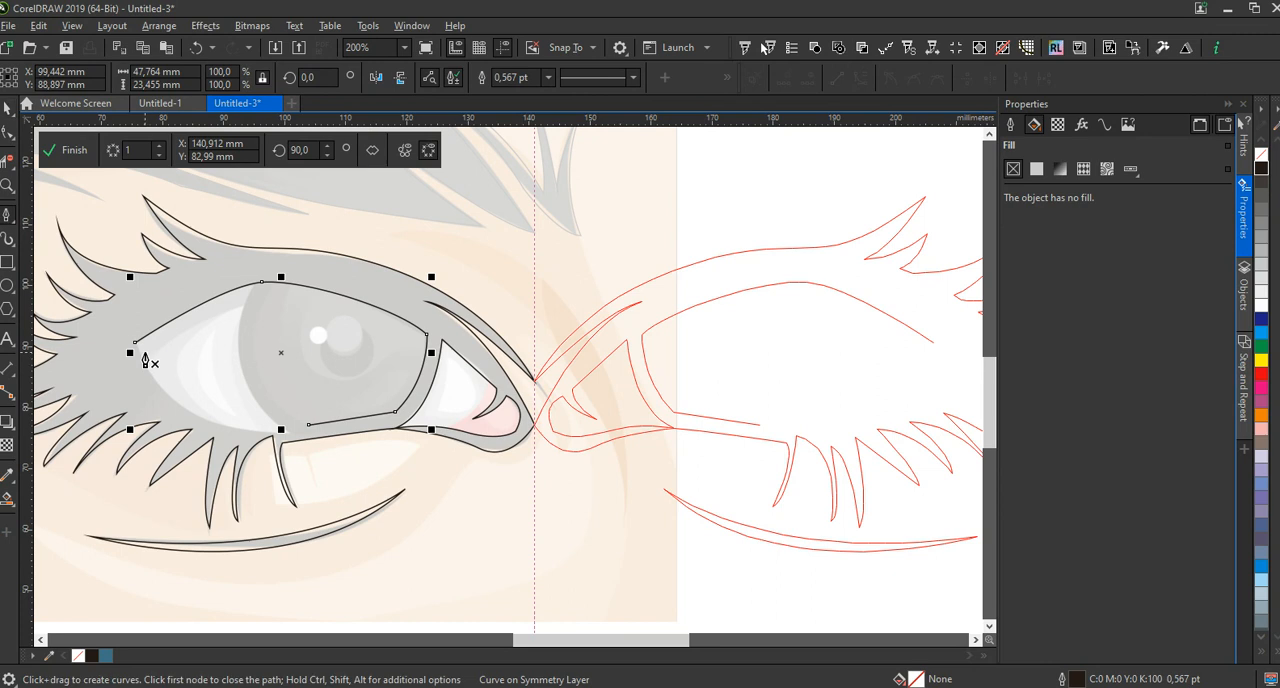
left_click(135, 342)
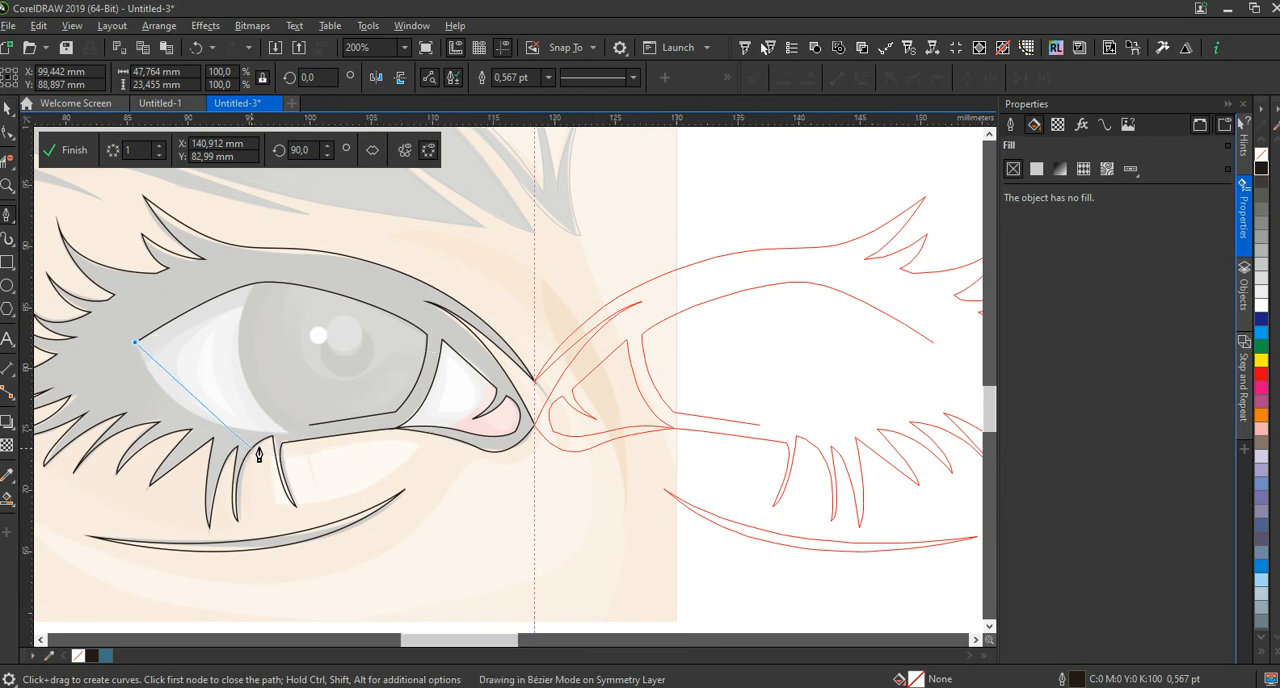
scroll(381, 513, "up", 2)
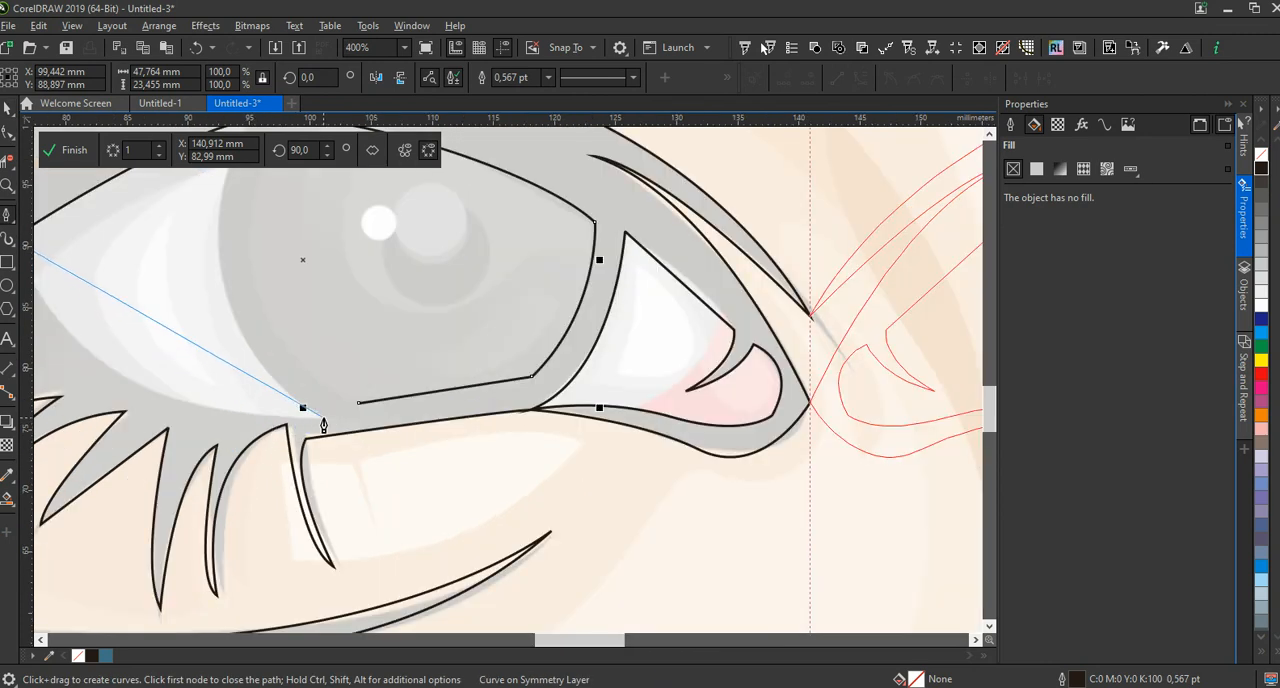
left_click_drag(303, 410, 579, 410)
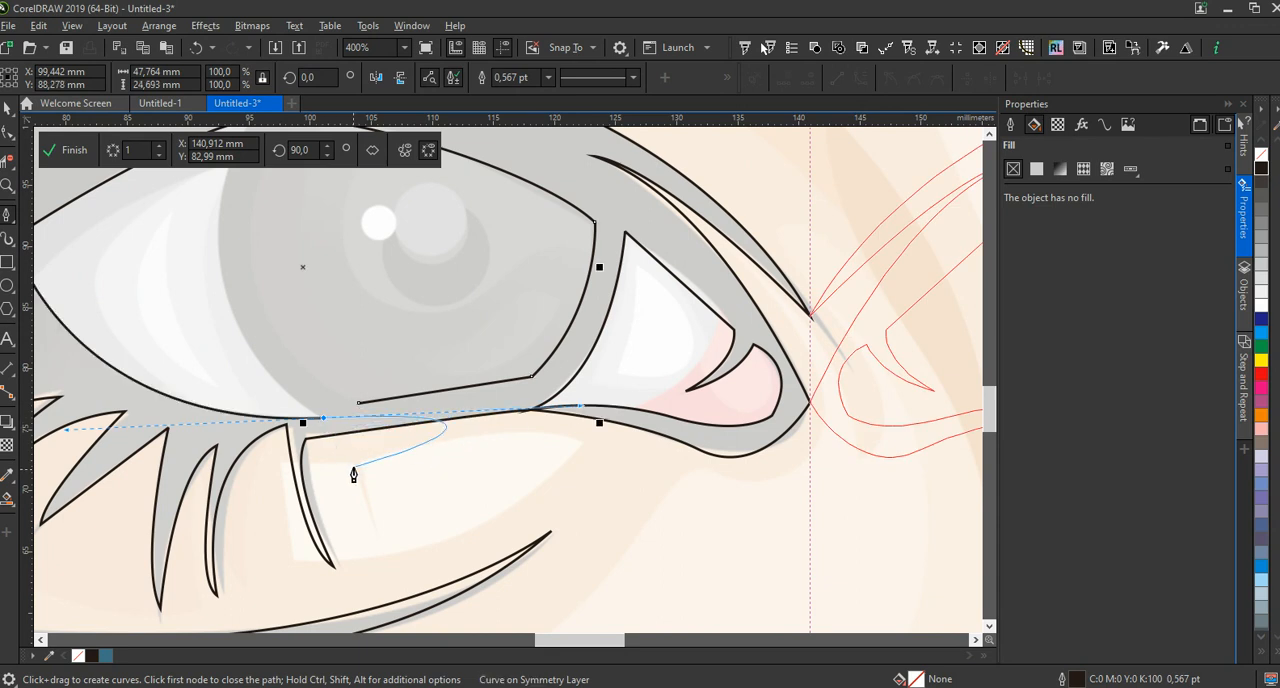
key("space")
Outline the iris highlights with circles about 6.2 mm and 3.5 mm across, and the pupil with an ellipse about 8.4 by 6.9 mm
scroll(401, 481, "down", 1)
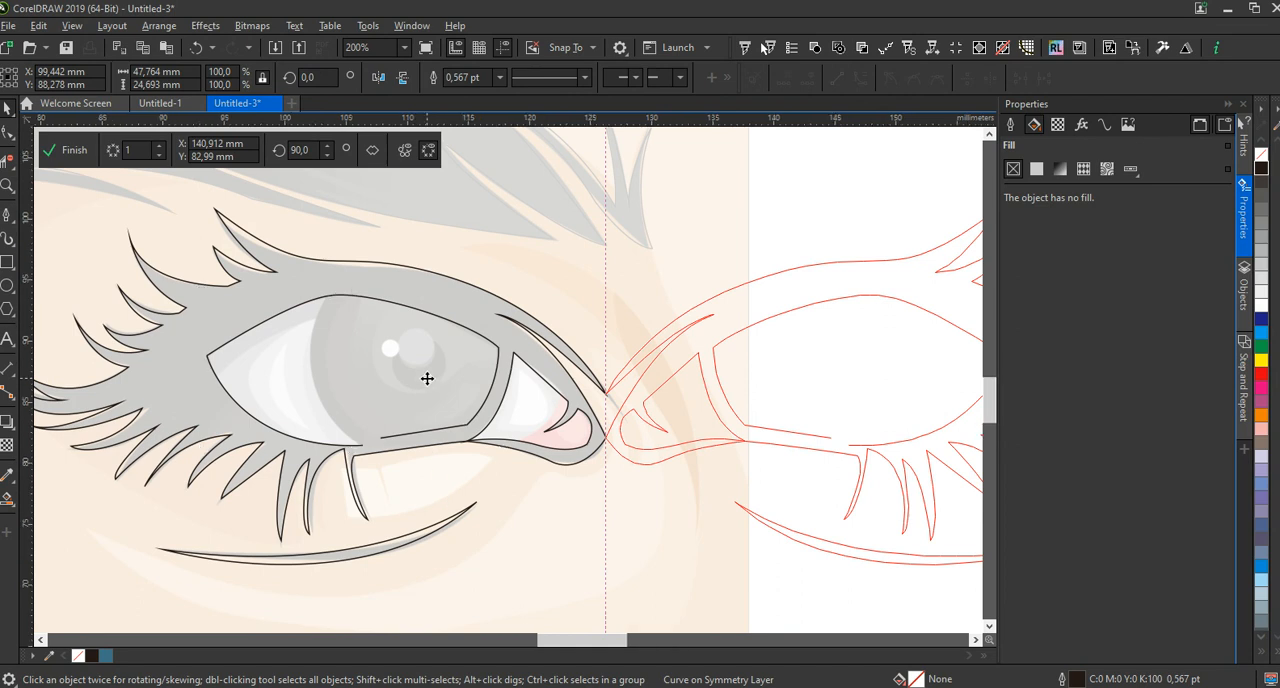
scroll(427, 383, "up", 1)
key("space")
left_click(11, 289)
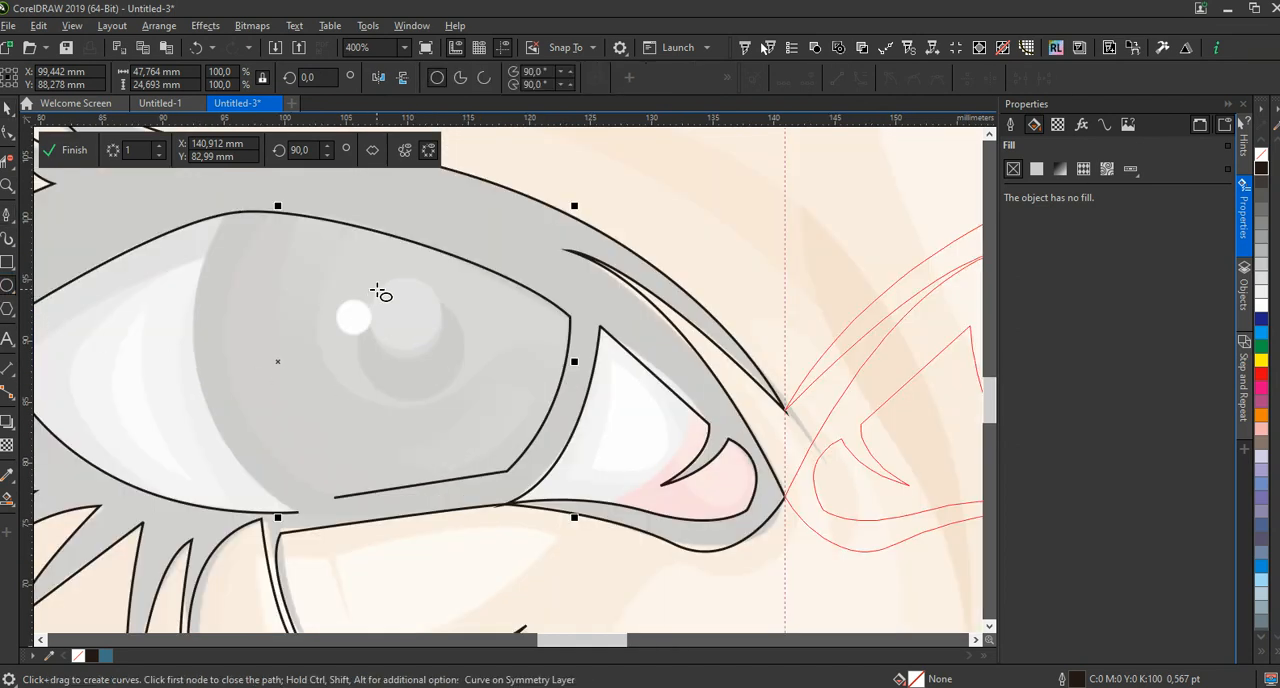
left_click_drag(376, 281, 441, 356)
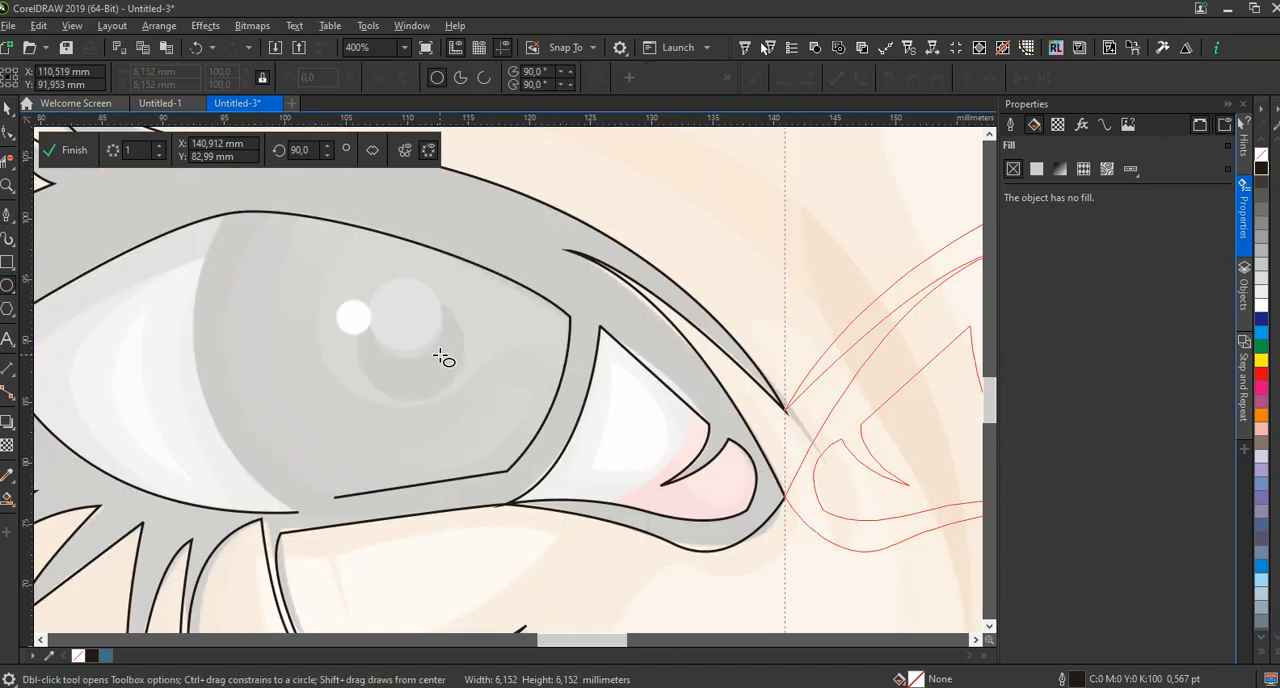
left_click_drag(340, 305, 382, 349)
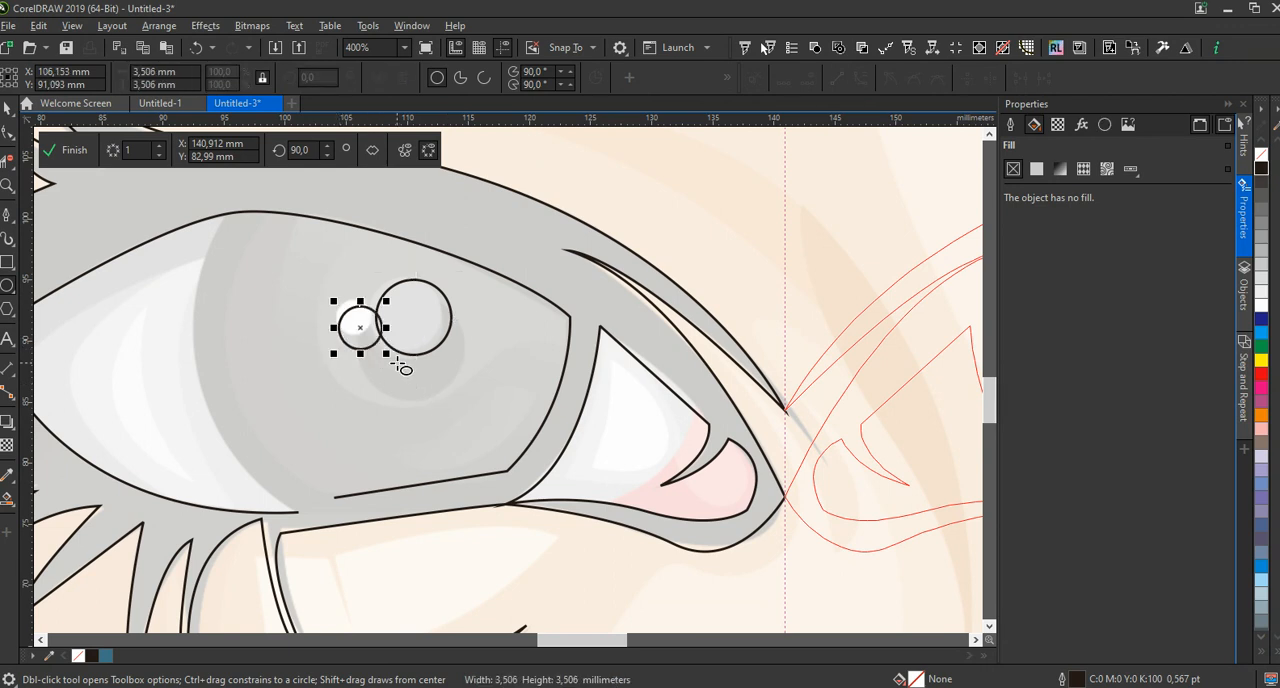
left_click_drag(466, 319, 367, 406)
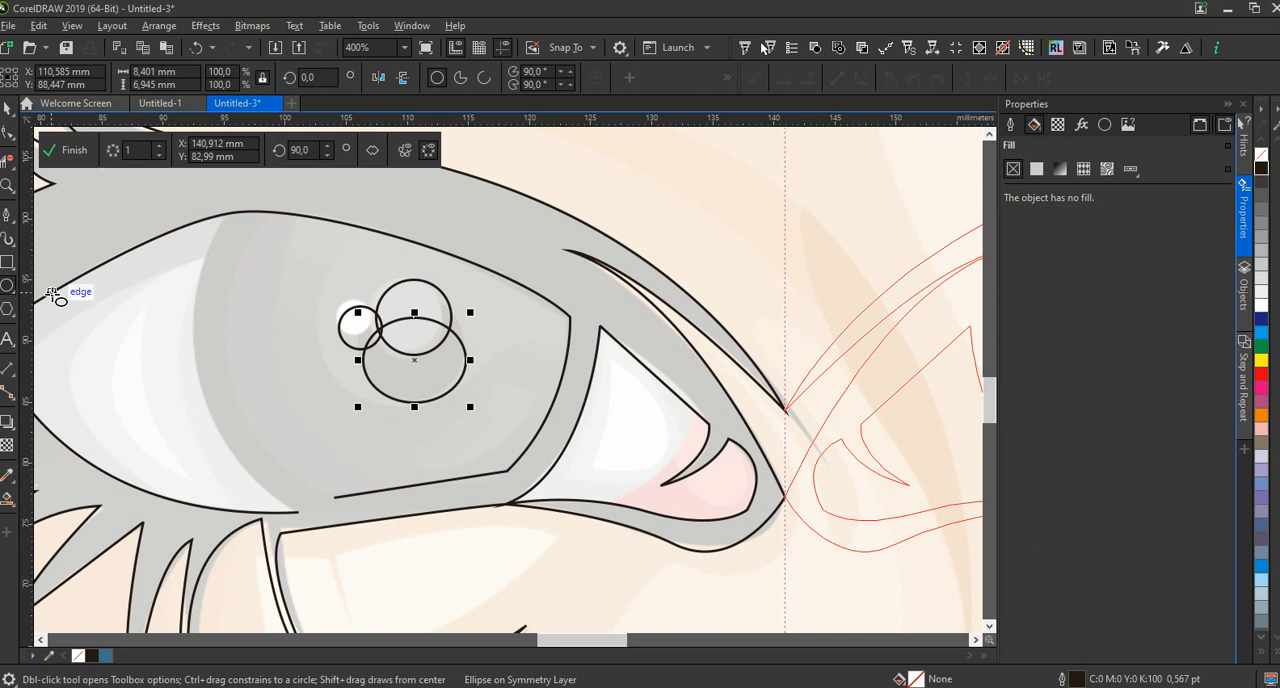
Trace the iris's outer edge from the upper lid to the lower lid line, connect it to the open lower iris line and end the curve
left_click(7, 220)
left_click(226, 213)
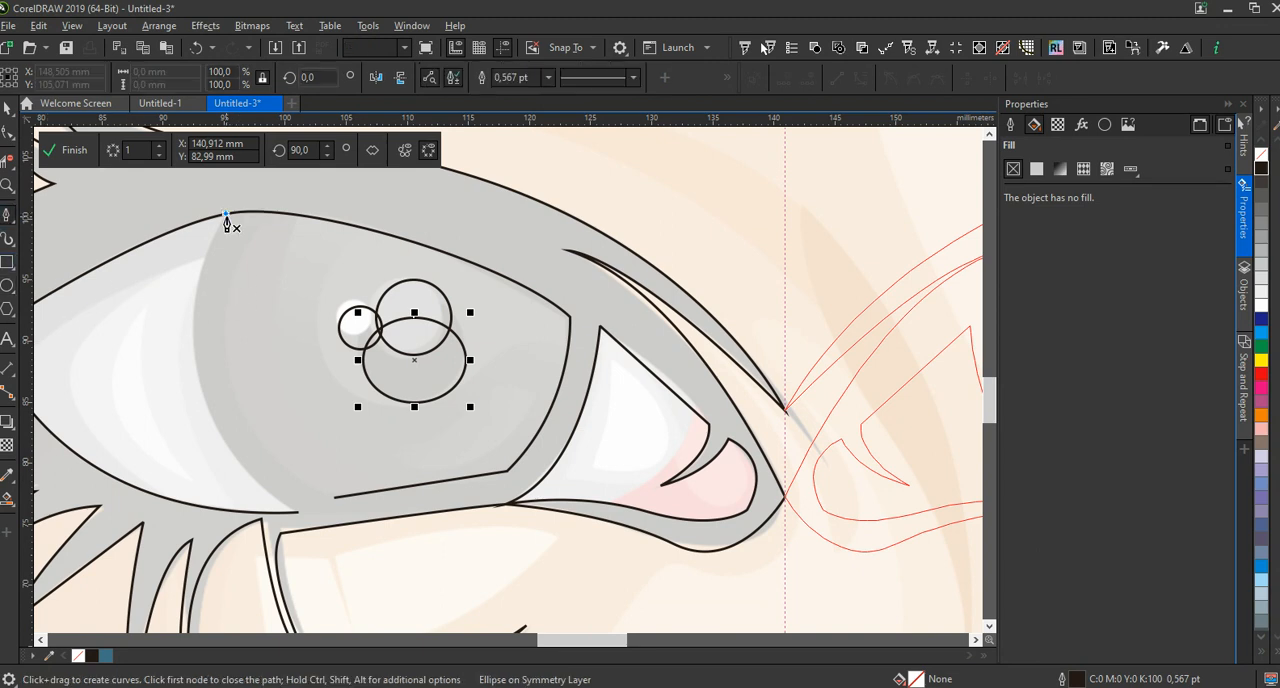
scroll(240, 434, "down", 2)
left_click_drag(268, 468, 352, 517)
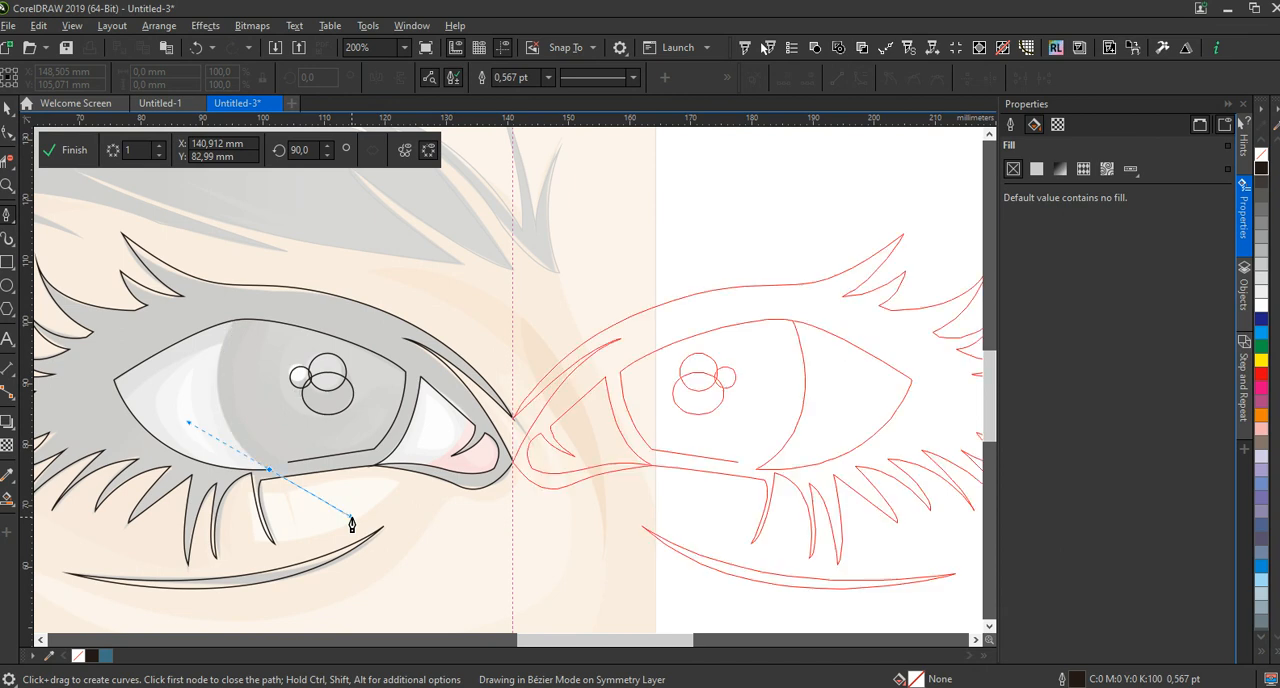
scroll(283, 492, "up", 2)
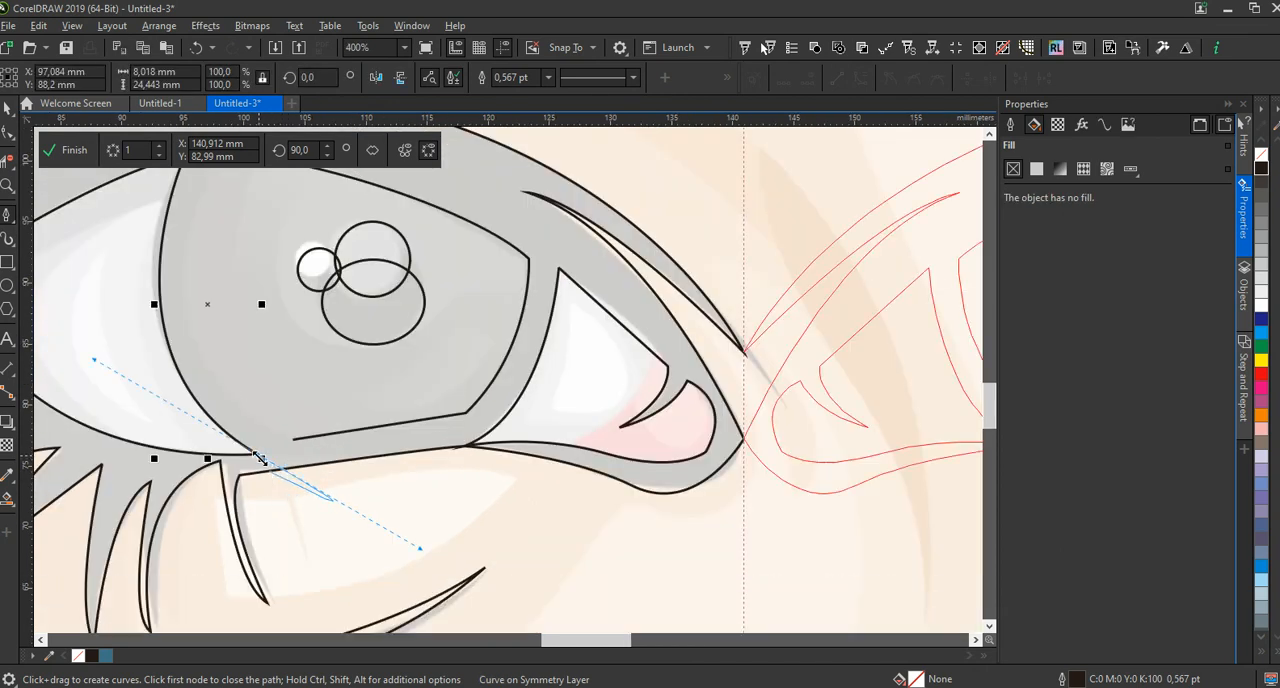
left_click(258, 457, "alt")
left_click(293, 440)
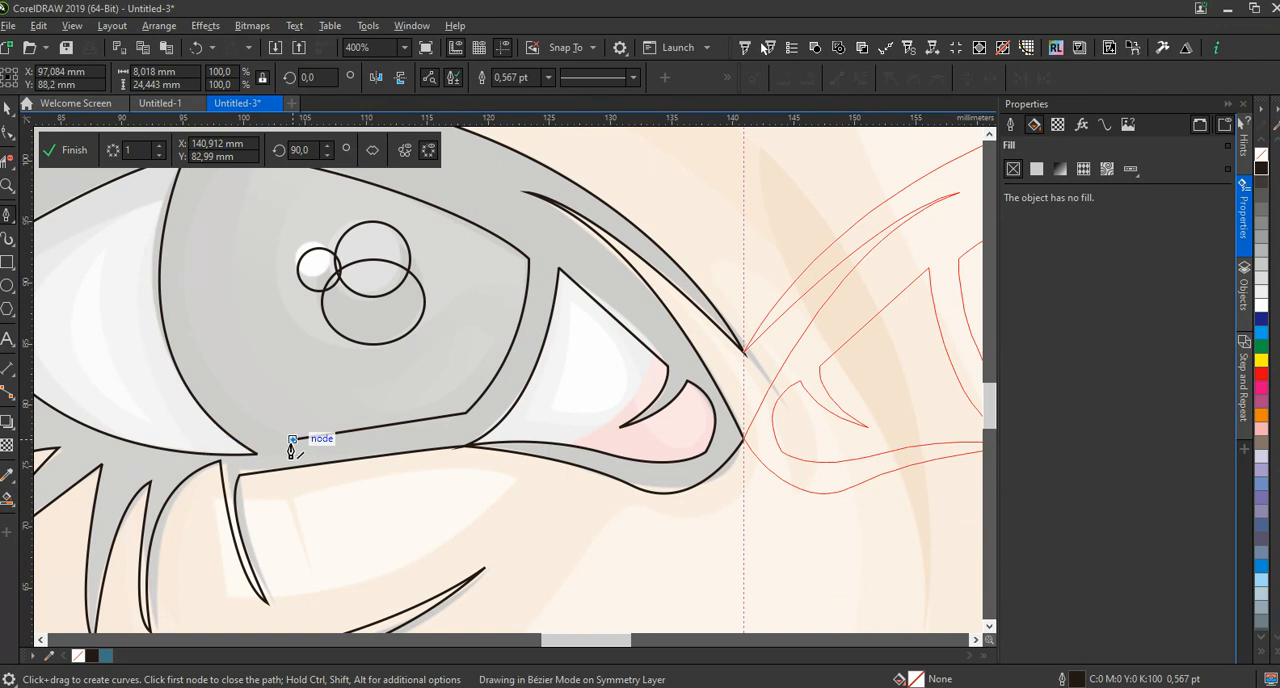
key("space")
Trace the upper shadow edge across the outer eye white to the iris as an open curve about 17 mm wide and 9 mm high
scroll(300, 400, "down", 2)
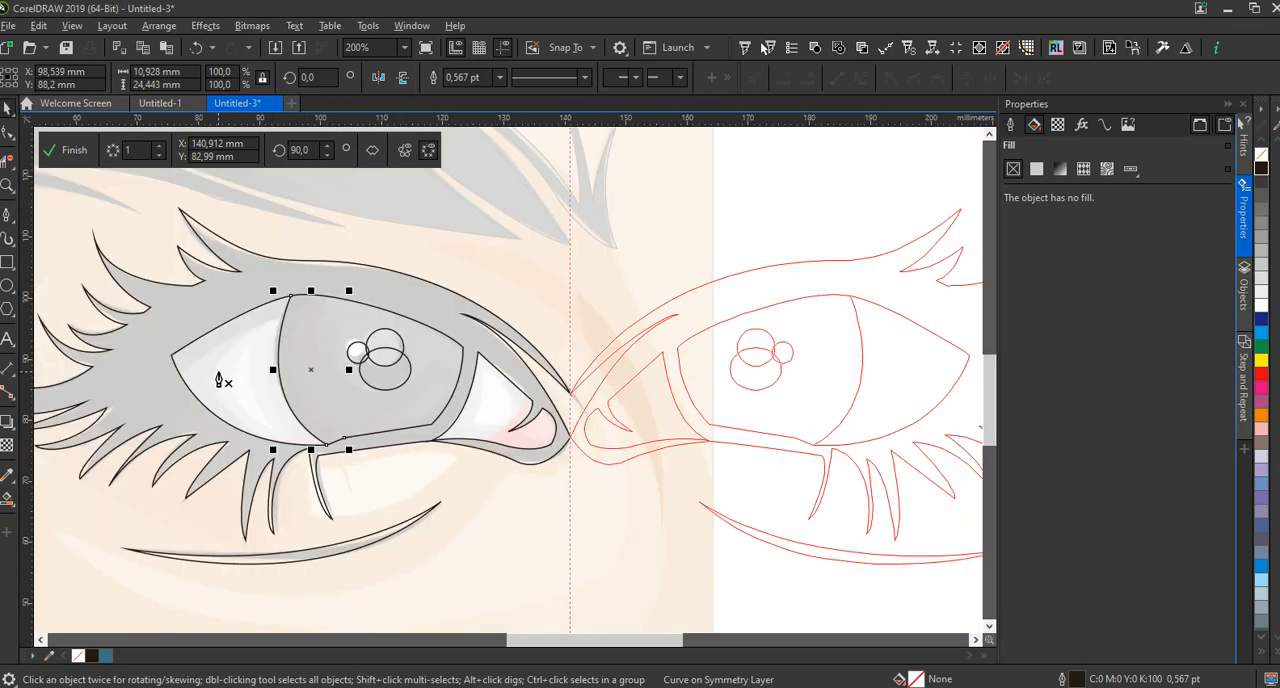
key("space")
left_click(178, 372)
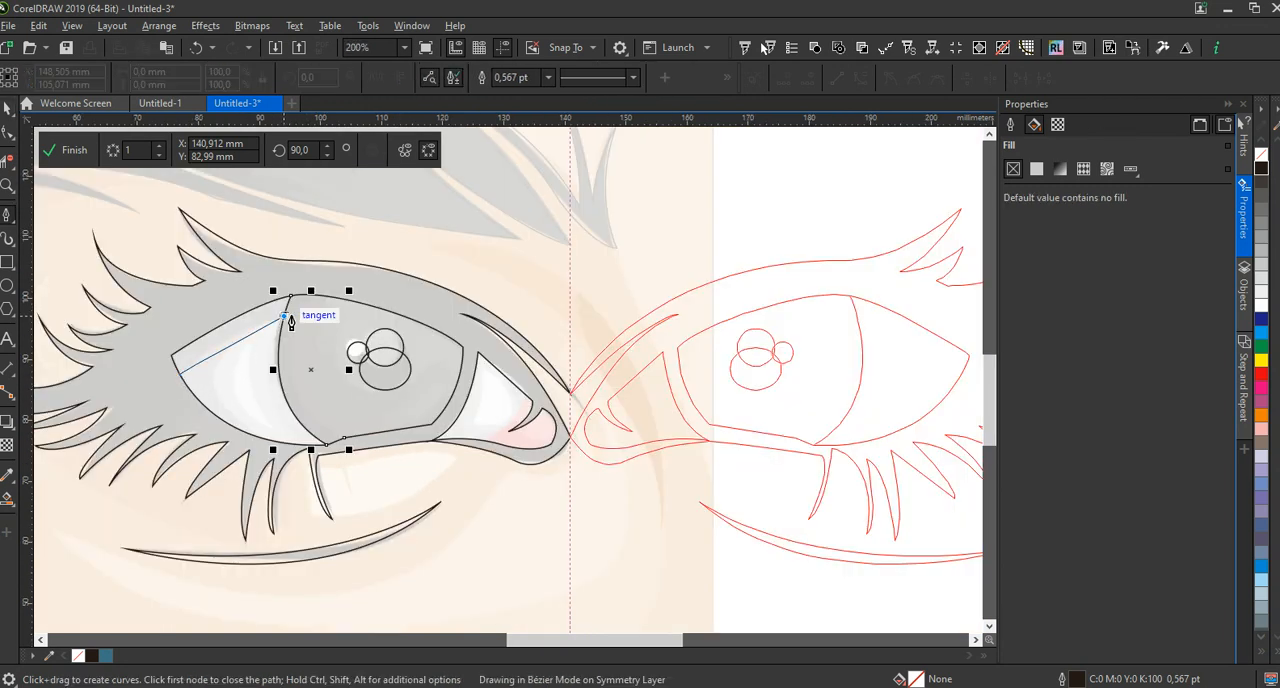
left_click_drag(285, 316, 320, 307)
key("space")
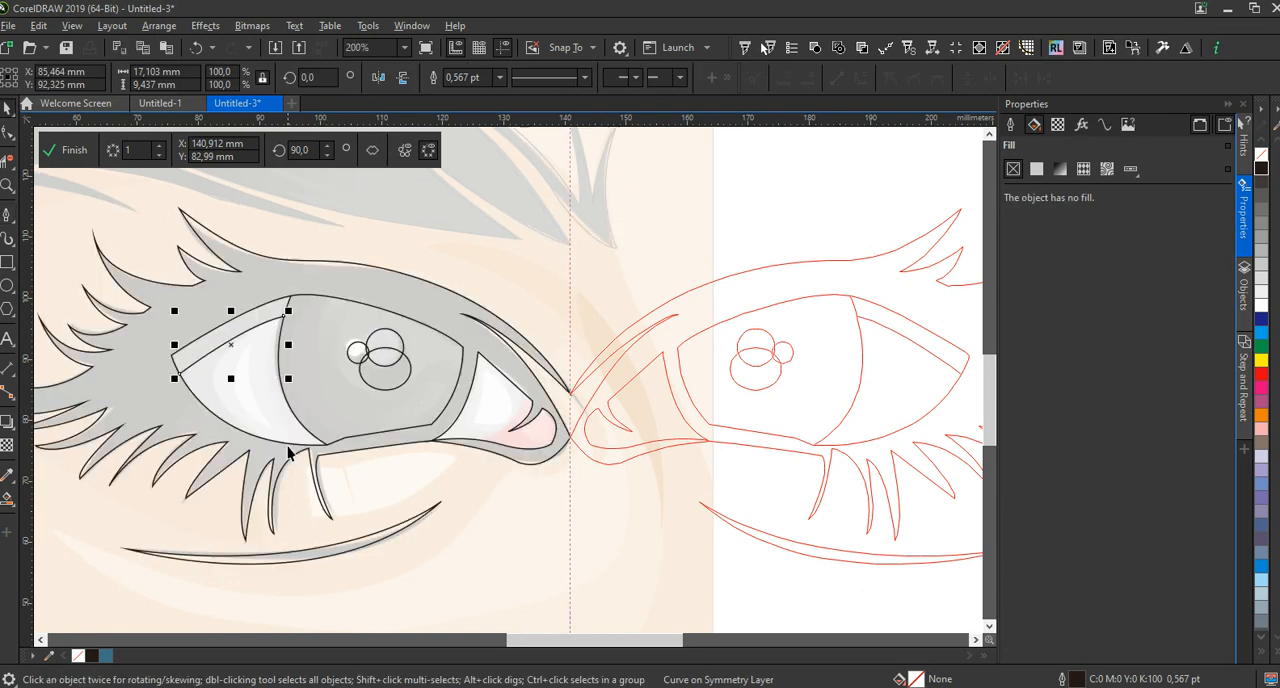
Trace the first curved shading line in the outer eye white from the lower lid to the iris edge, about 11.5 by 19.5 mm
key("space")
left_click(252, 435)
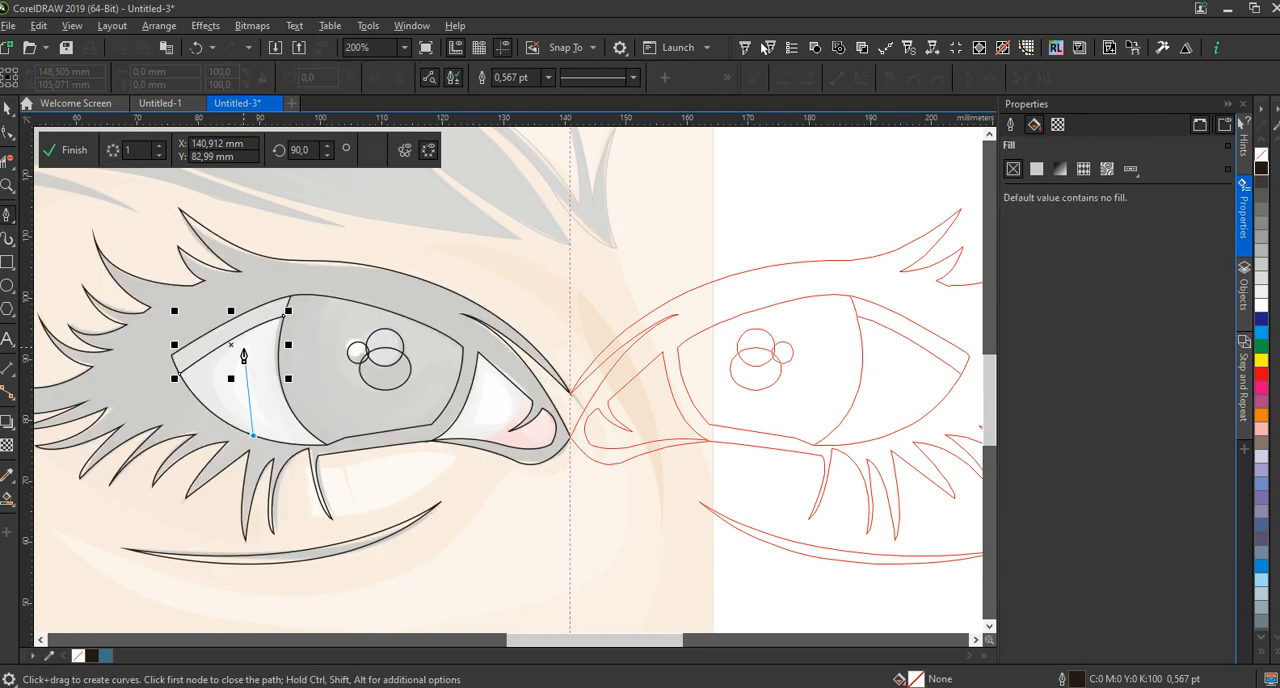
left_click_drag(287, 313, 421, 271)
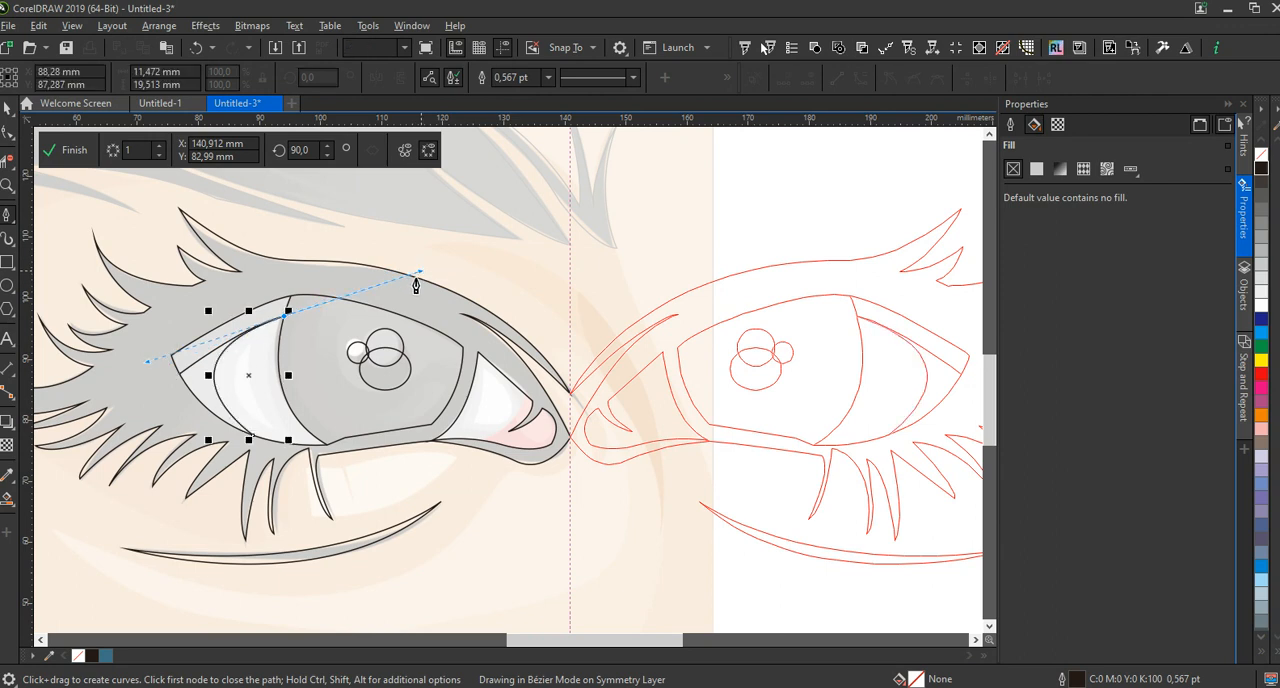
key("space")
key("space")
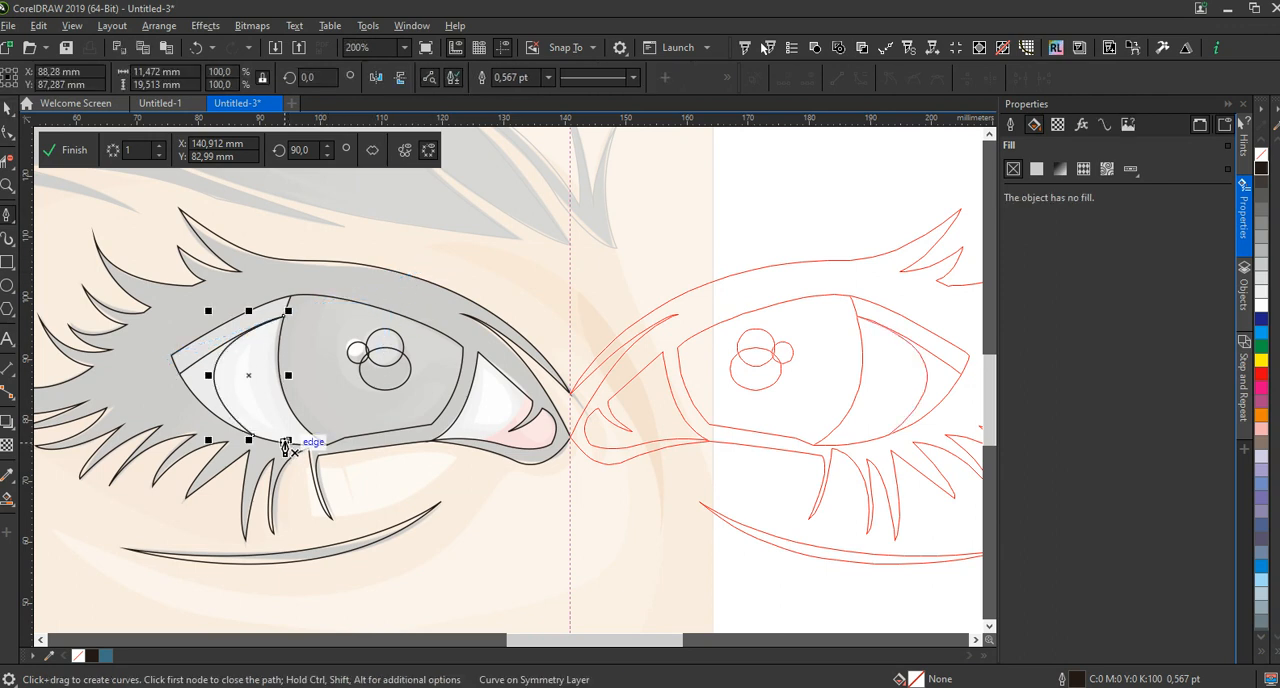
Trace a second, narrower shading curve closer to the iris in the outer eye white, about 9 mm wide and 21 mm high
left_click(285, 442)
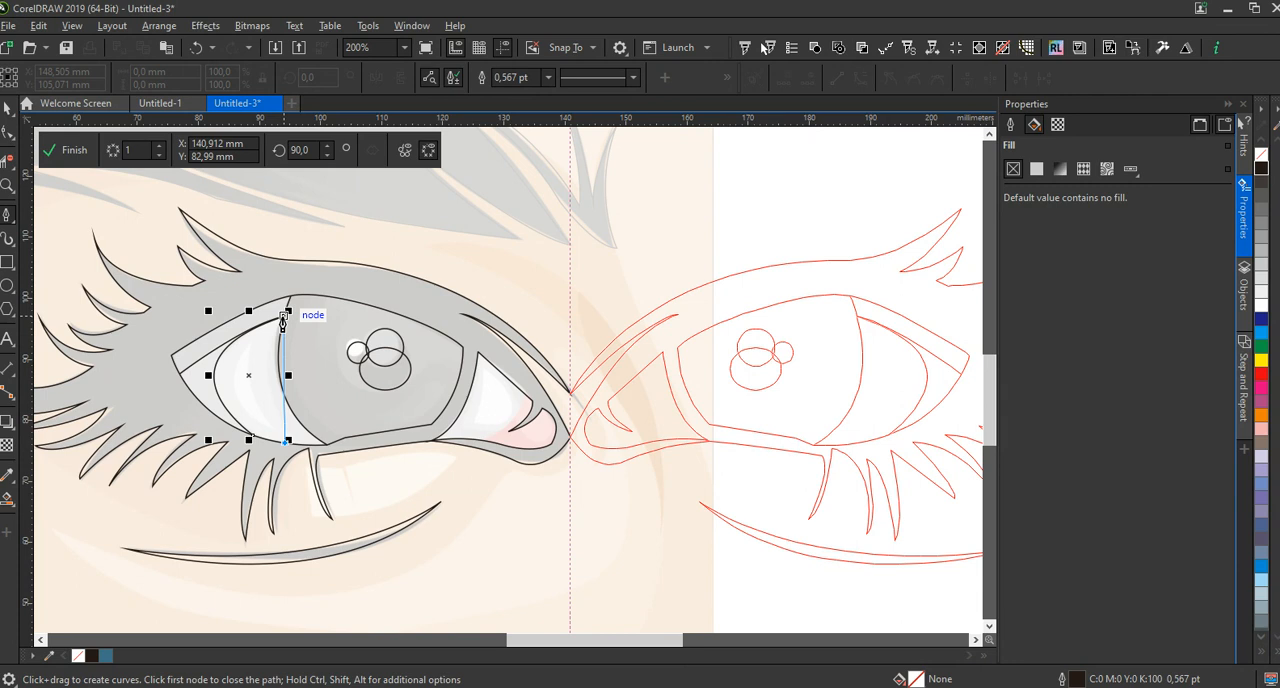
left_click_drag(286, 313, 403, 250)
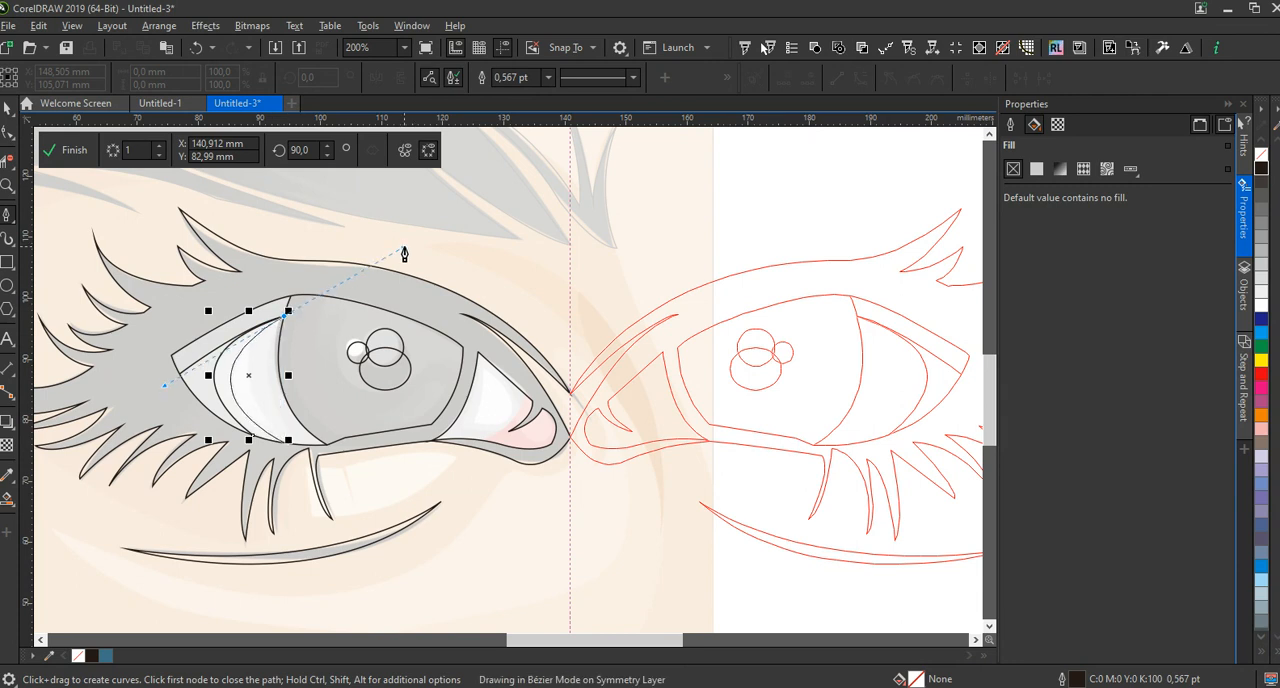
key("space")
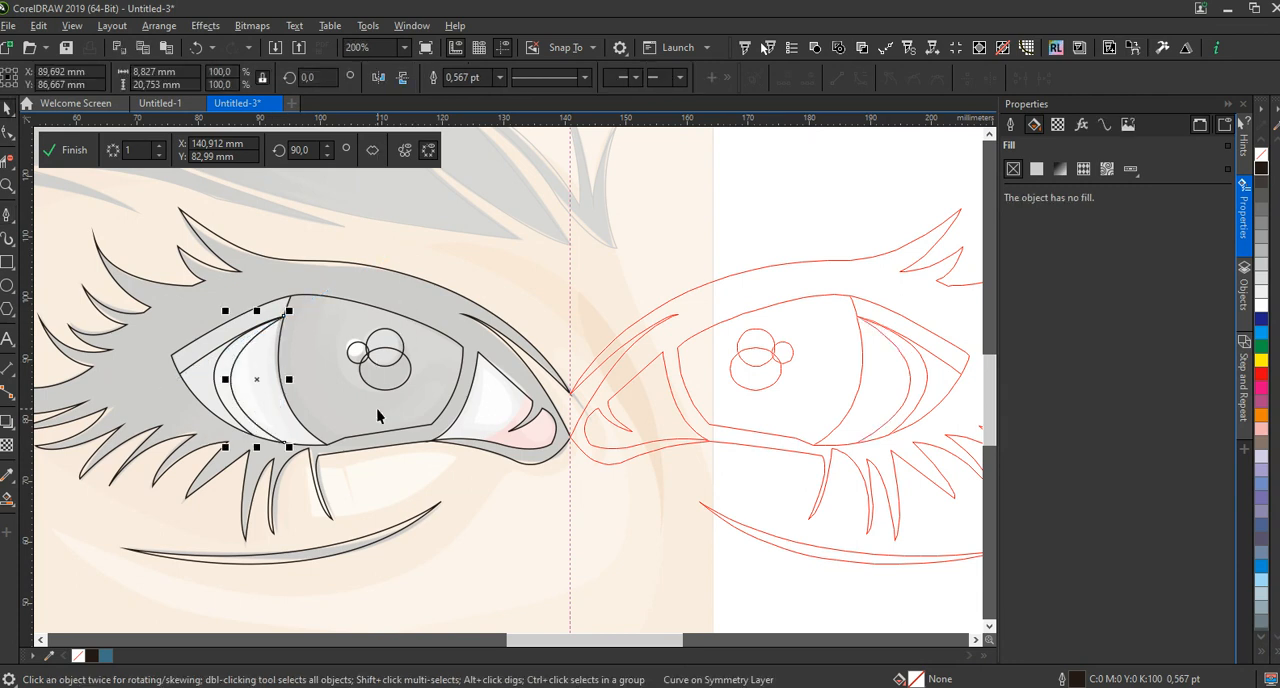
Trace the bright area of the inner eye white as a closed shape about 7 mm wide and 8.5 mm high
key("space")
left_click(485, 371)
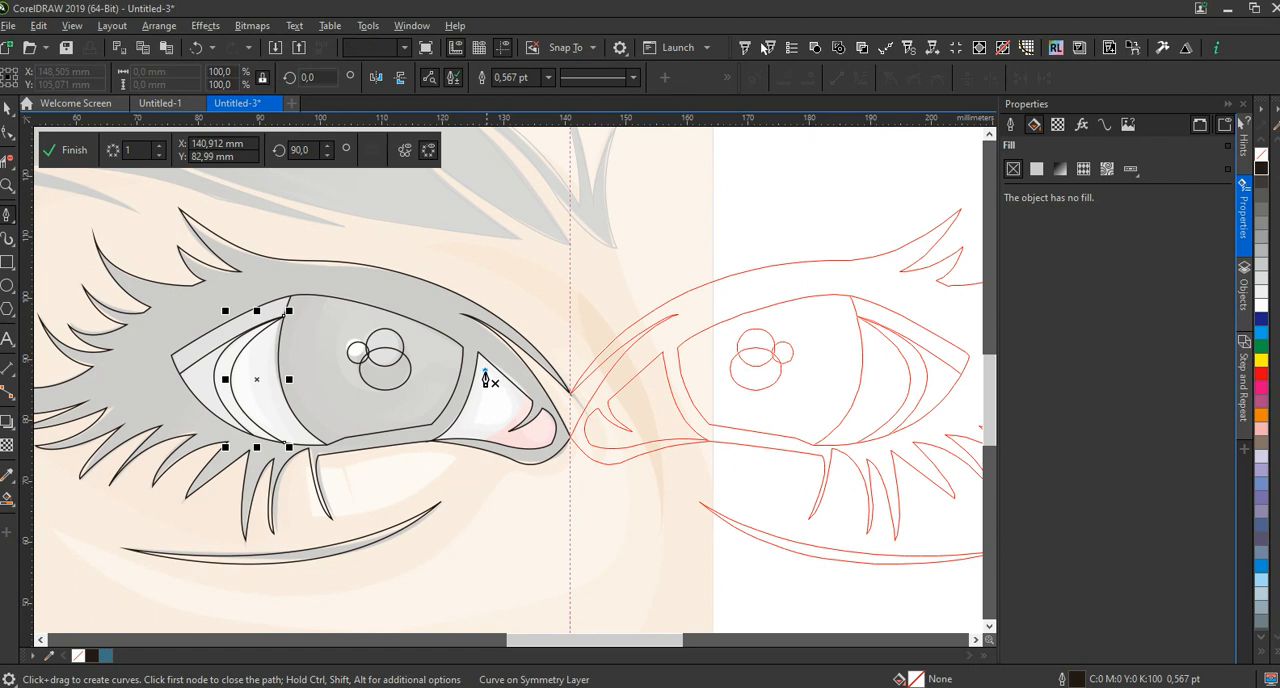
left_click(518, 406)
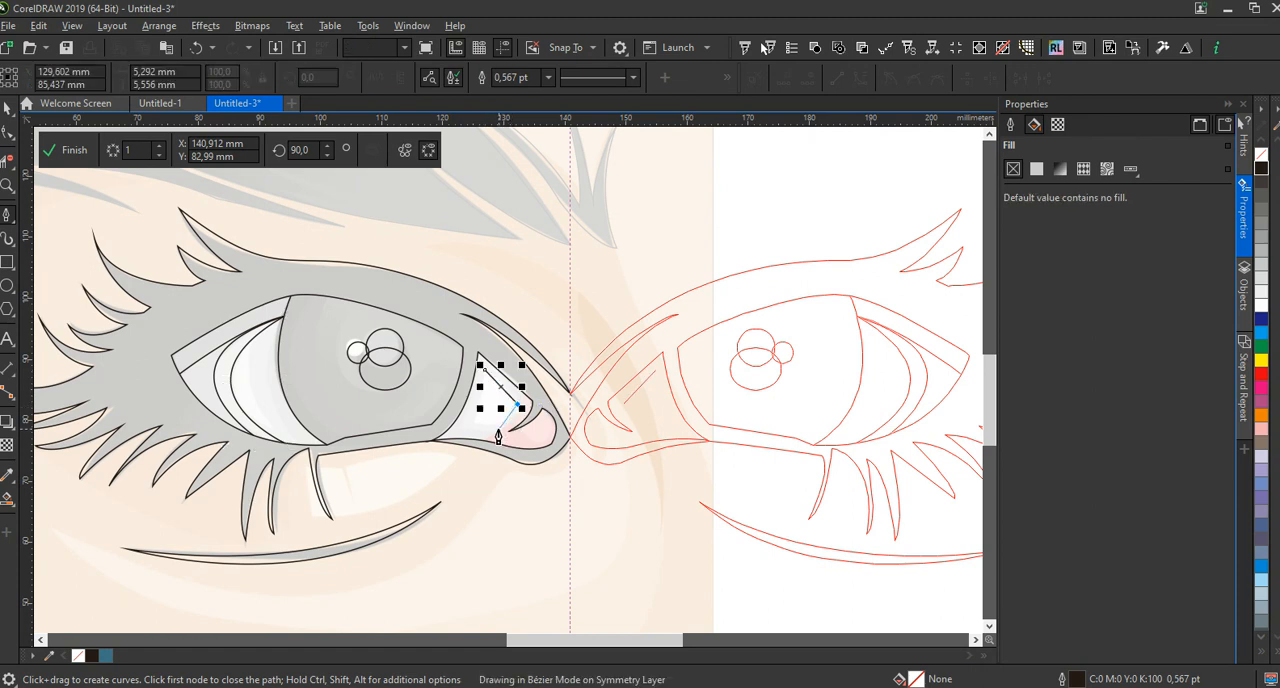
left_click_drag(475, 421, 432, 412)
key("Escape")
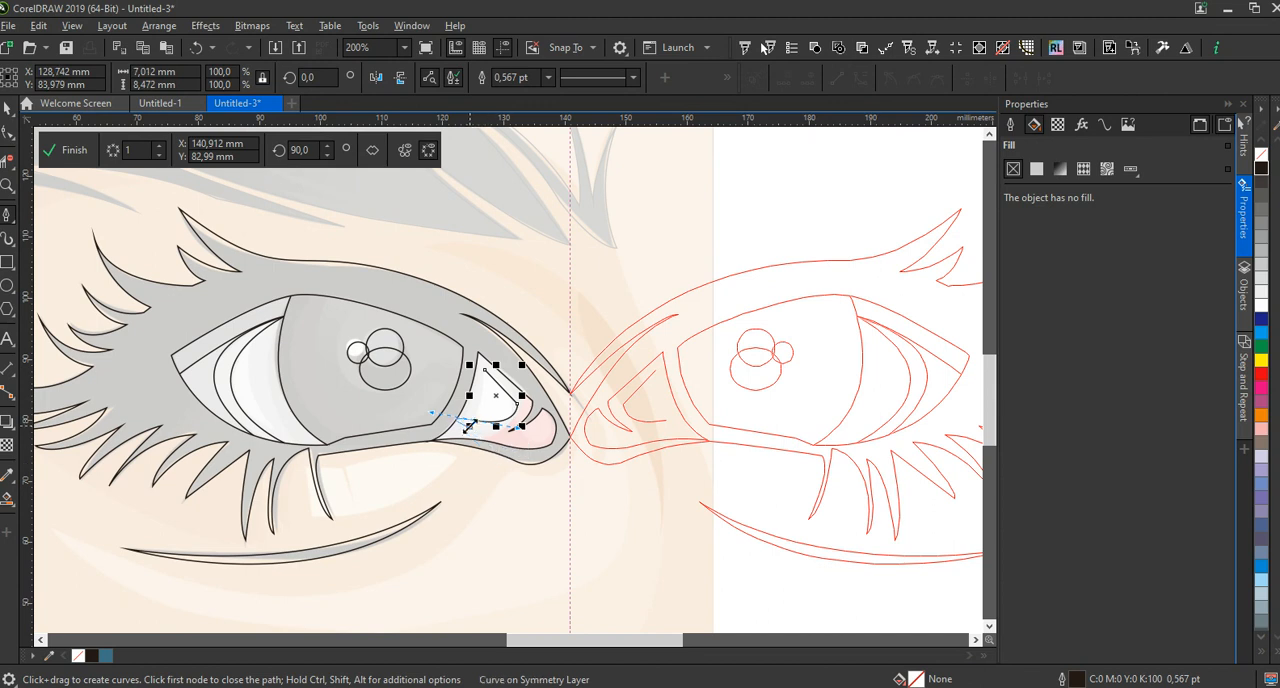
left_click(474, 421, "alt")
left_click(485, 370)
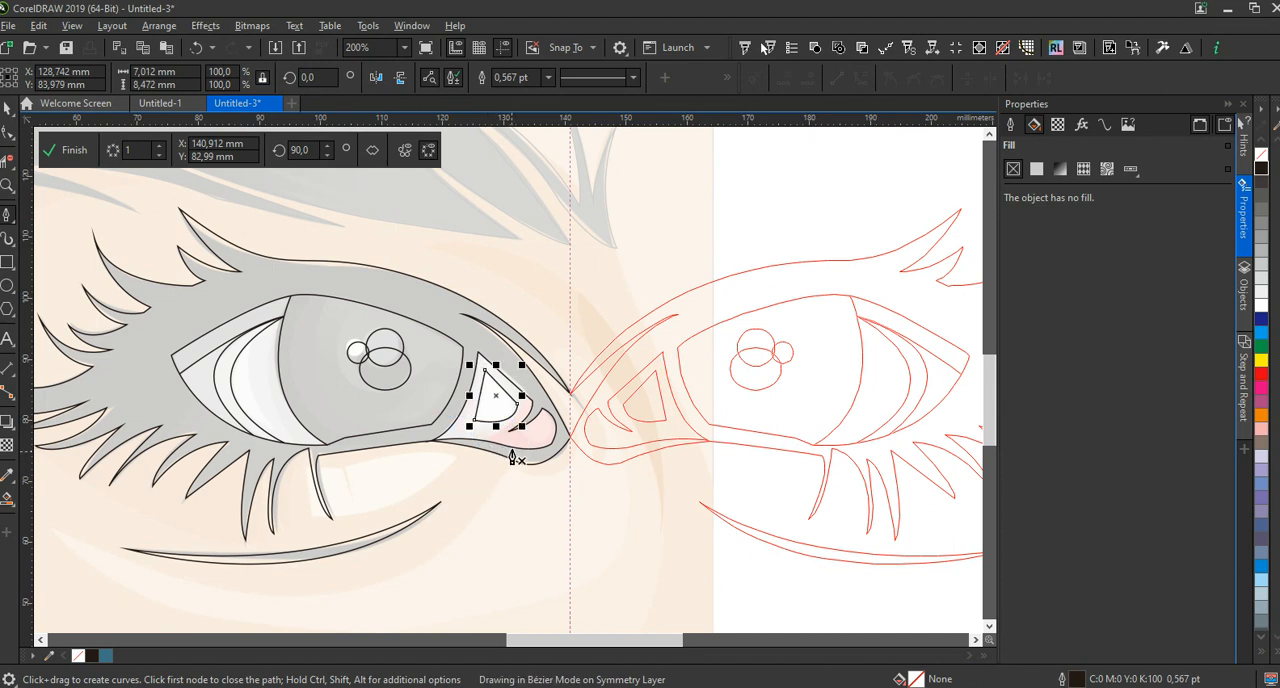
Trace the curved edge beside the bright area at the eye's inner corner as an open curve about 6.5 by 7.5 mm
left_click(486, 441)
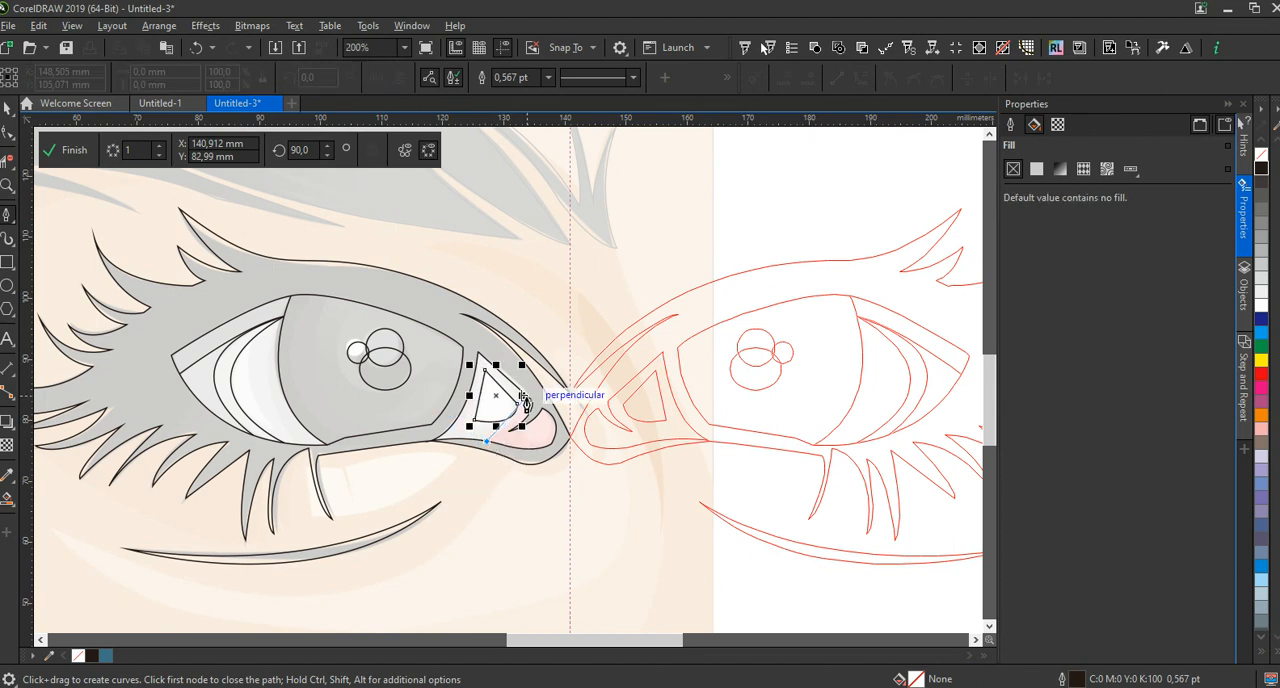
left_click(522, 397)
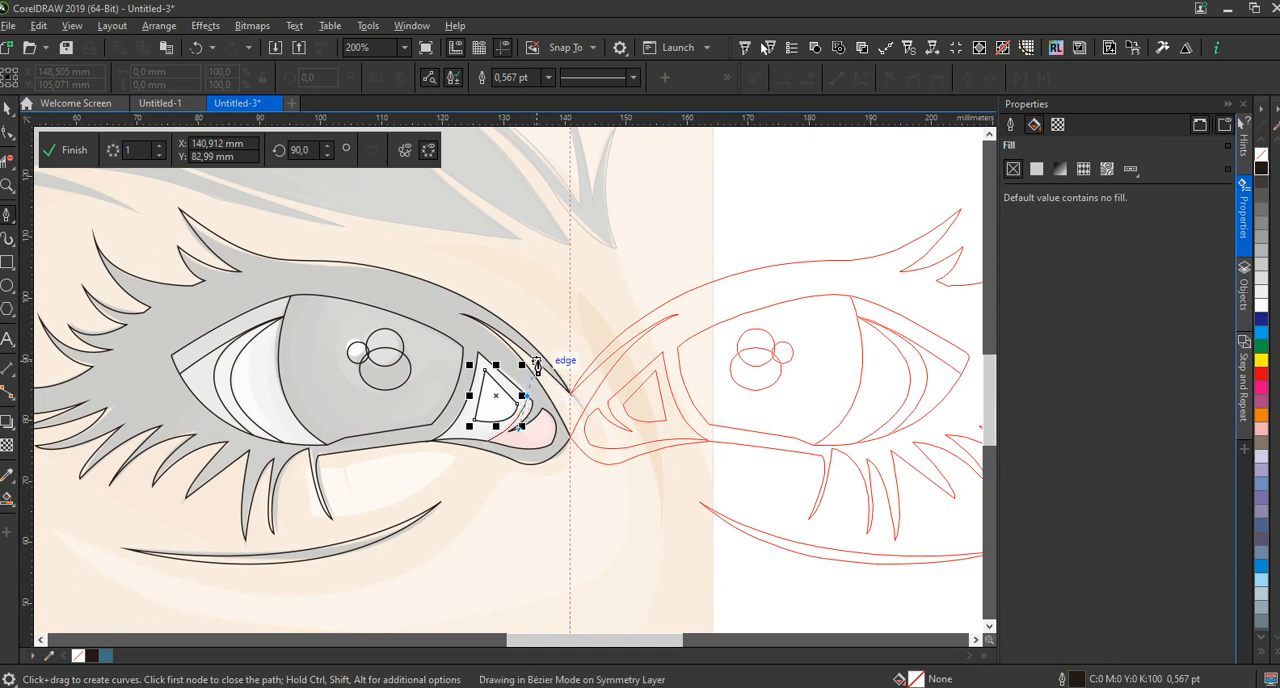
key("space")
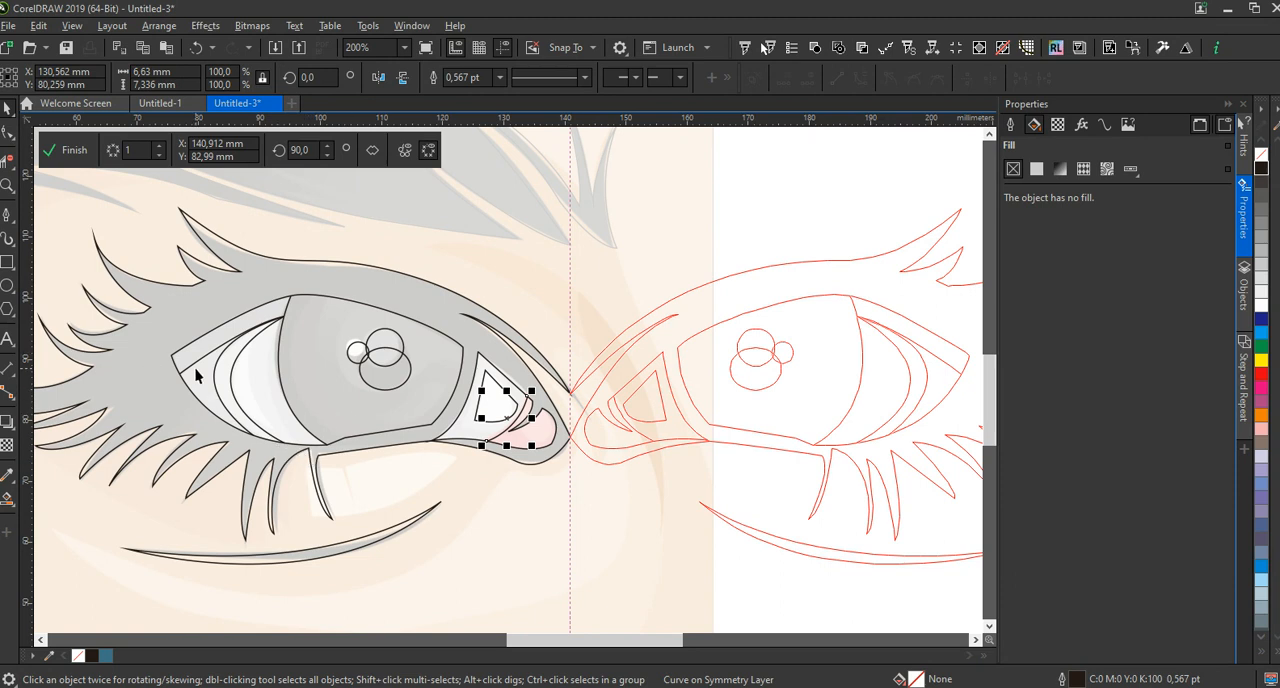
Trace an inner shading curve in the outer eye white from the existing shading line to the lower lid, about 6 by 16.5 mm
key("space")
left_click(248, 343)
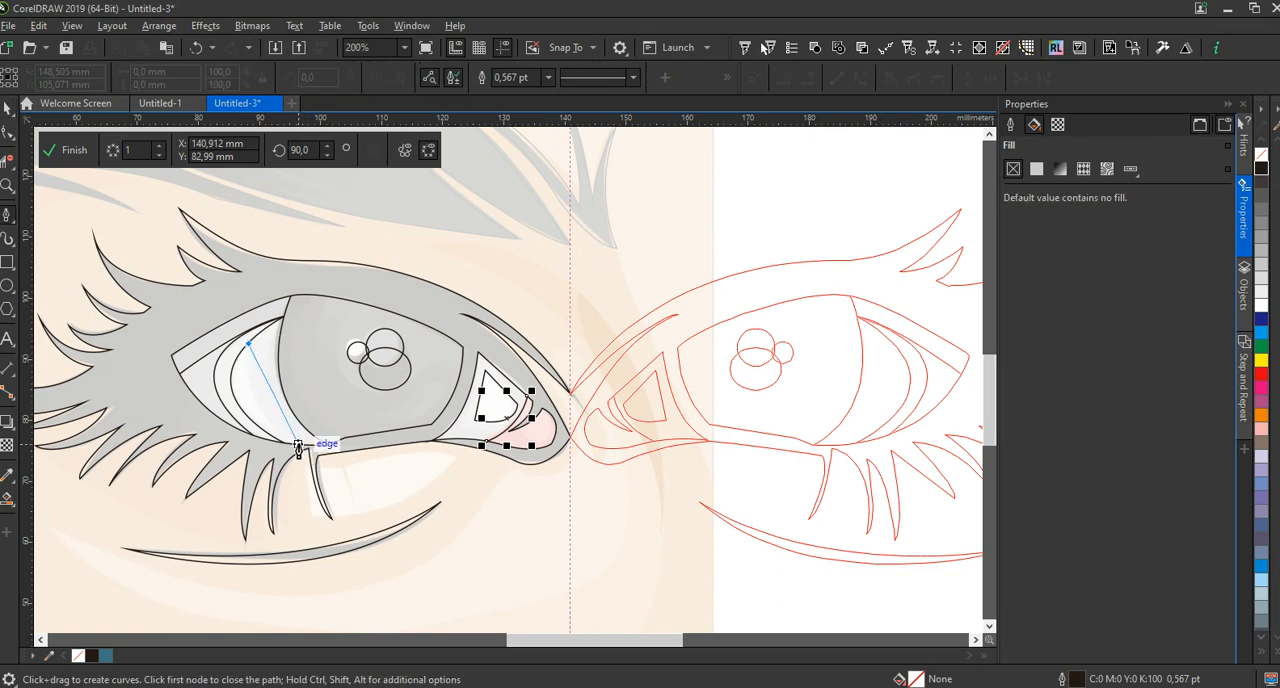
left_click_drag(284, 443, 326, 472)
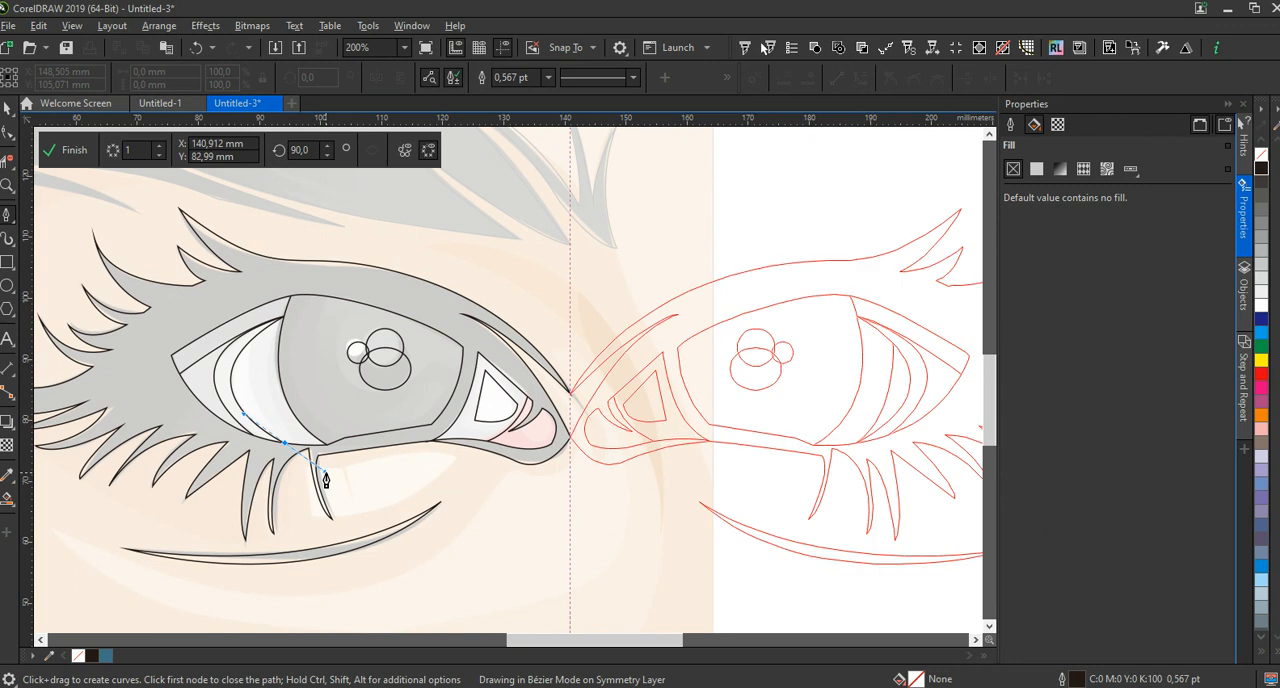
key("Escape")
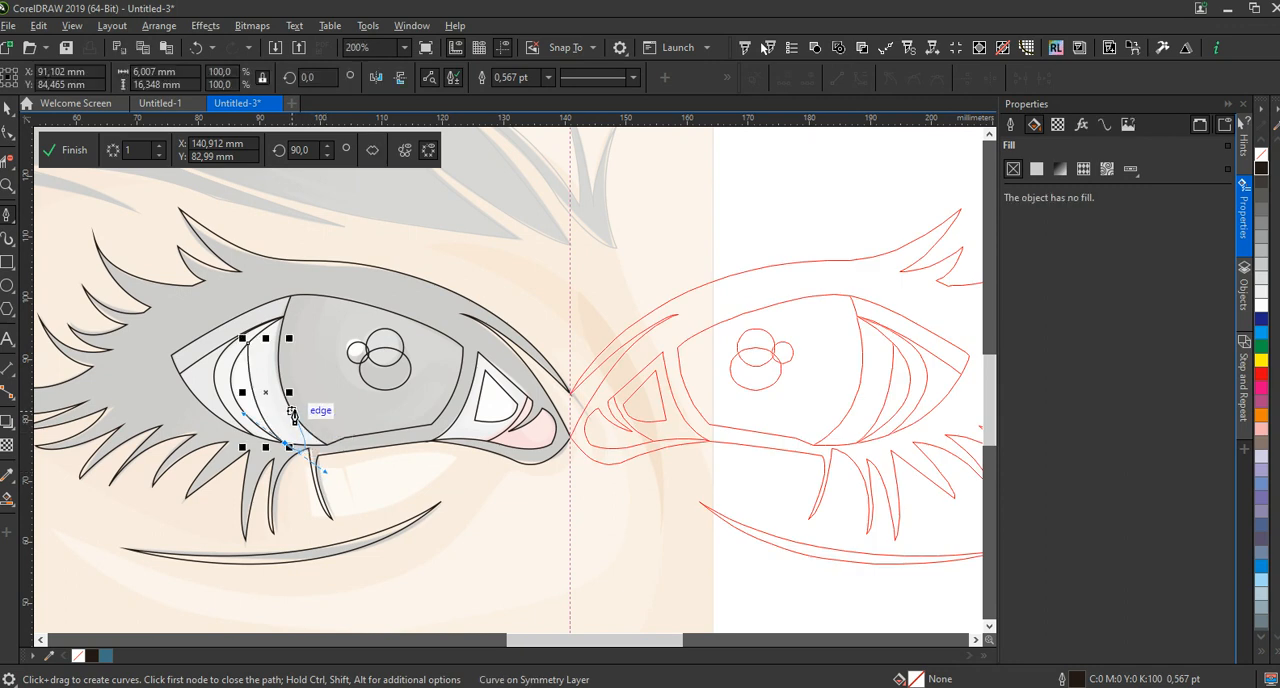
key("space")
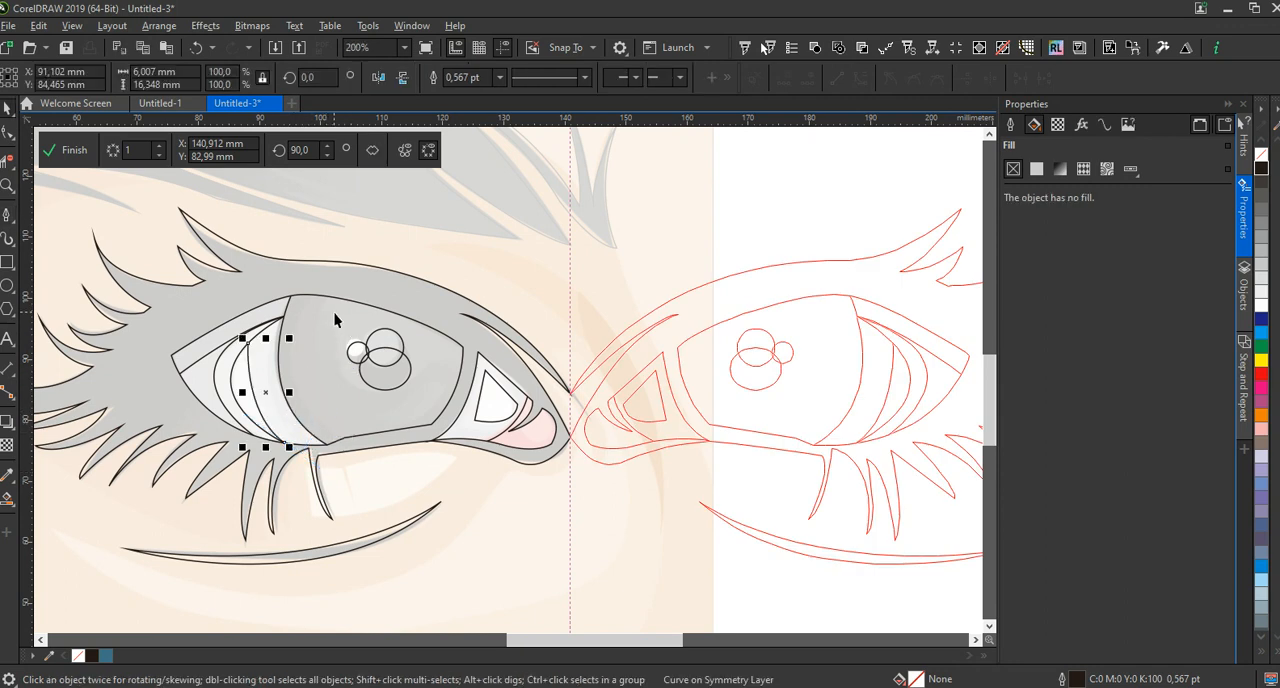
Trace the inner iris contour from the upper lid around the lower iris to its inner edge, about 24 by 21 mm
key("space")
left_click(326, 296)
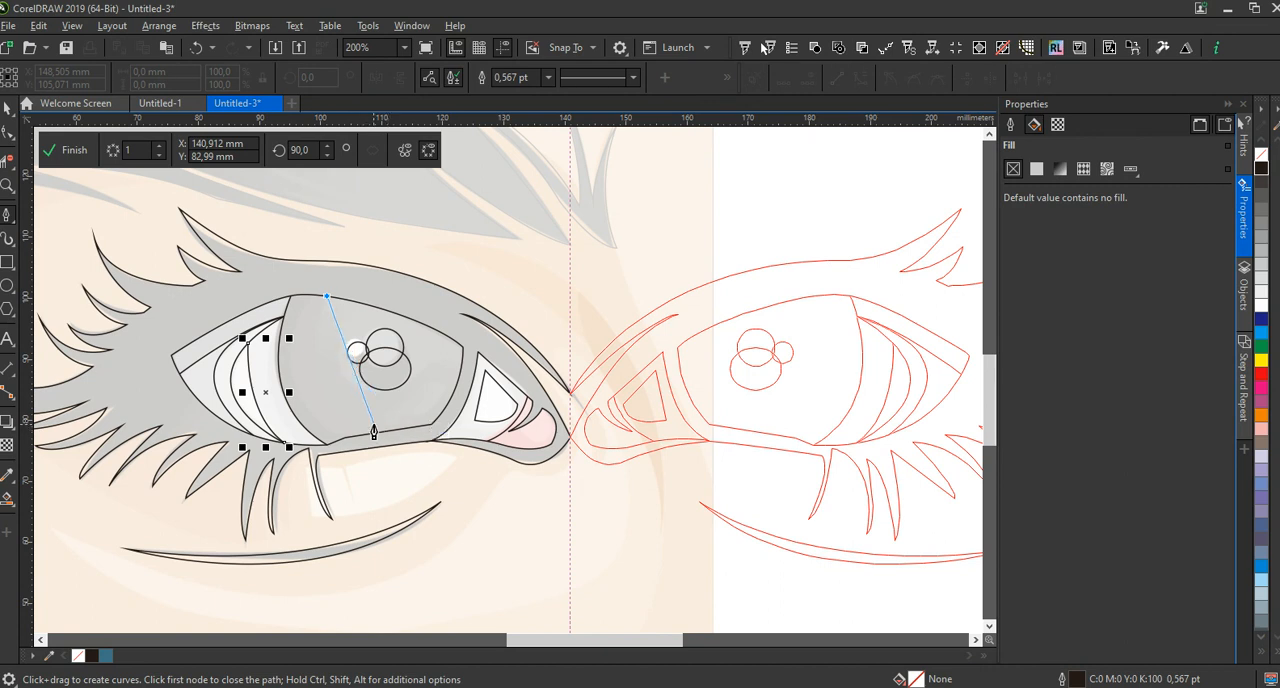
left_click_drag(373, 428, 465, 470)
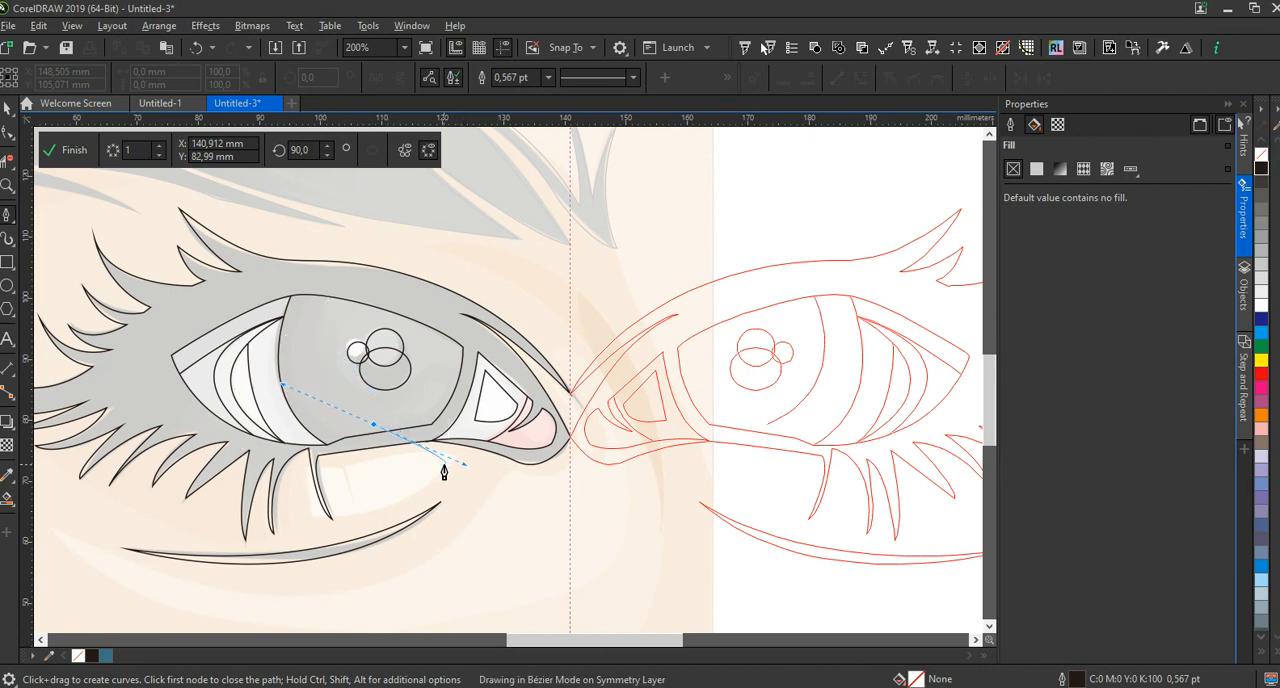
left_click(373, 428)
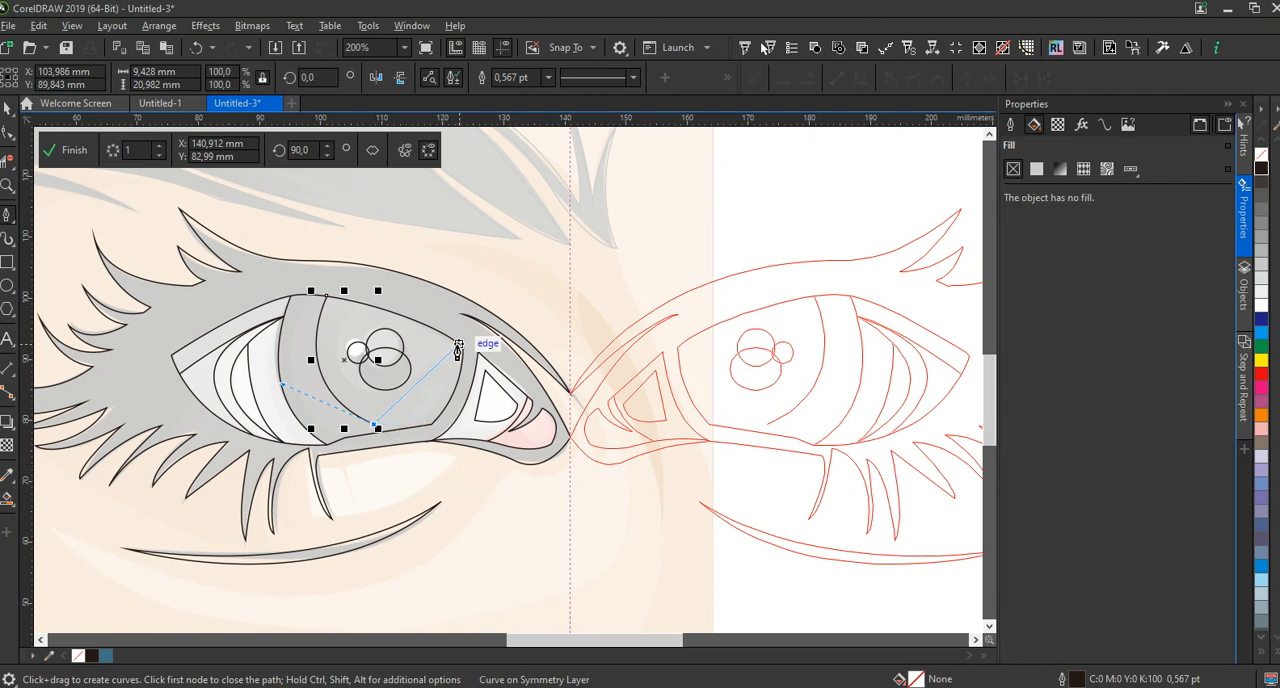
left_click_drag(459, 346, 480, 260)
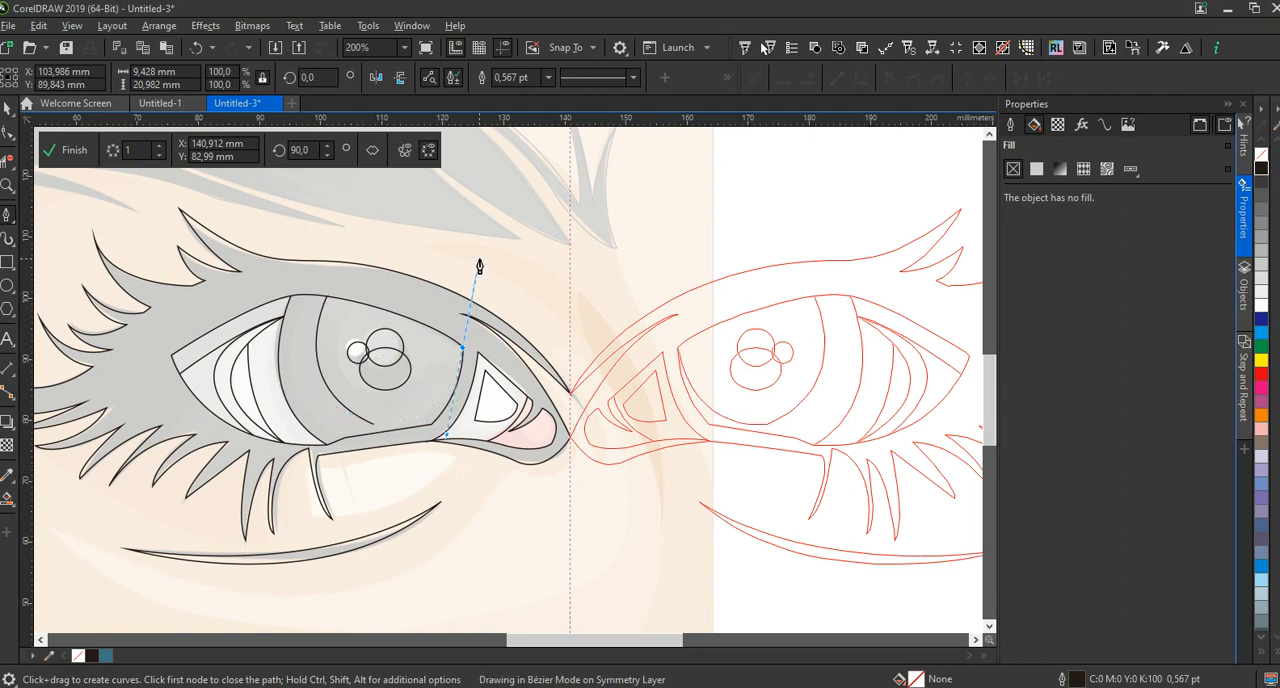
Trace a curved shading line near the iris's outer edge from lower lid to upper lid, about 7.5 by 23.5 mm
left_click(345, 444)
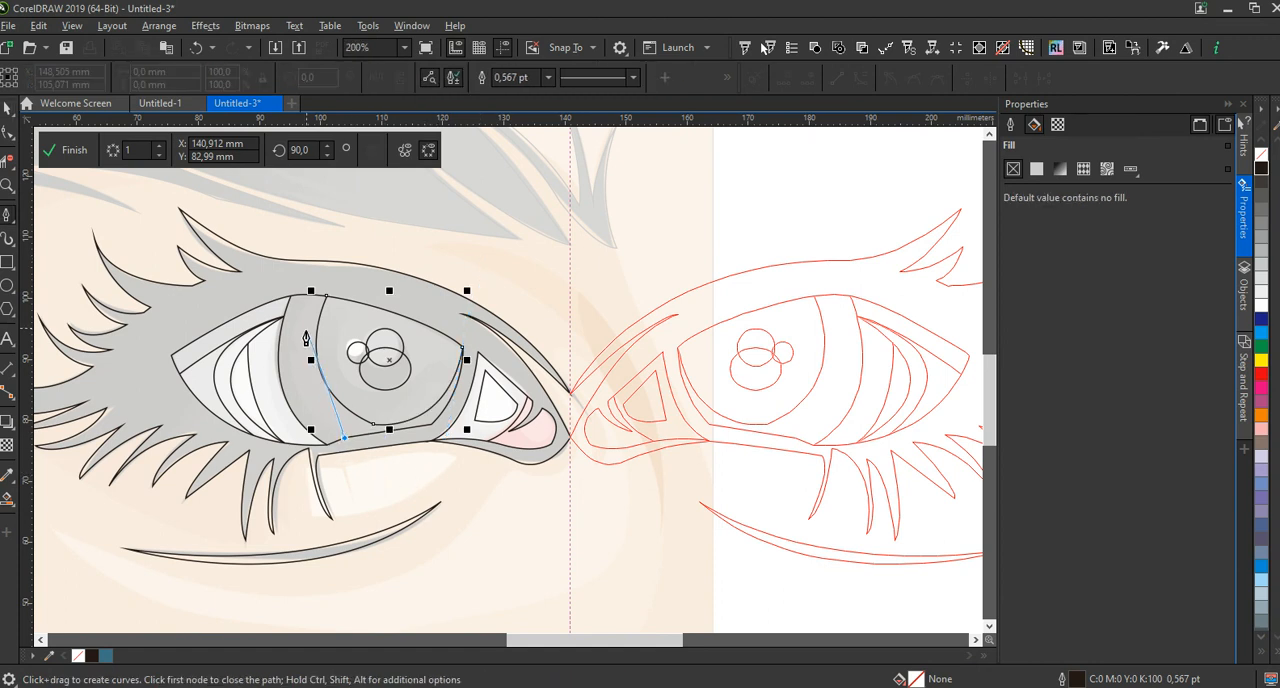
left_click_drag(312, 290, 351, 206)
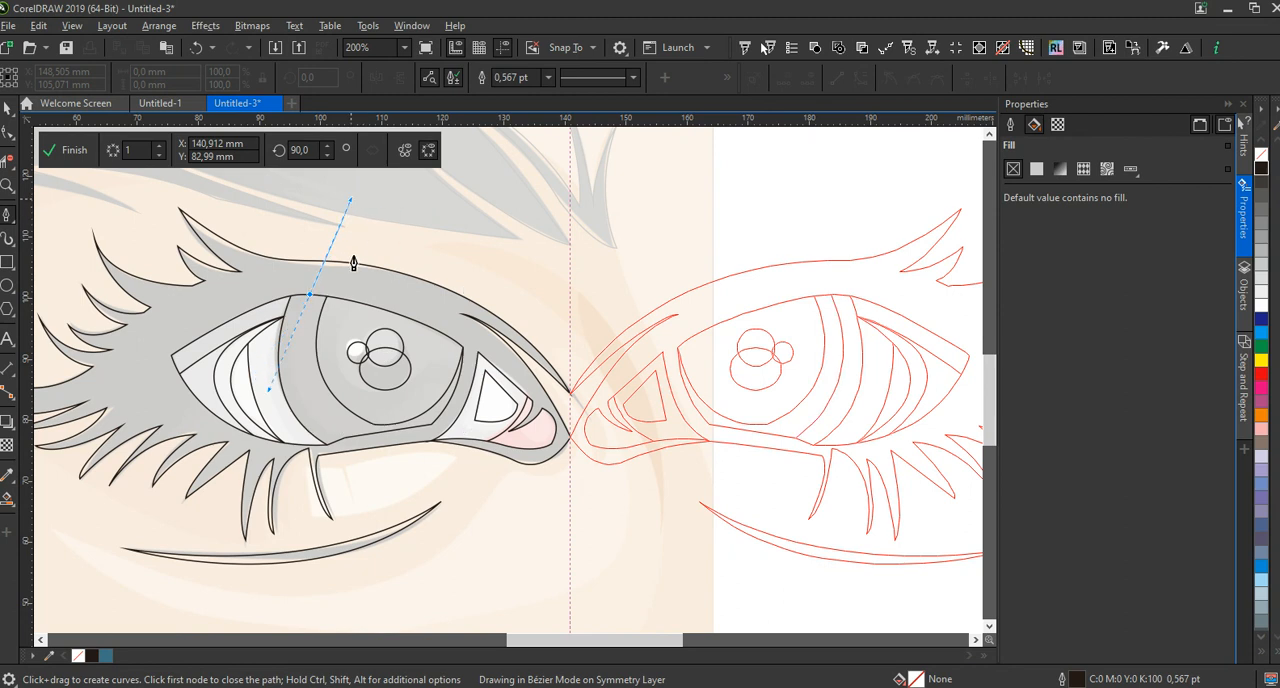
key("space")
Finish editing the eye's symmetry group
scroll(491, 463, "down", 2)
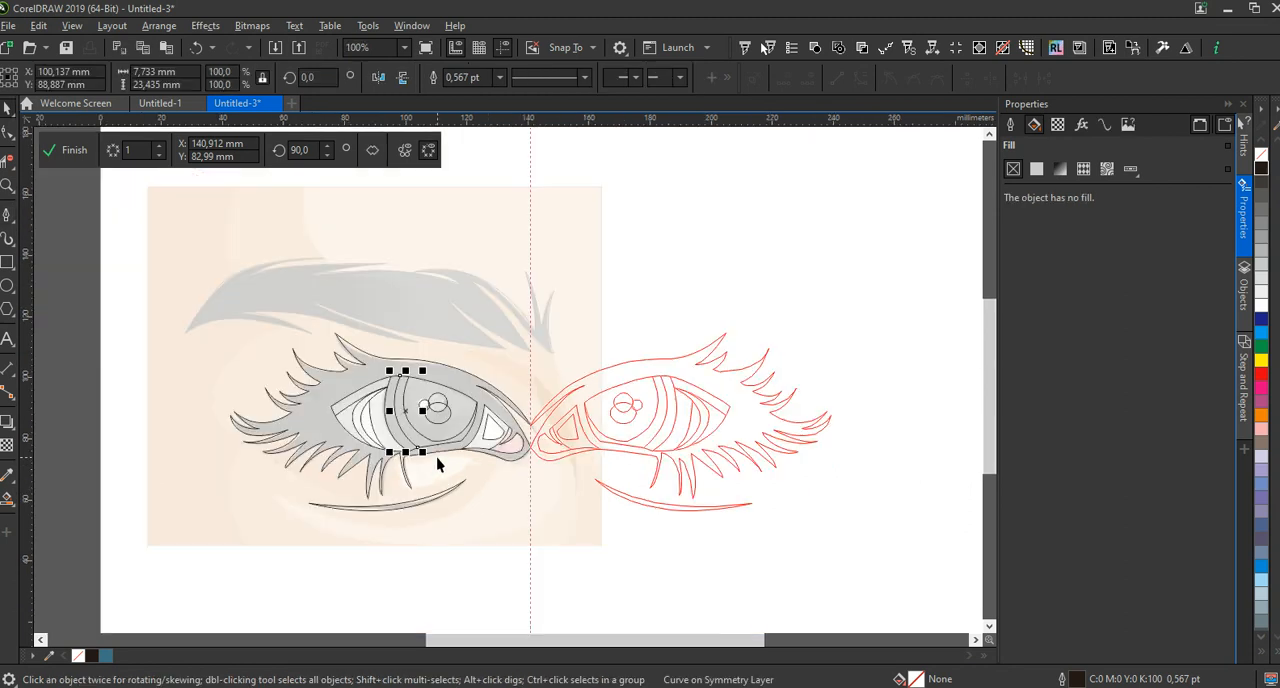
scroll(441, 450, "down", 2)
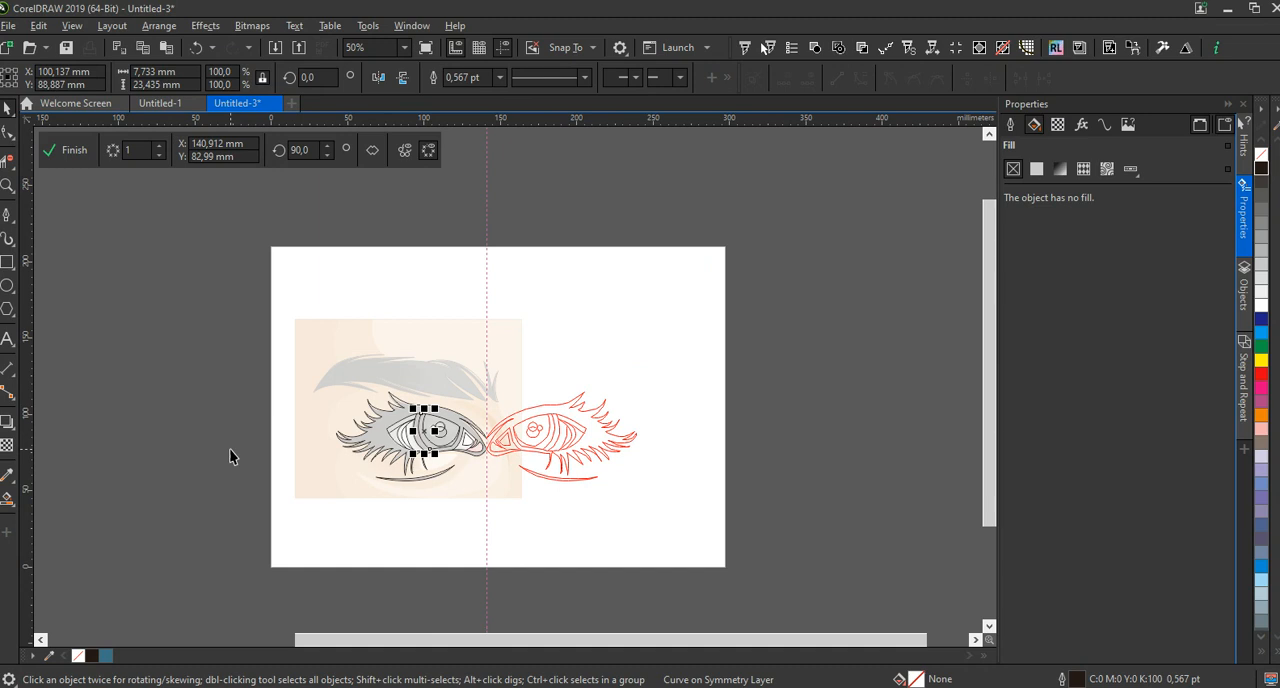
left_click(303, 520)
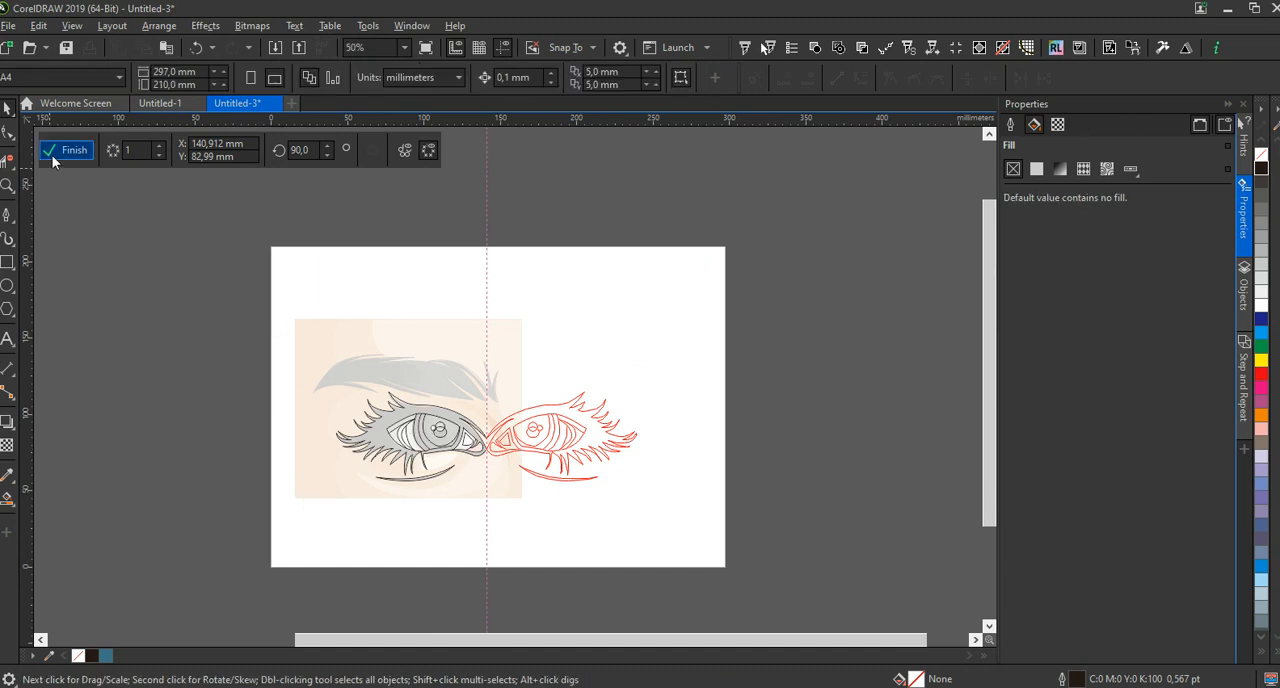
left_click(52, 155)
left_click(320, 558)
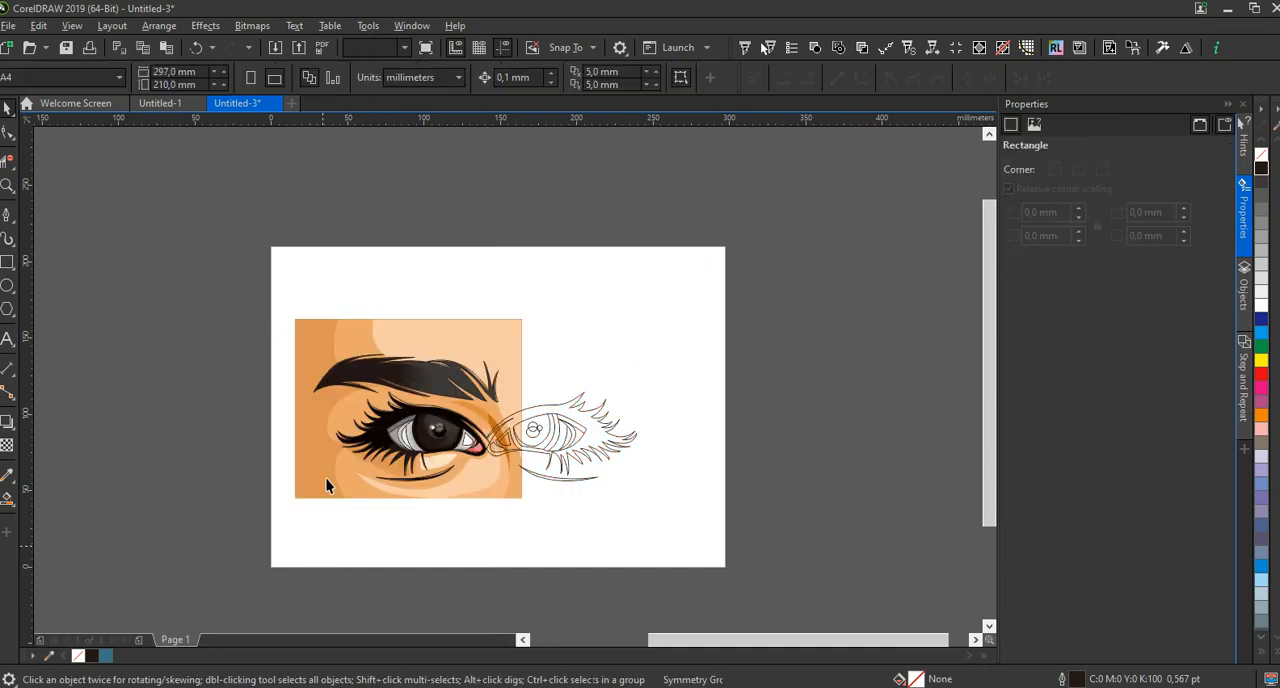
Move the reference image off the line art to beyond the page's upper-left corner
left_click(363, 335)
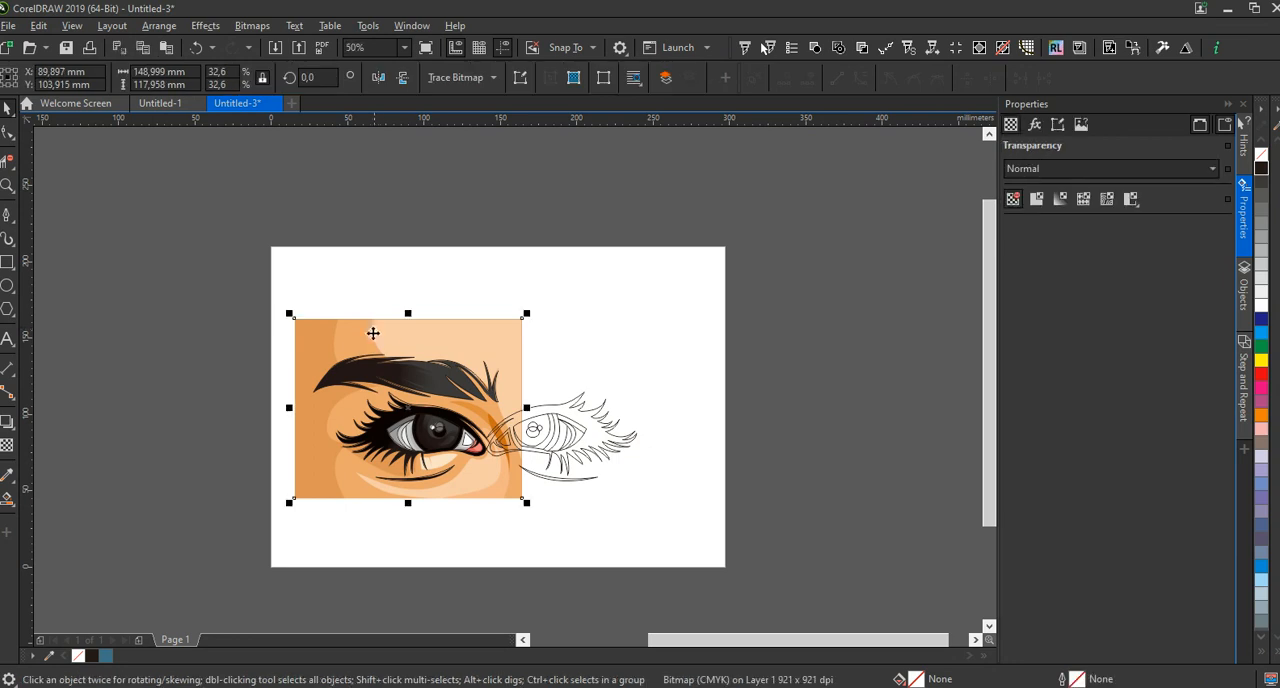
mouse_move(384, 340)
left_mouse_down()
mouse_move(257, 243)
mouse_move(212, 155)
left_mouse_up()
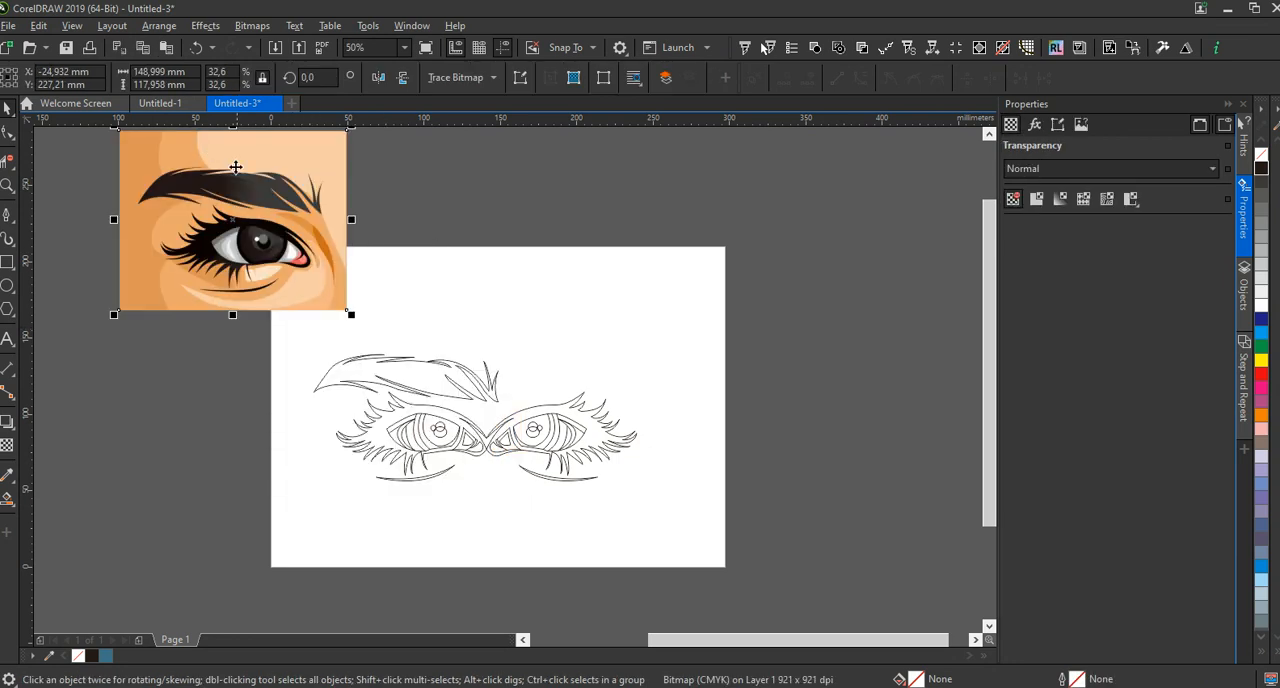
left_click(483, 522)
Break the symmetry link of the mirrored pair of eyes
scroll(508, 511, "up", 1)
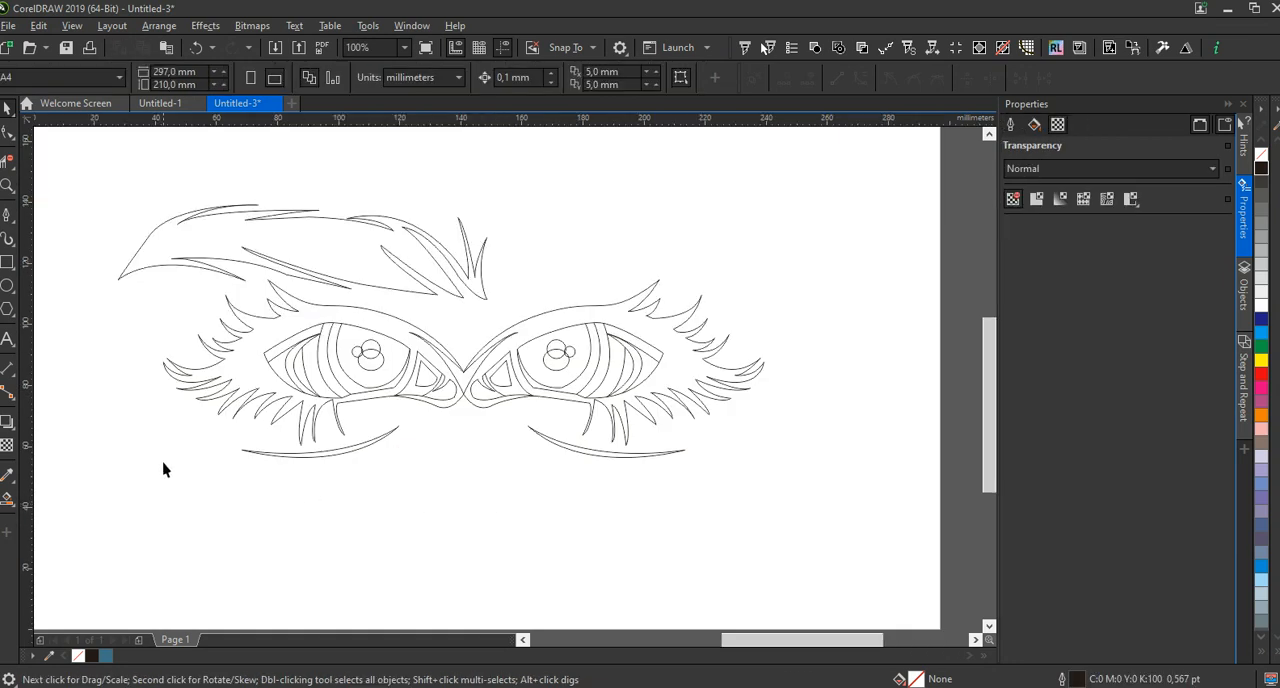
left_click_drag(826, 284, 828, 277)
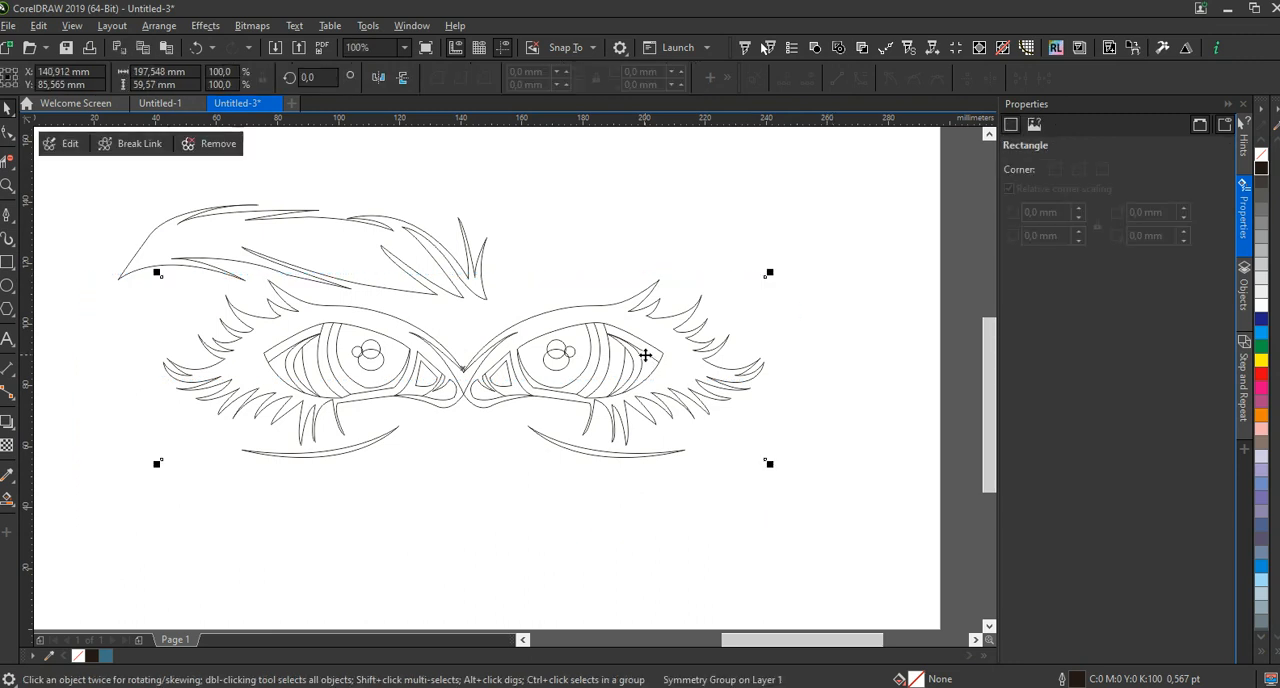
left_click(133, 145)
left_click(466, 466)
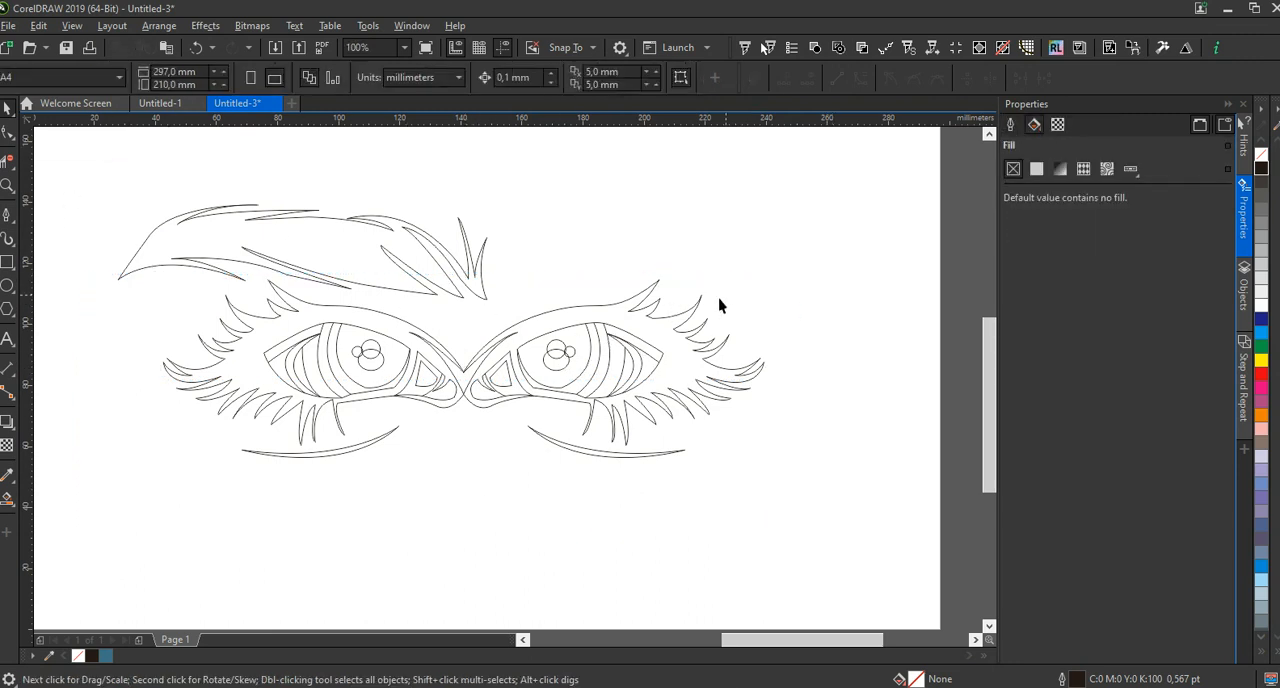
Ungroup the outlines of the two eyes into individual objects
left_click_drag(430, 495, 461, 494)
left_click(507, 376)
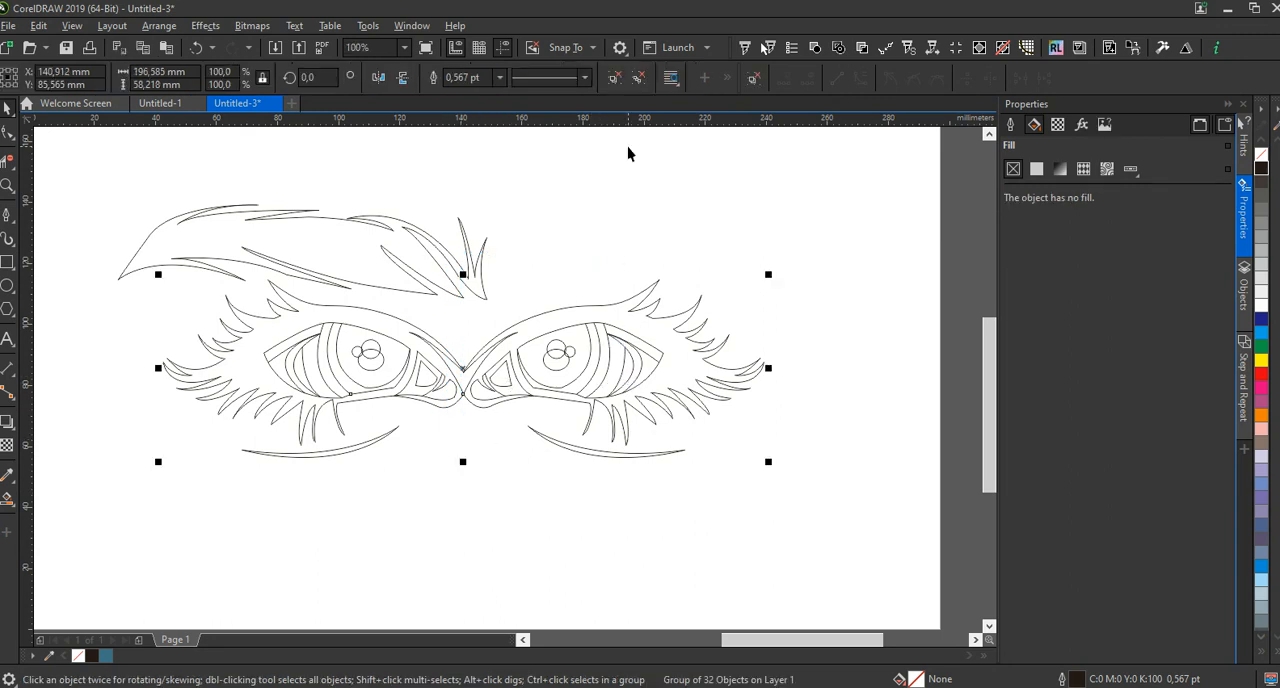
left_click(614, 78)
left_click(845, 327)
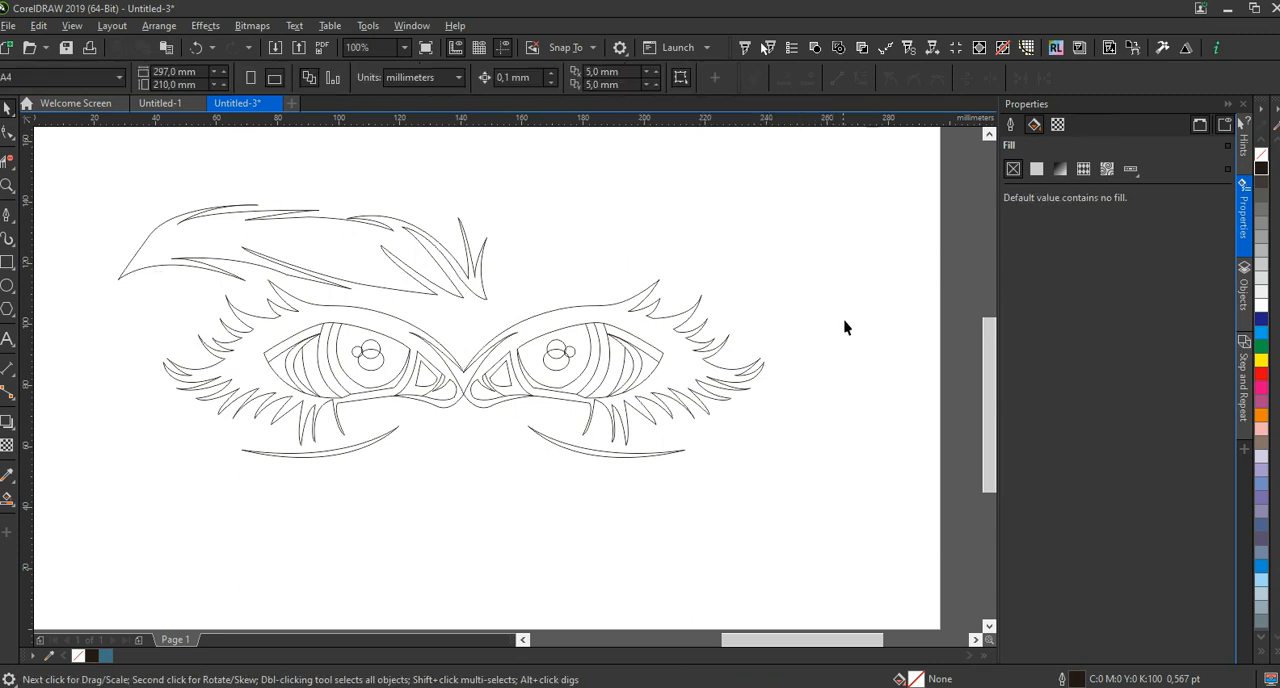
Move all outlines of the mirrored eye horizontally away from the original eye to open a gap for the nose bridge
left_click_drag(502, 535, 460, 539)
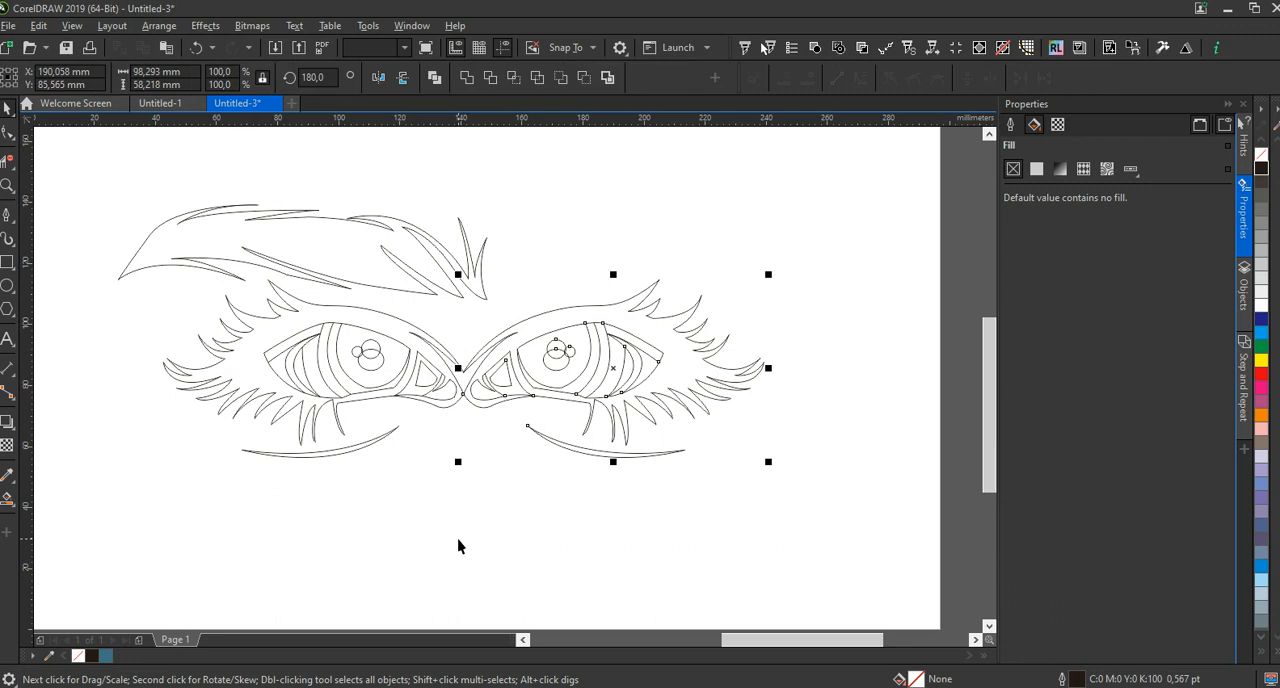
left_click_drag(532, 395, 571, 391)
key("Right")
key("Right")
key("Right")
key("Right")
key("Right")
key("Right")
key("Right")
key("Right")
key("Right")
key("Right")
key("Right")
key("Right")
key("Right")
key("Right")
key("Right")
key("Right")
key("Right")
key("Right")
key("Right")
key("Right")
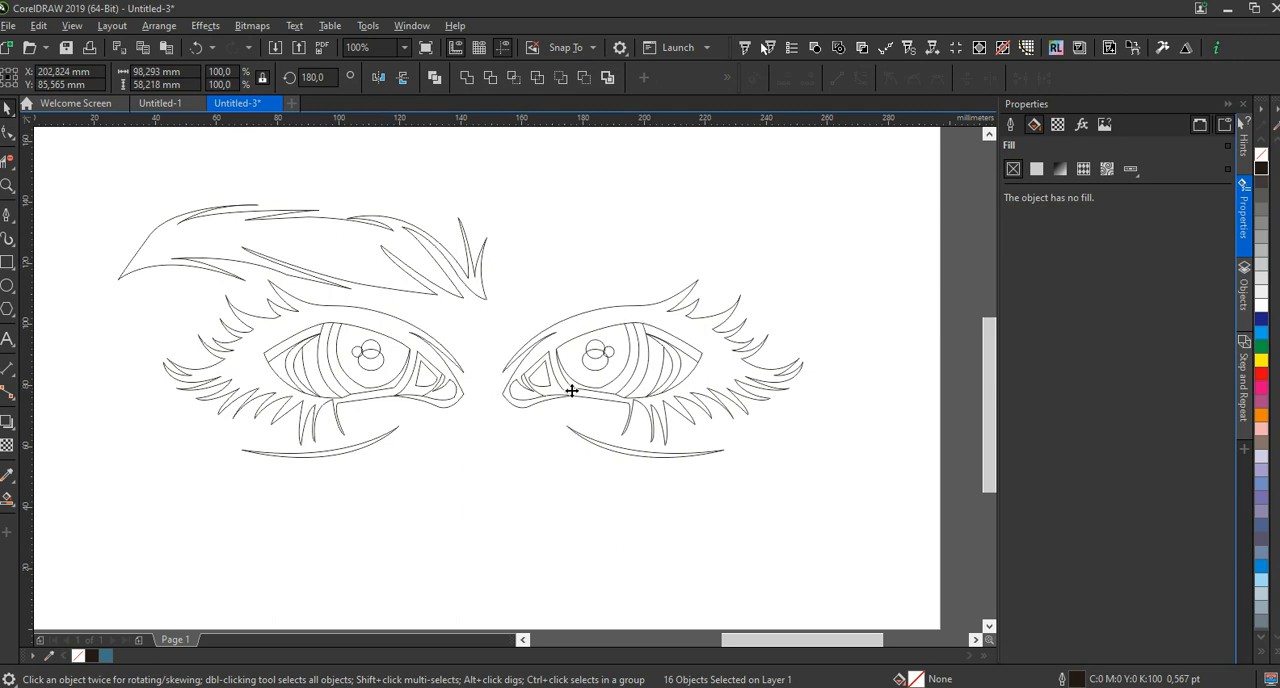
key("Right")
key("Right")
key("Right")
key("Right")
key("Right")
key("Right")
key("Right")
key("Right")
key("Right")
key("Right")
key("Right")
key("Right")
key("Right")
key("Right")
key("Right")
key("Right")
key("Right")
key("Right")
key("Right")
key("Right")
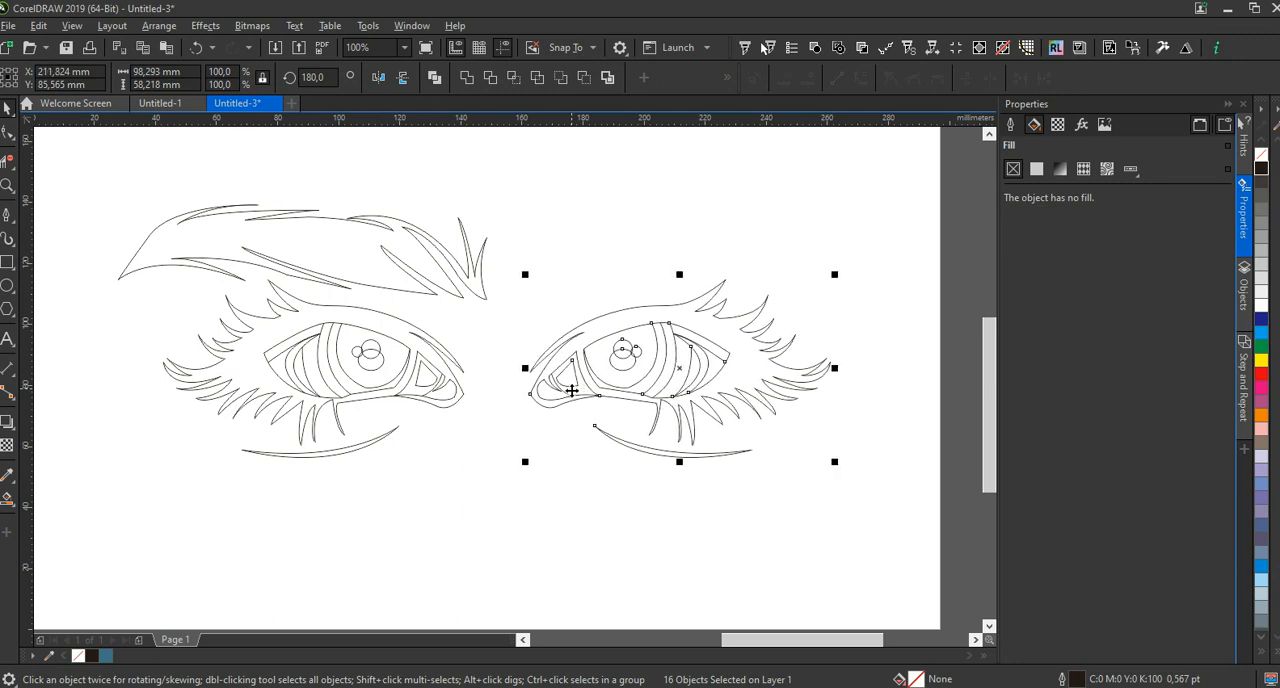
left_click_drag(572, 393, 602, 396)
left_click(115, 187)
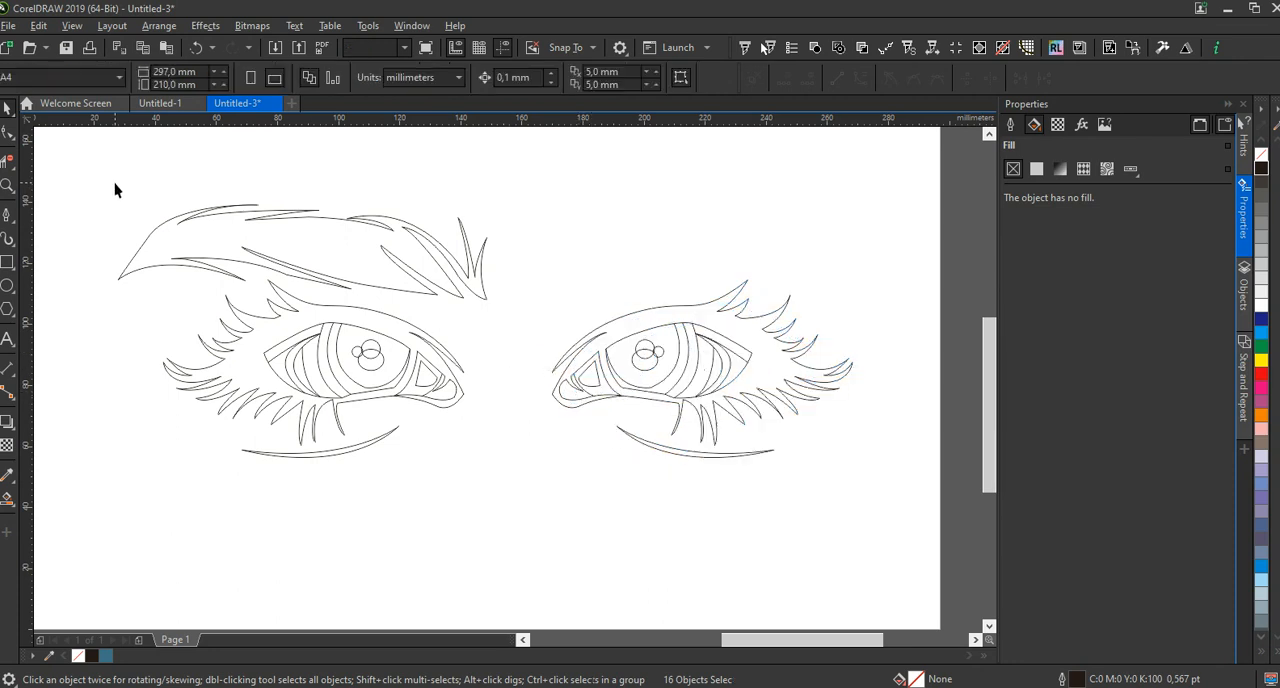
Break the symmetry link of the eyebrow group
left_click_drag(93, 170, 517, 322)
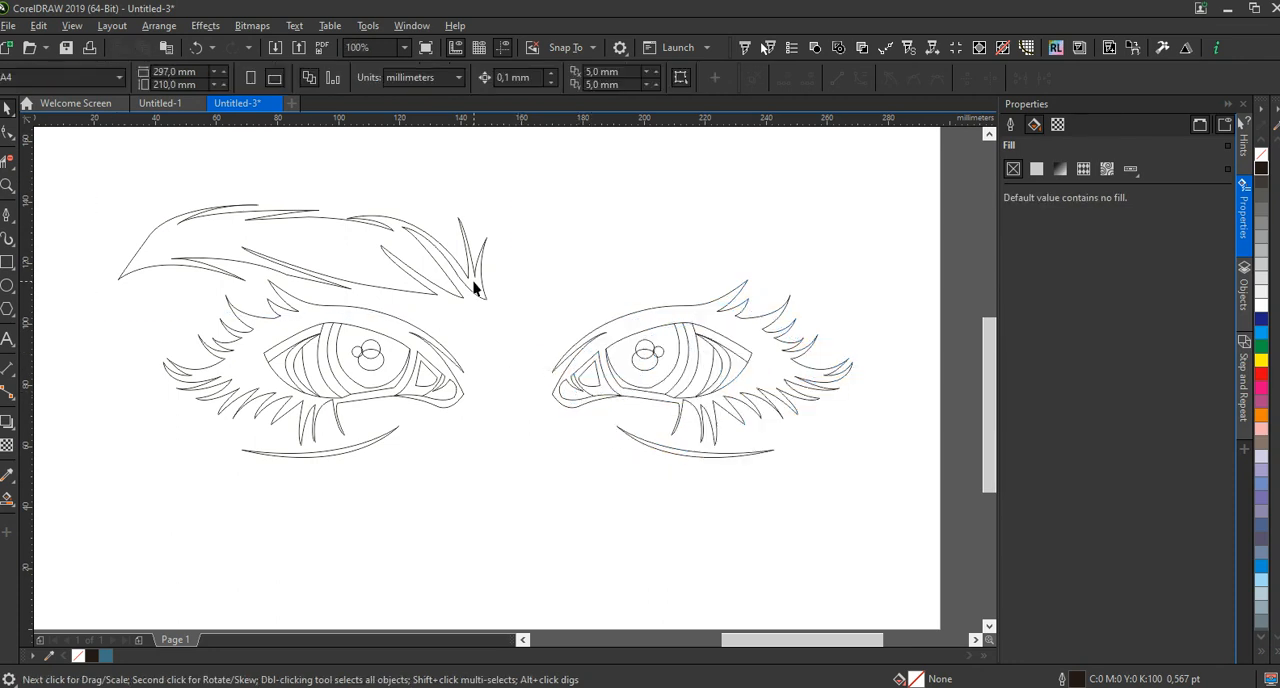
left_click(474, 288)
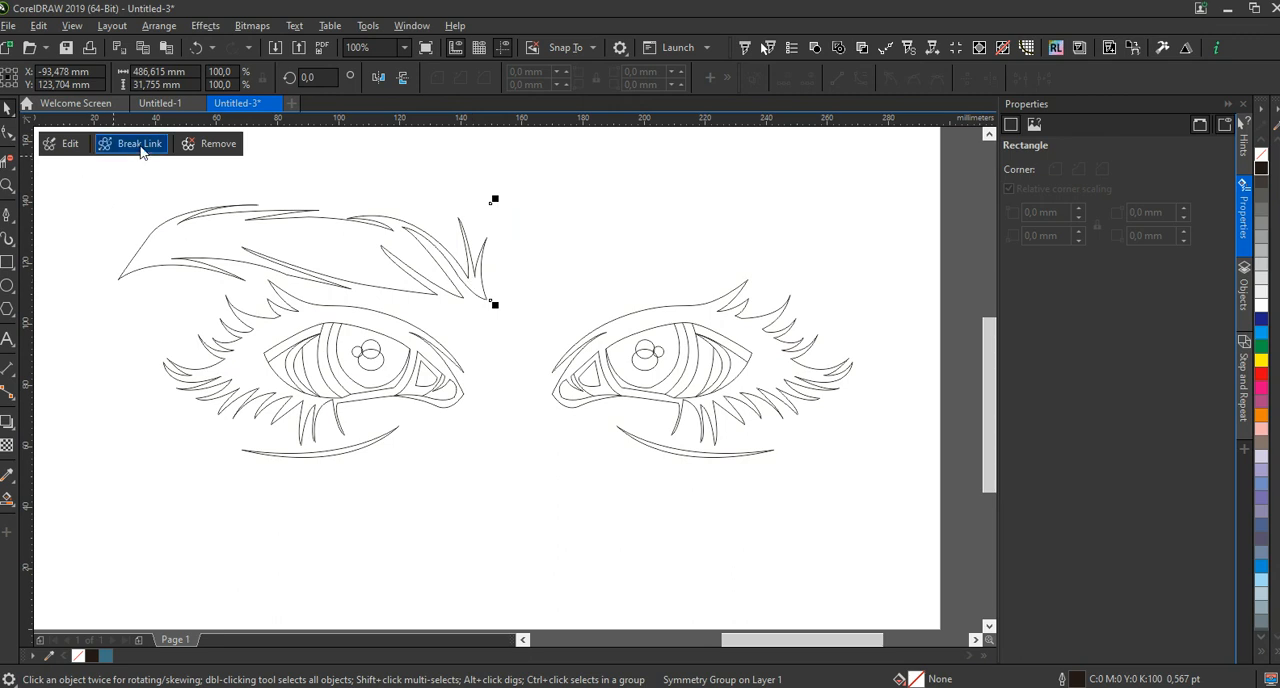
left_click(139, 145)
Ungroup the eyebrow group to separate the brow from its distant mirrored copy
left_click(88, 158)
left_click_drag(88, 158, 520, 322)
left_click(479, 287)
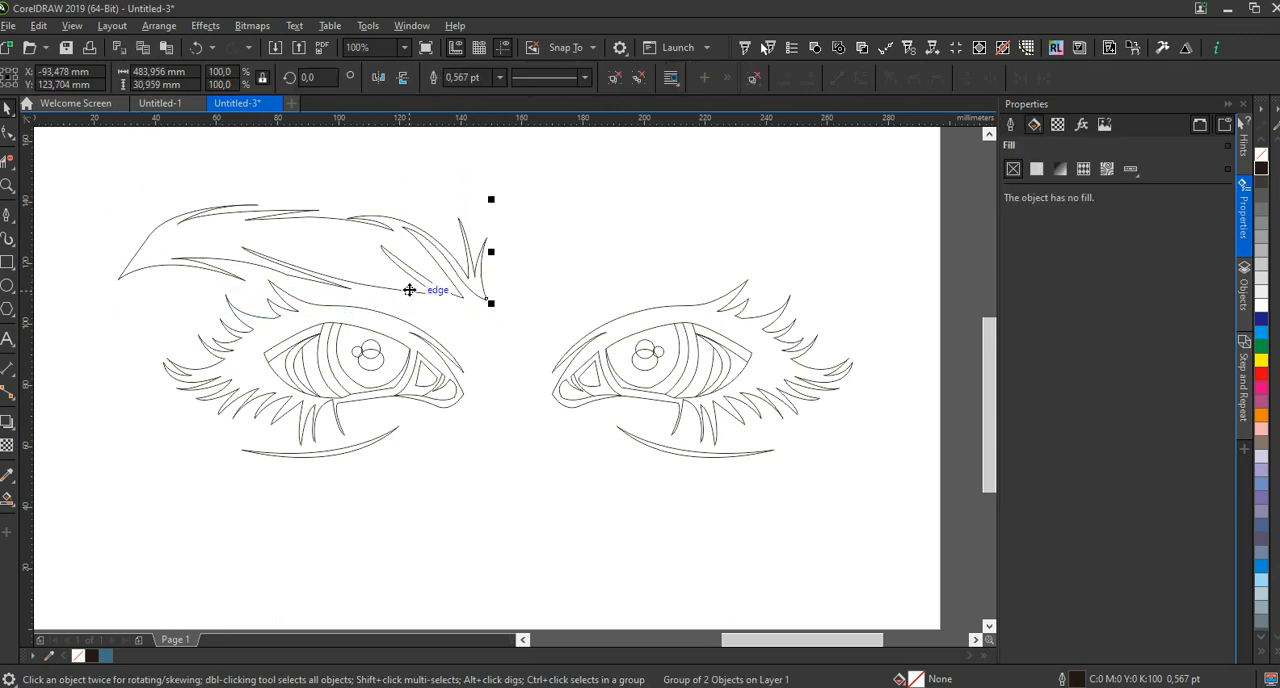
scroll(409, 288, "down", 2)
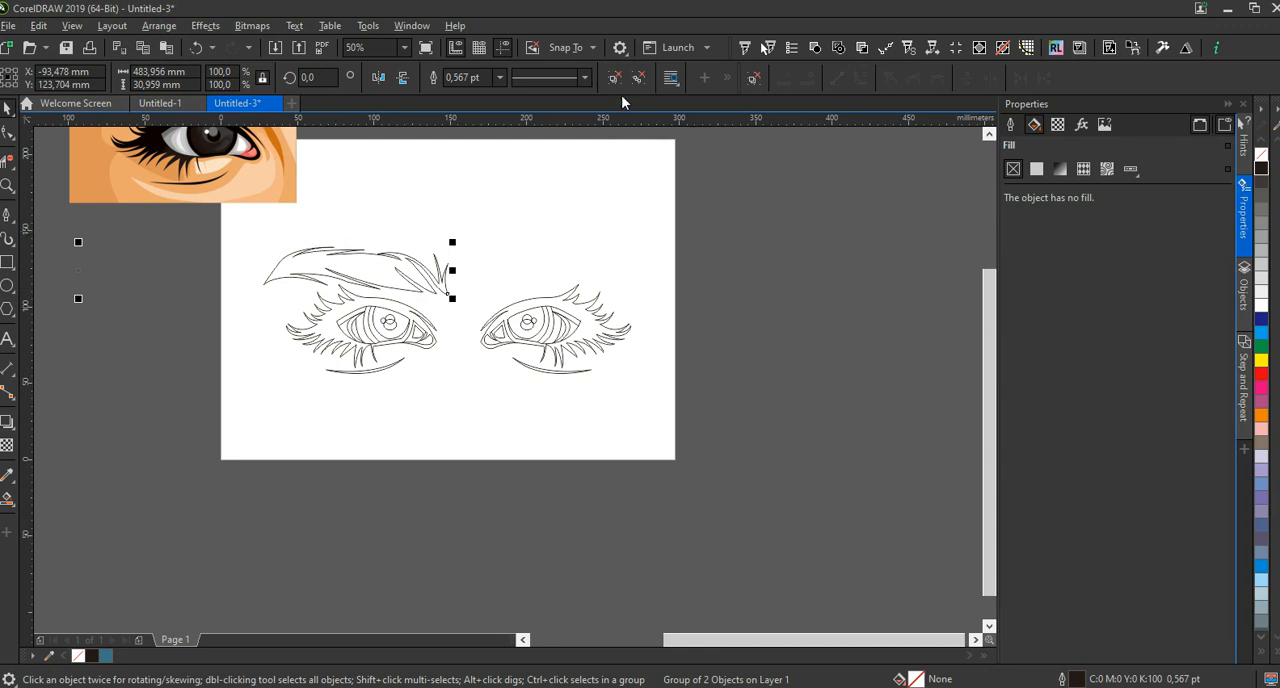
left_click(460, 234)
Duplicate the eyebrow, mirror the copy horizontally and place it above the second eye
left_click_drag(255, 236, 448, 306)
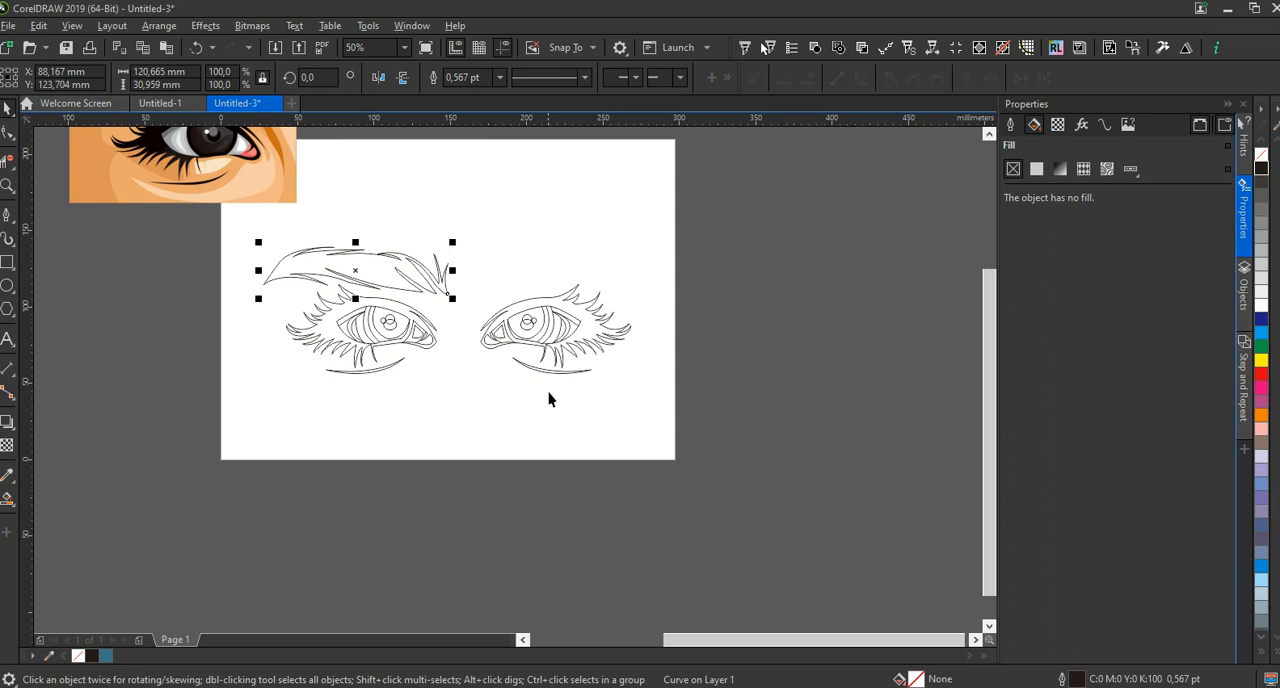
key("KP_Add")
left_click(378, 77)
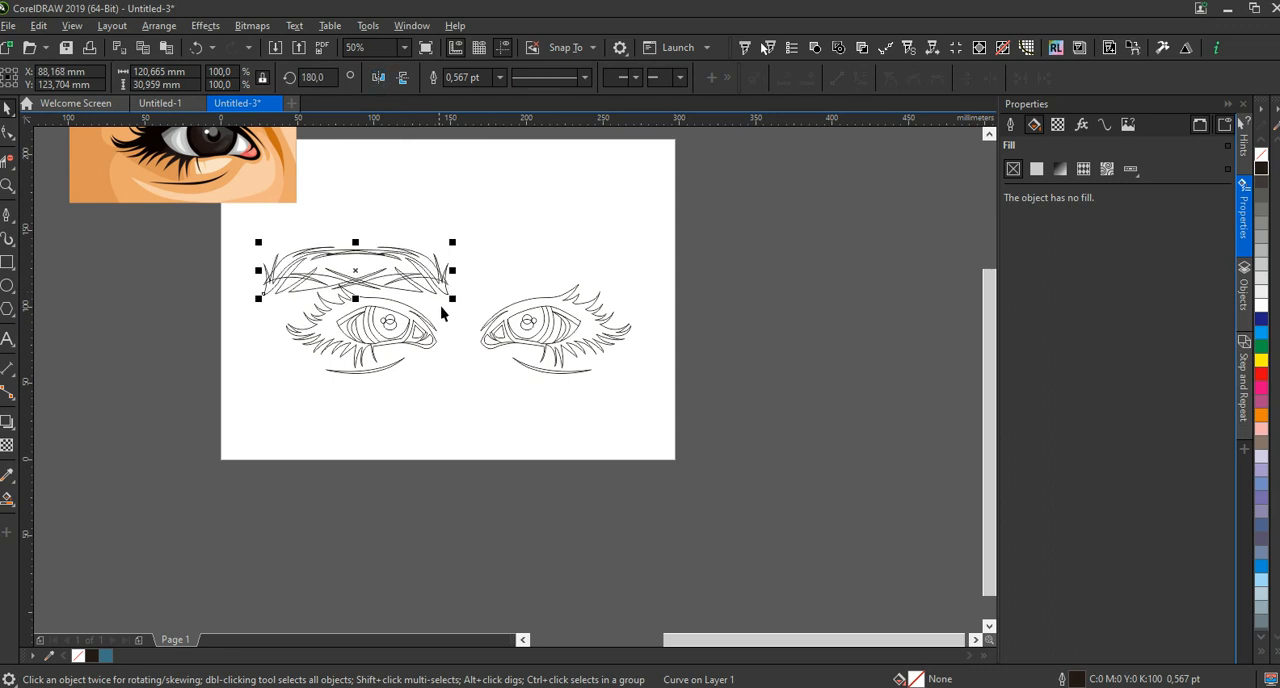
left_click_drag(412, 280, 612, 264)
left_click(543, 478)
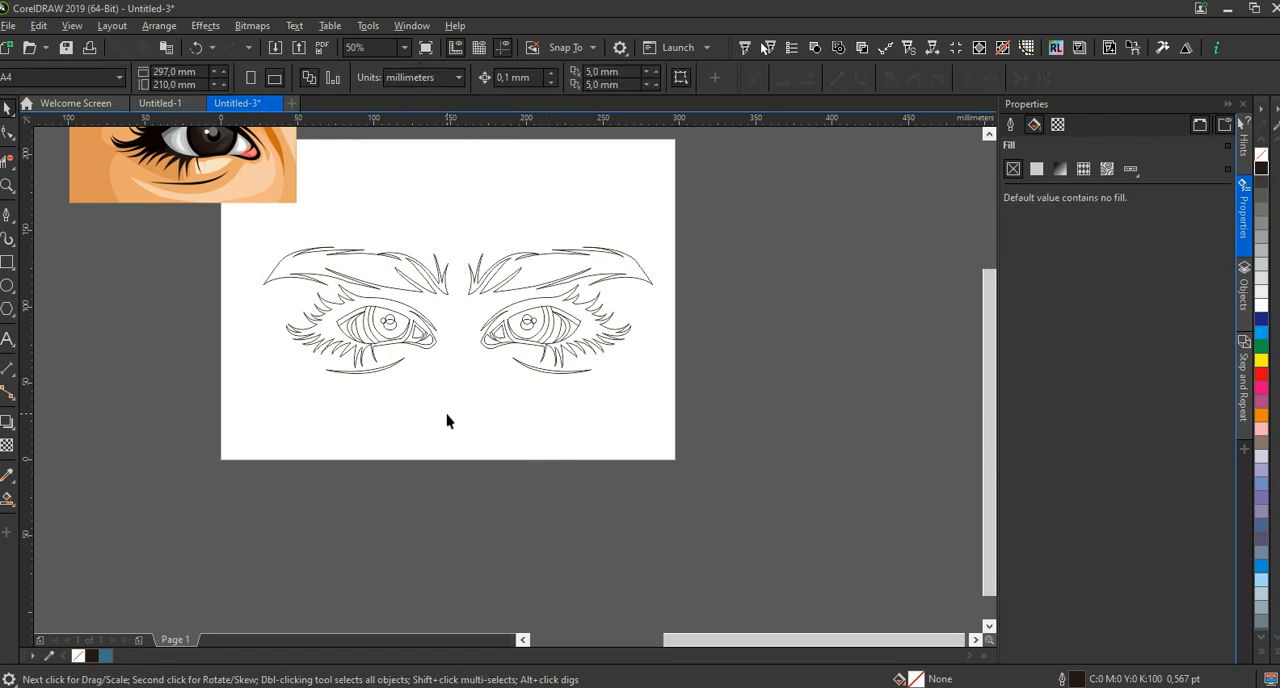
Delete the leftovers beside the page and move the reference image directly below the pair of line-art eyes
scroll(447, 421, "down", 2)
left_click(325, 288)
left_click_drag(64, 309, 190, 382)
key("Delete")
left_click(295, 278)
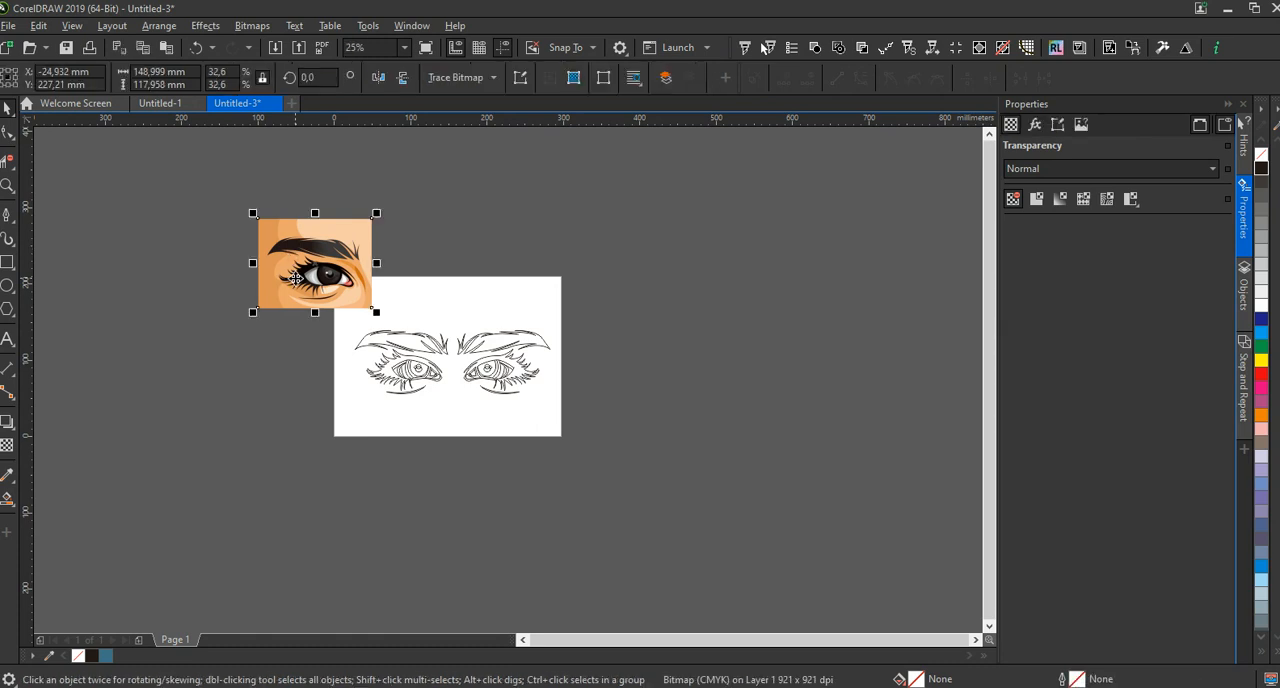
mouse_move(295, 278)
left_mouse_down()
mouse_move(423, 273)
mouse_move(494, 469)
left_mouse_up()
scroll(494, 471, "up", 2)
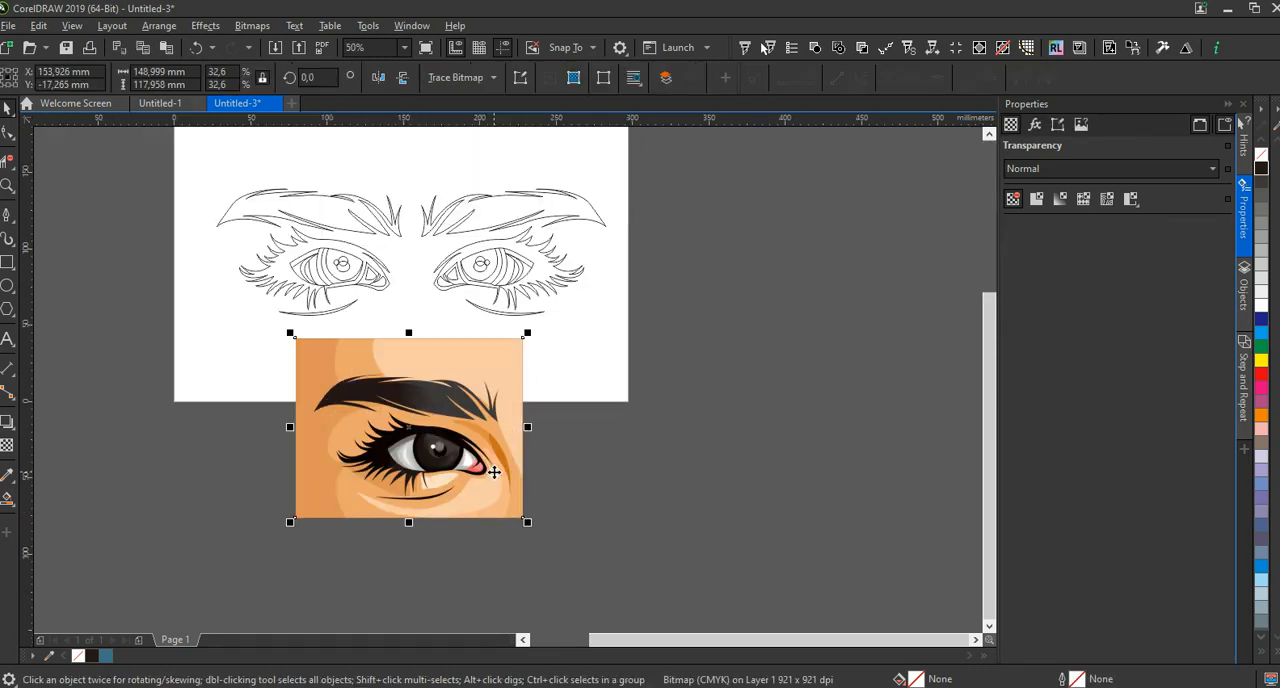
left_click(649, 333)
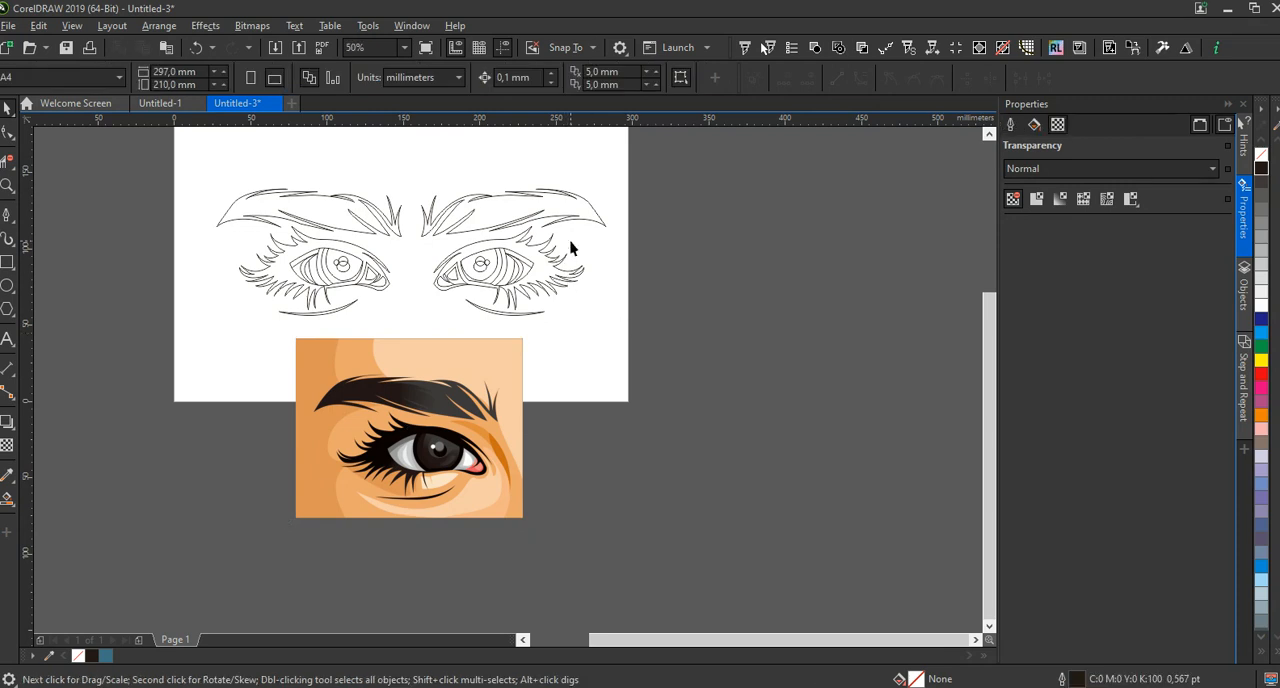
Fill both eyebrows with black (C0 M0 Y0 K100)
left_click(593, 218)
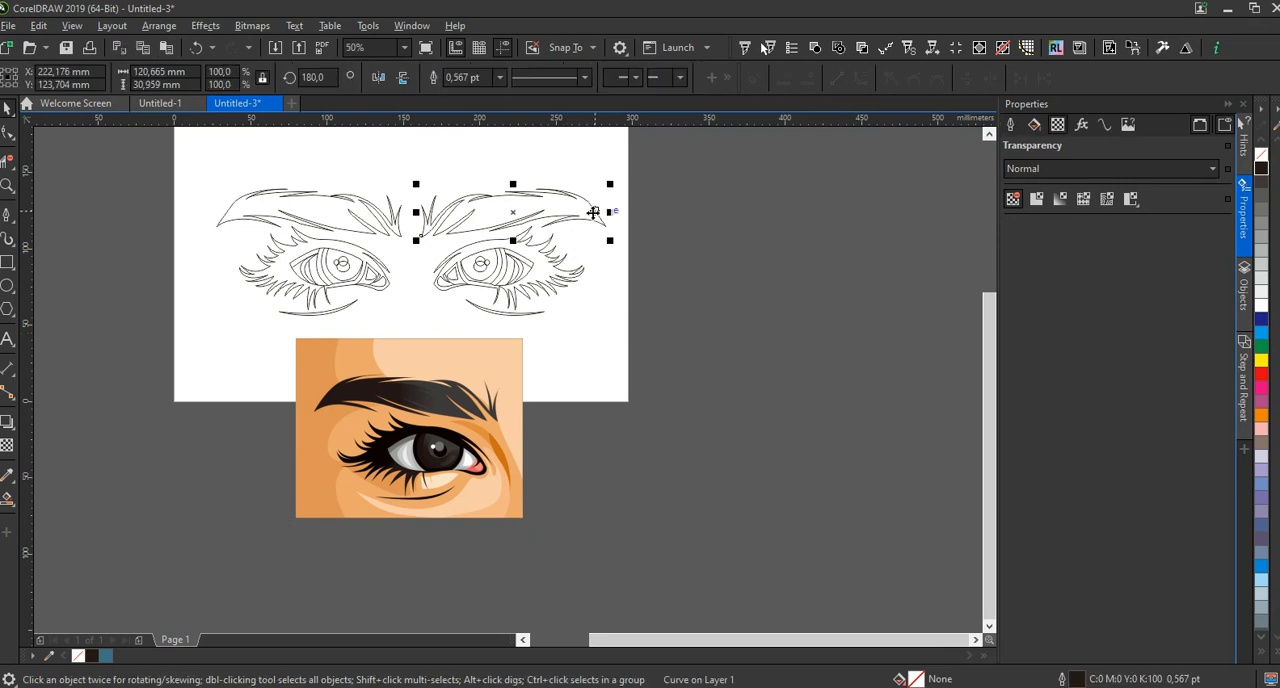
left_click(1261, 167)
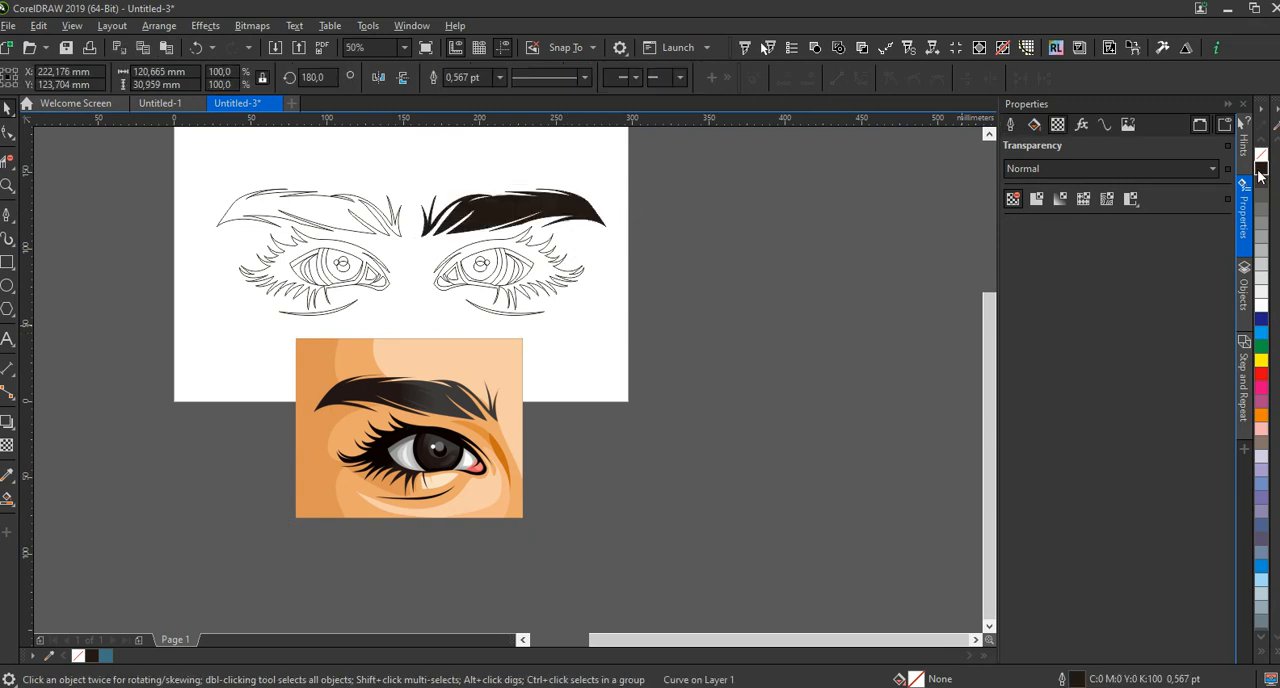
left_click(395, 228)
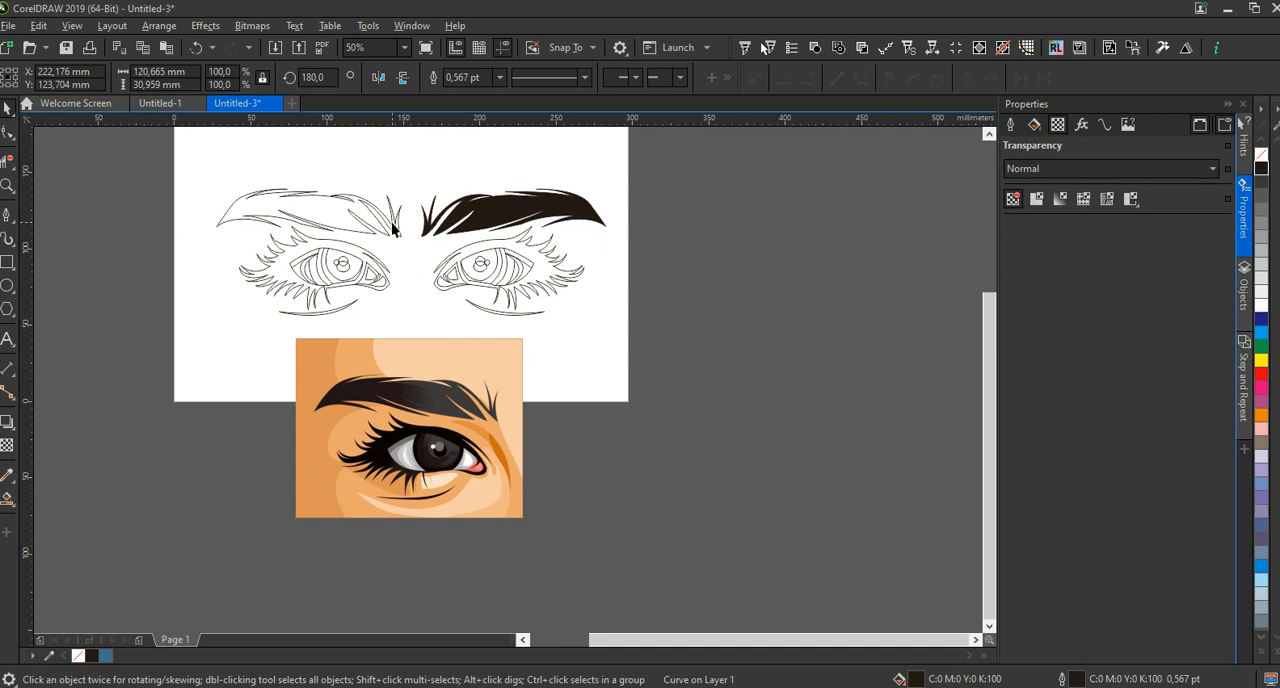
left_click(1261, 167)
left_click(647, 385)
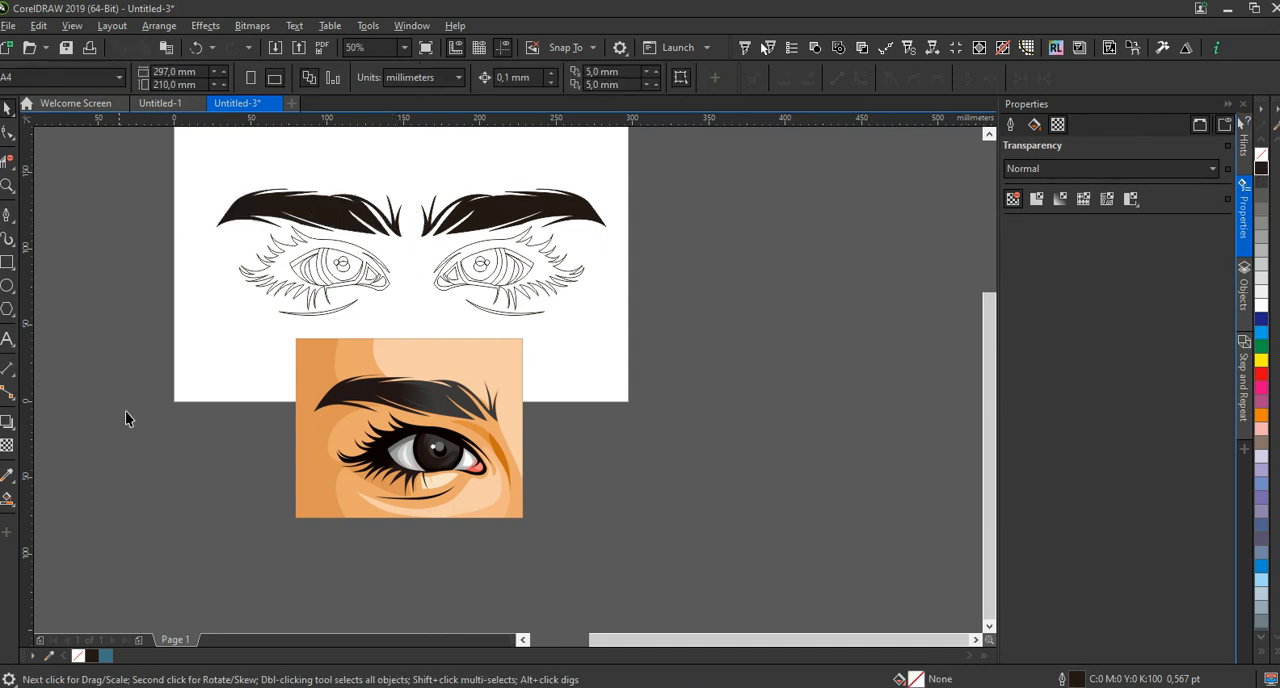
Sample the near-black lash color (C89 M89 Y89 K78) from the reference and smart-fill both eyes' lash and lid shapes without an outline
left_click(7, 499)
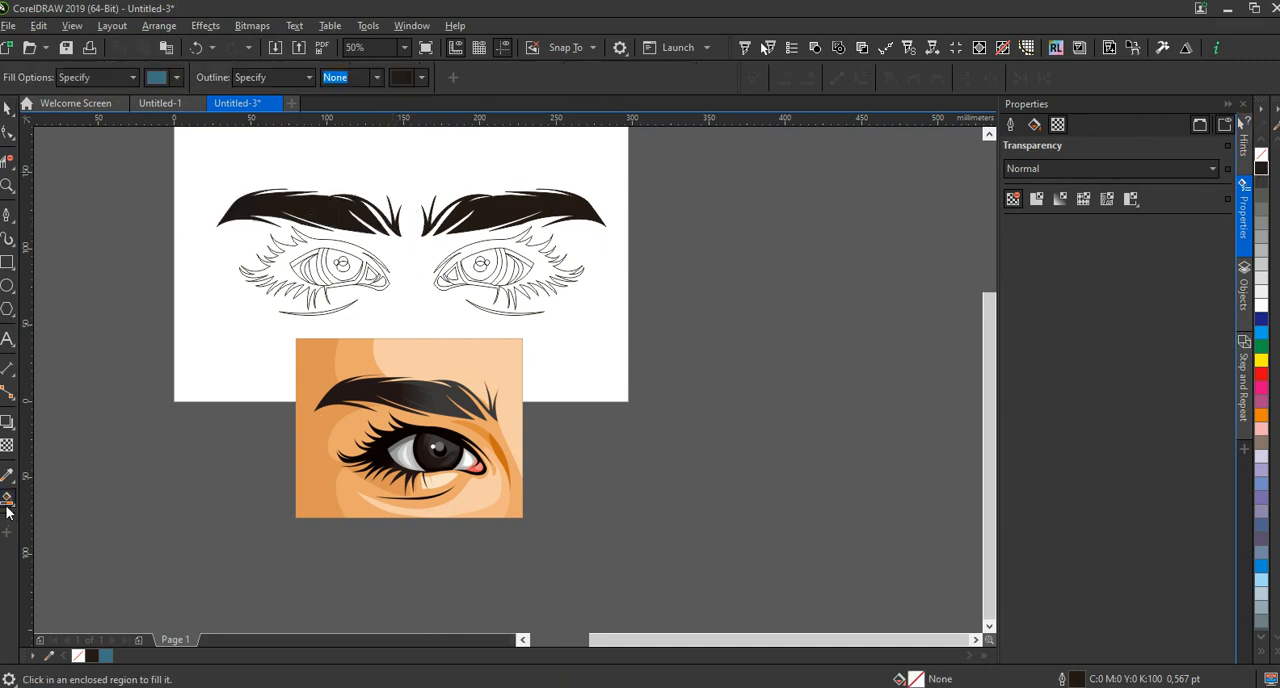
left_click(172, 83)
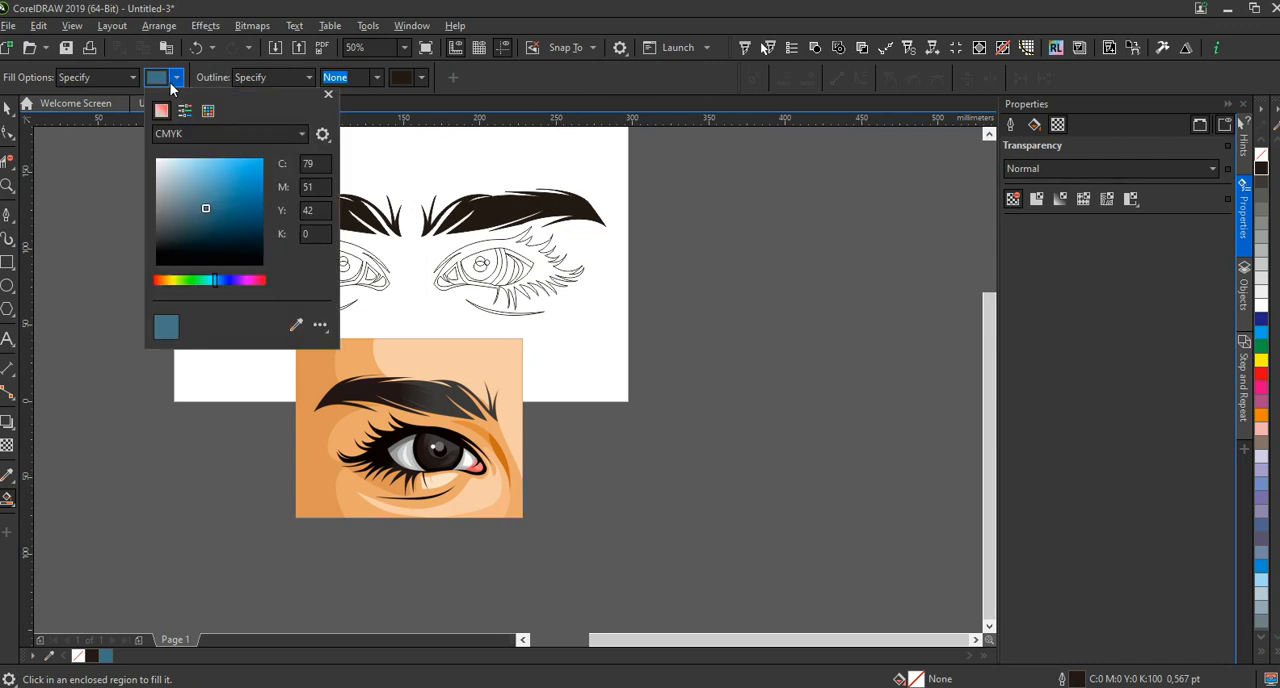
left_click(295, 324)
left_click(386, 456)
left_click(548, 263)
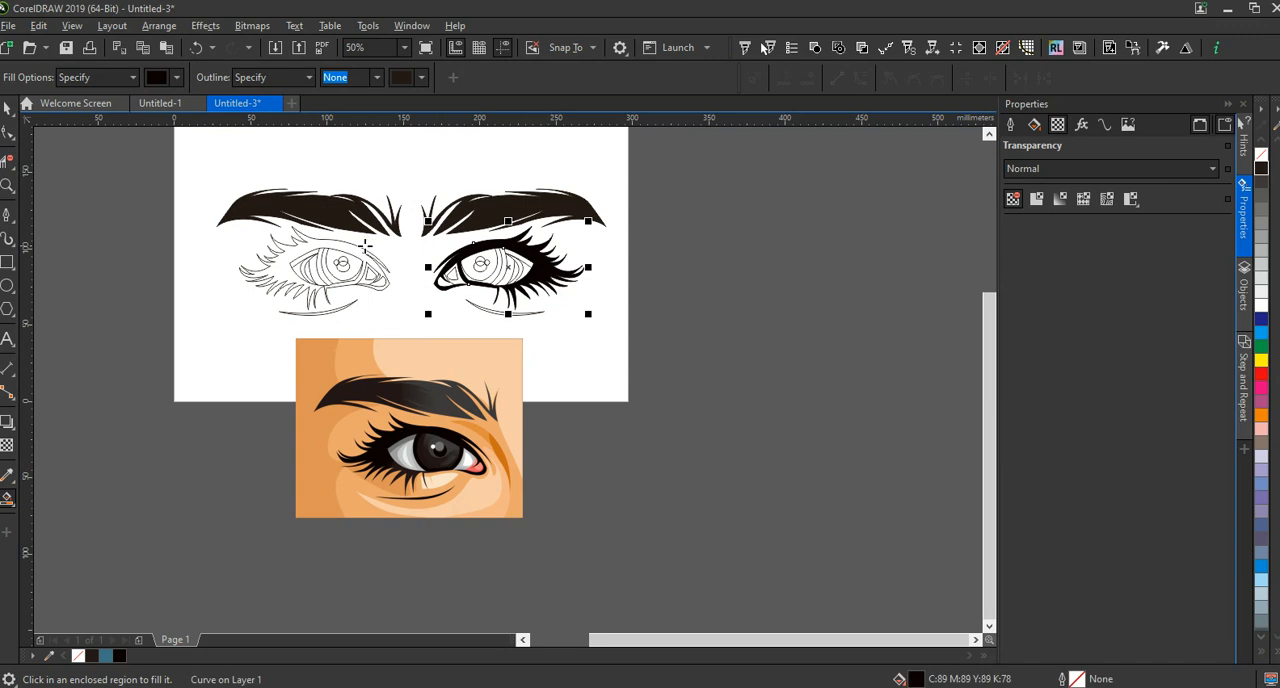
left_click(292, 252)
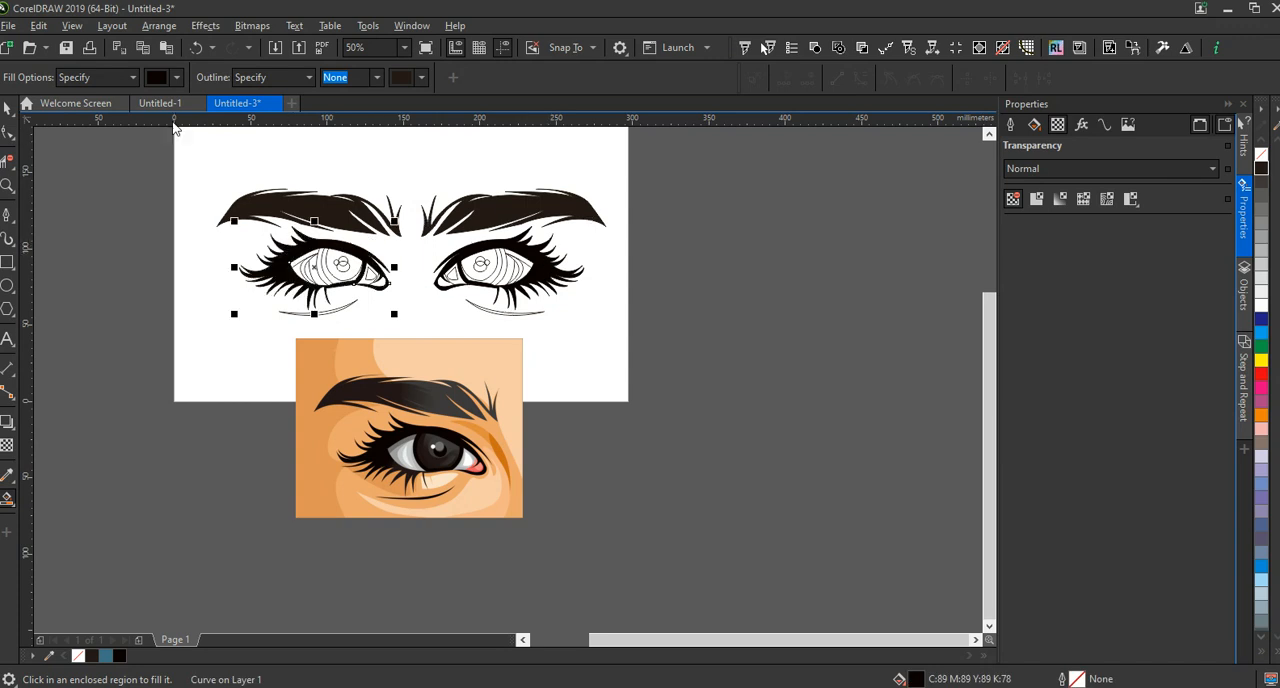
Sample the dark grey C76 M73 Y71 K39 from the reference iris and fill the inner iris of both eyes with it
left_click(176, 77)
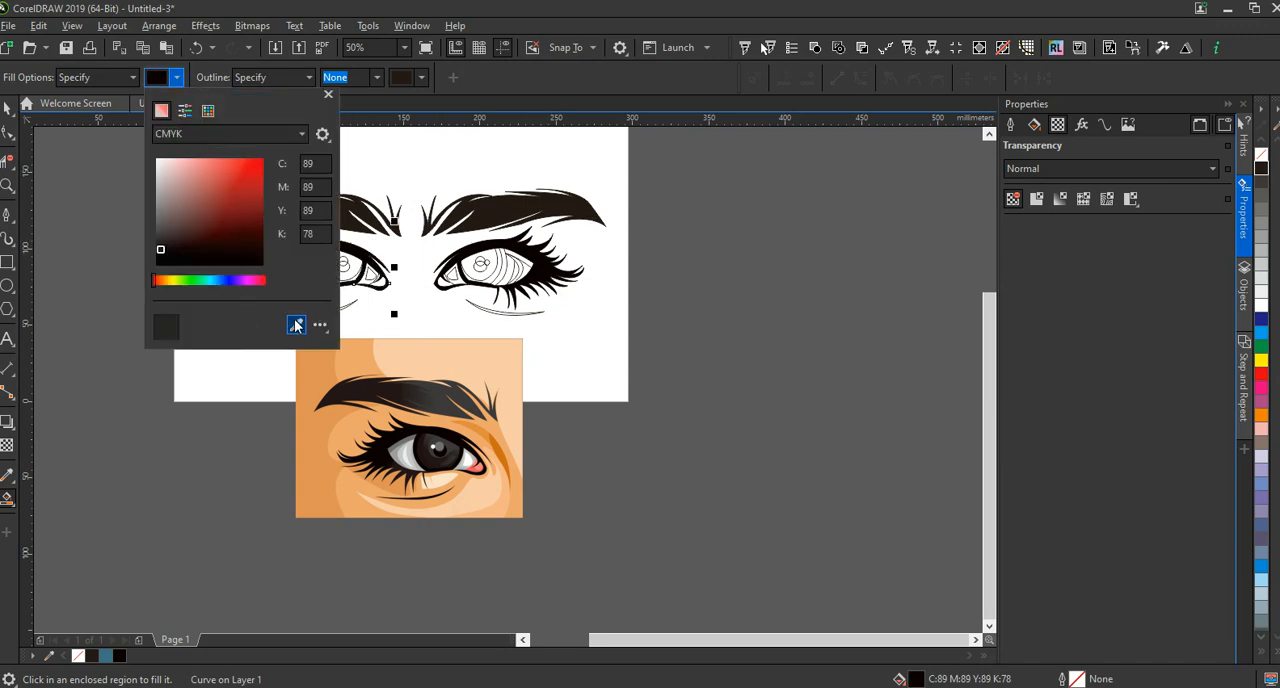
left_click(296, 325)
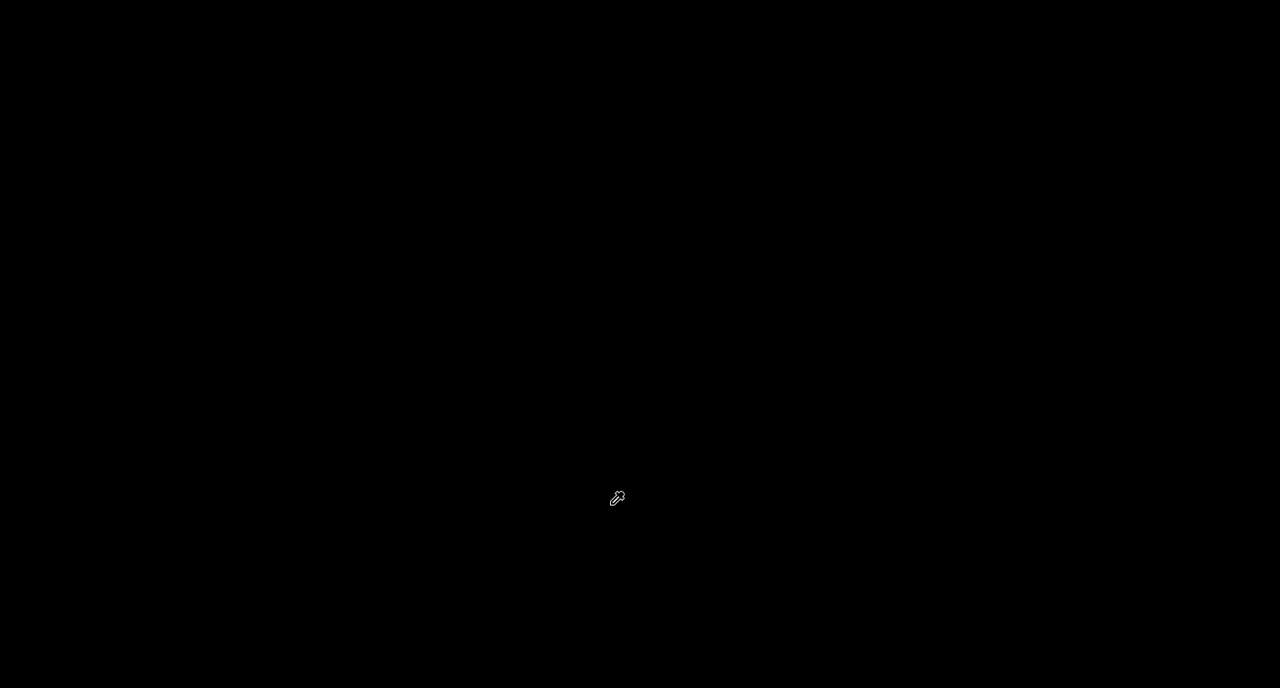
left_click(450, 449)
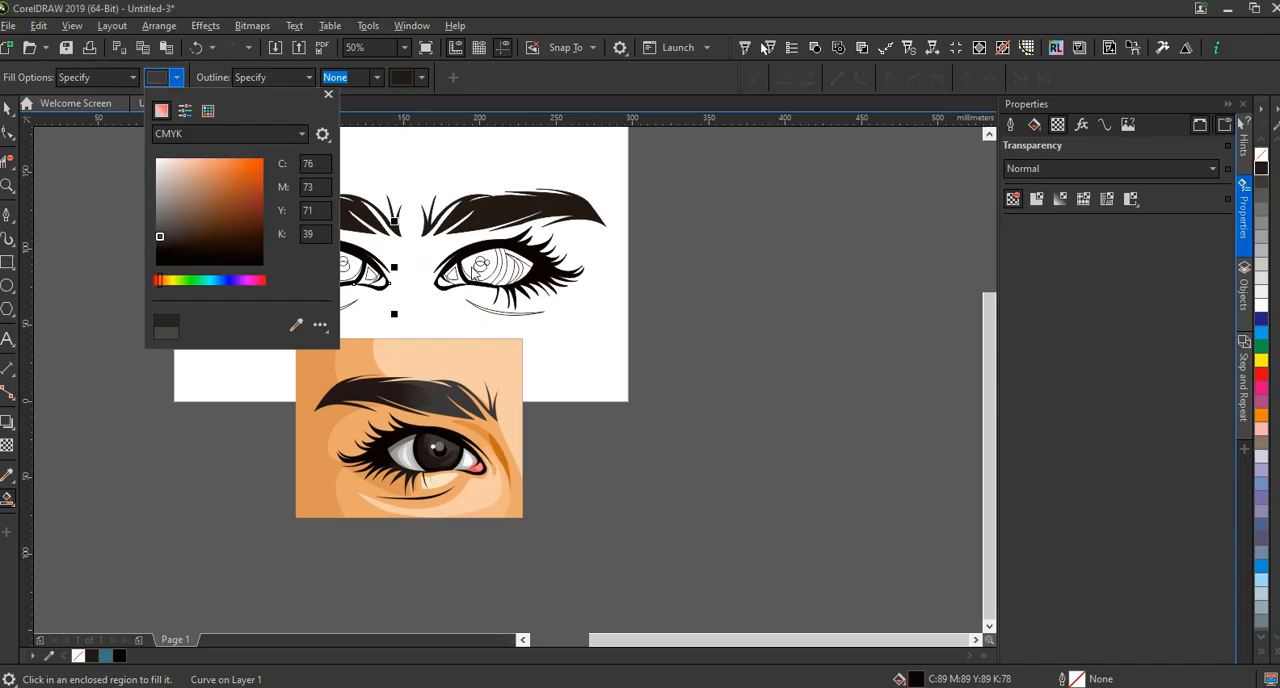
left_click(472, 269)
left_click(470, 266)
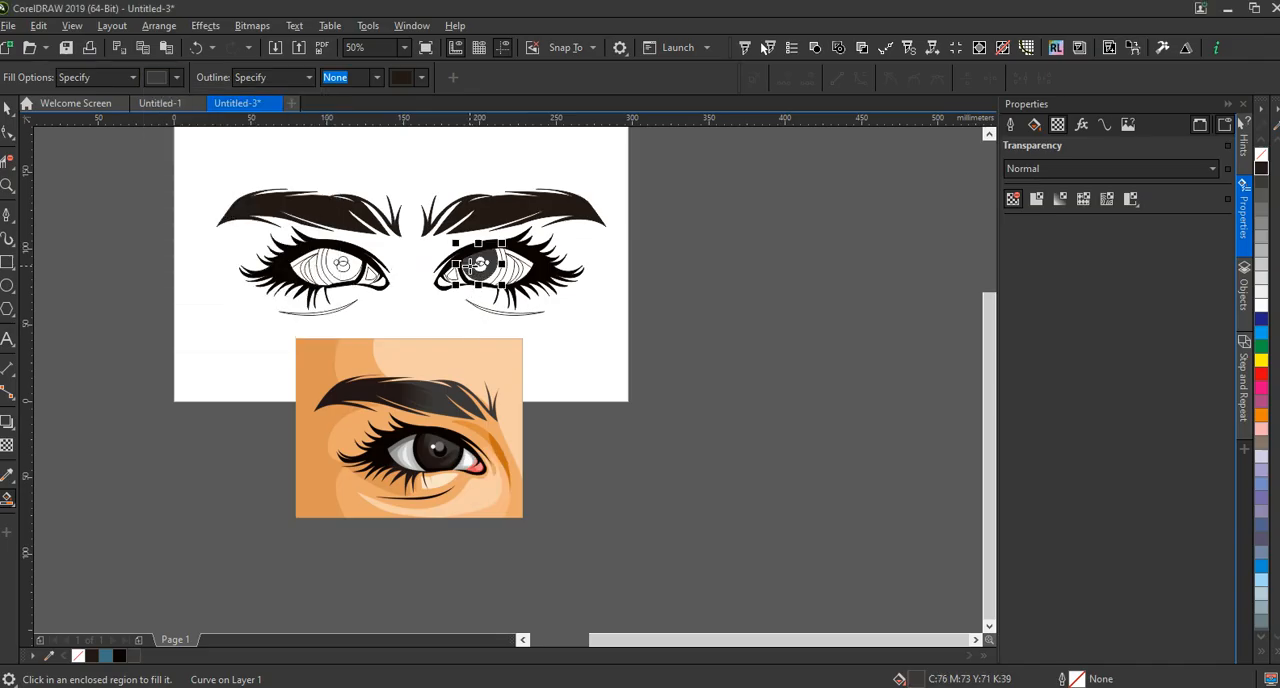
left_click(333, 254)
Sample the light grey C25 M18 Y18 K0 from the reference eye white and fill the middle crescent band in both eyes
scroll(320, 270, "up", 3)
scroll(340, 242, "down", 2)
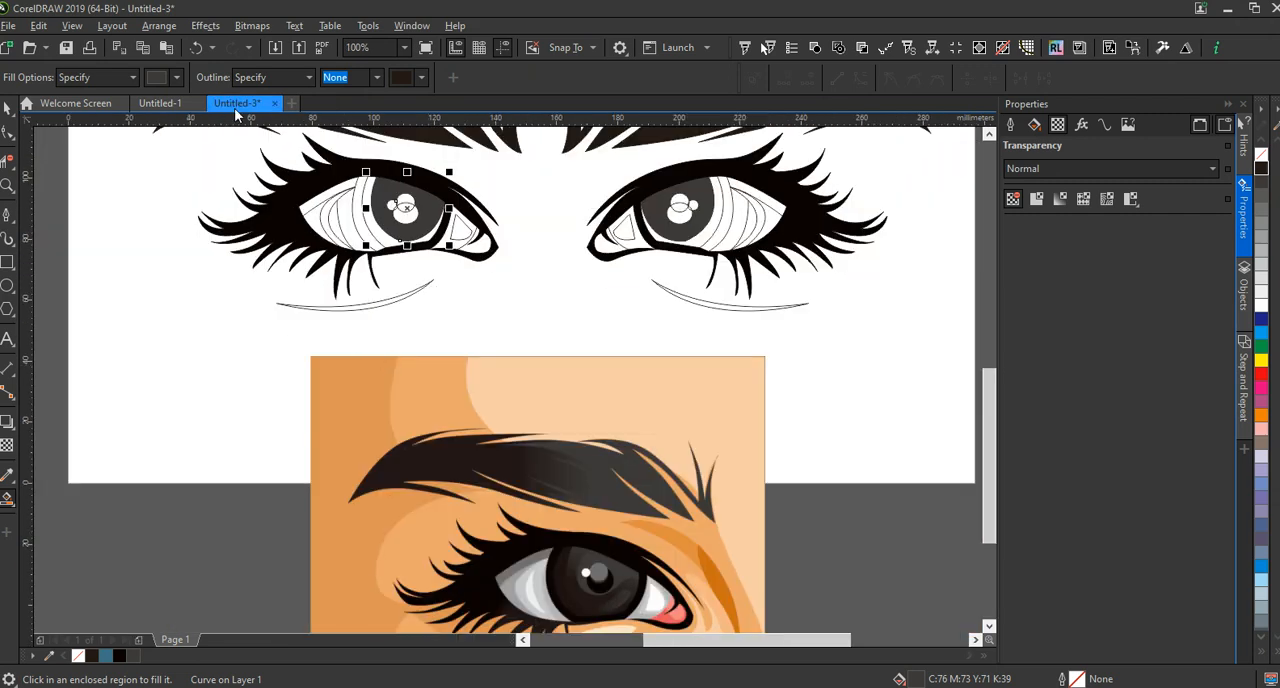
left_click(176, 77)
left_click(297, 326)
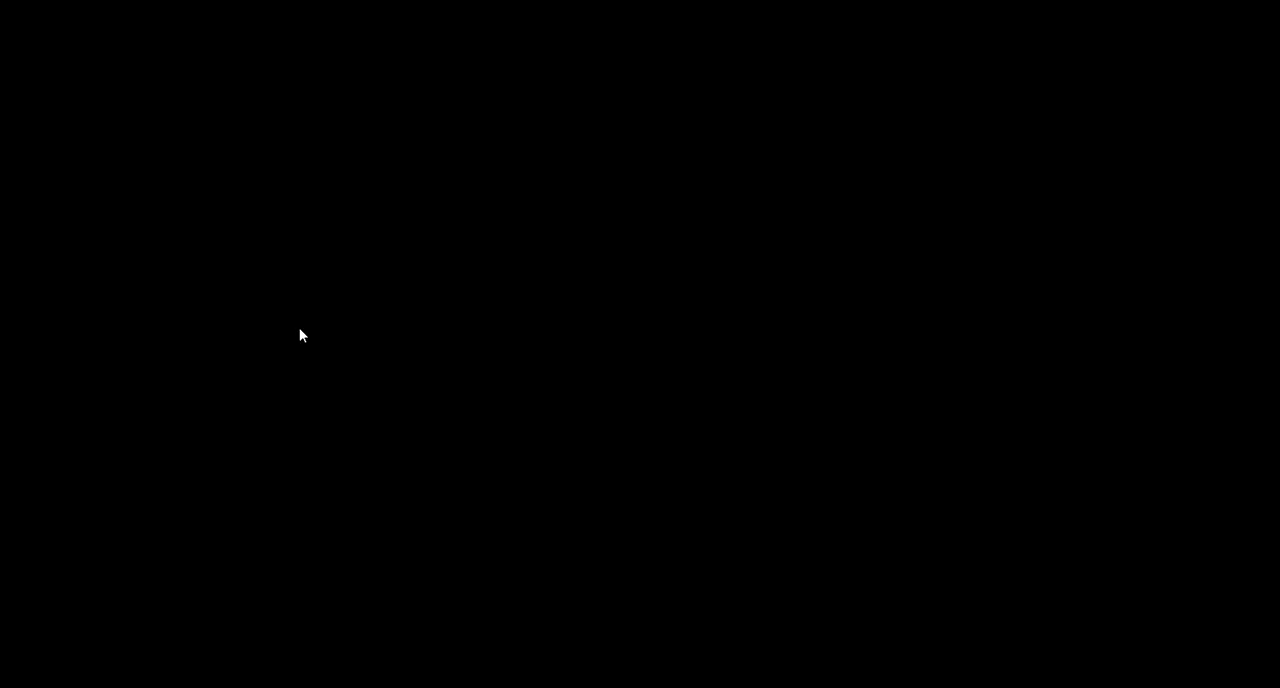
left_click(543, 571)
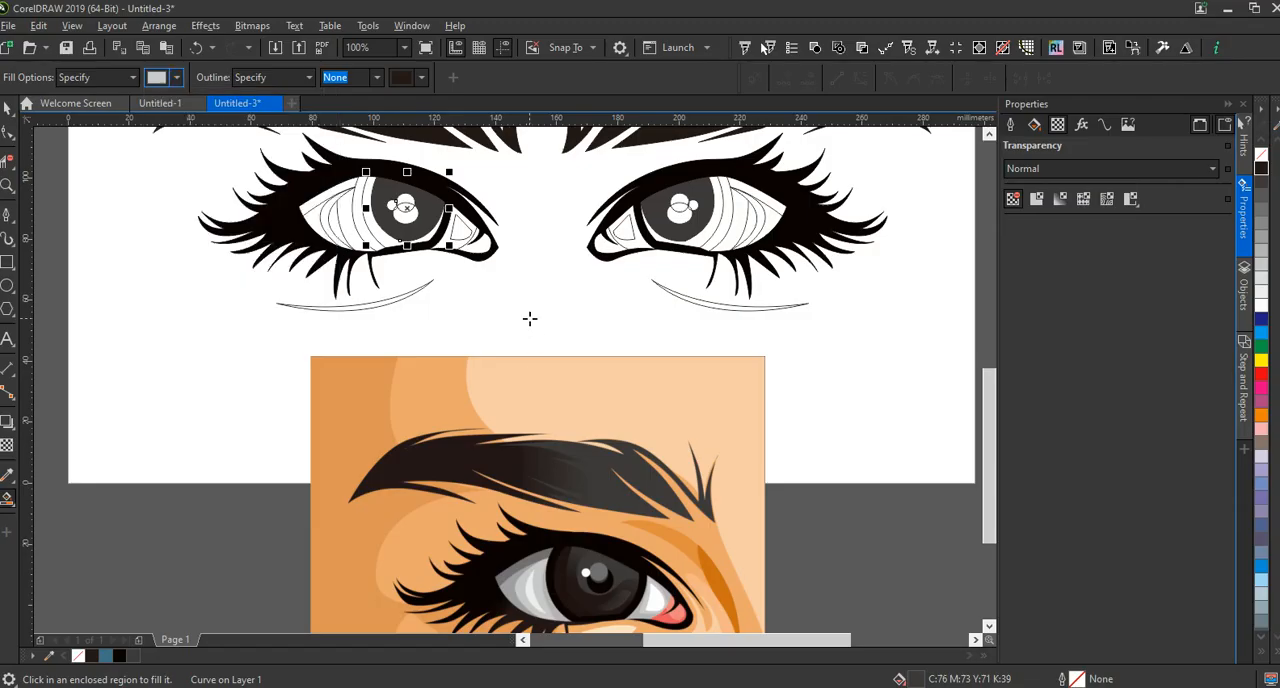
left_click(351, 215)
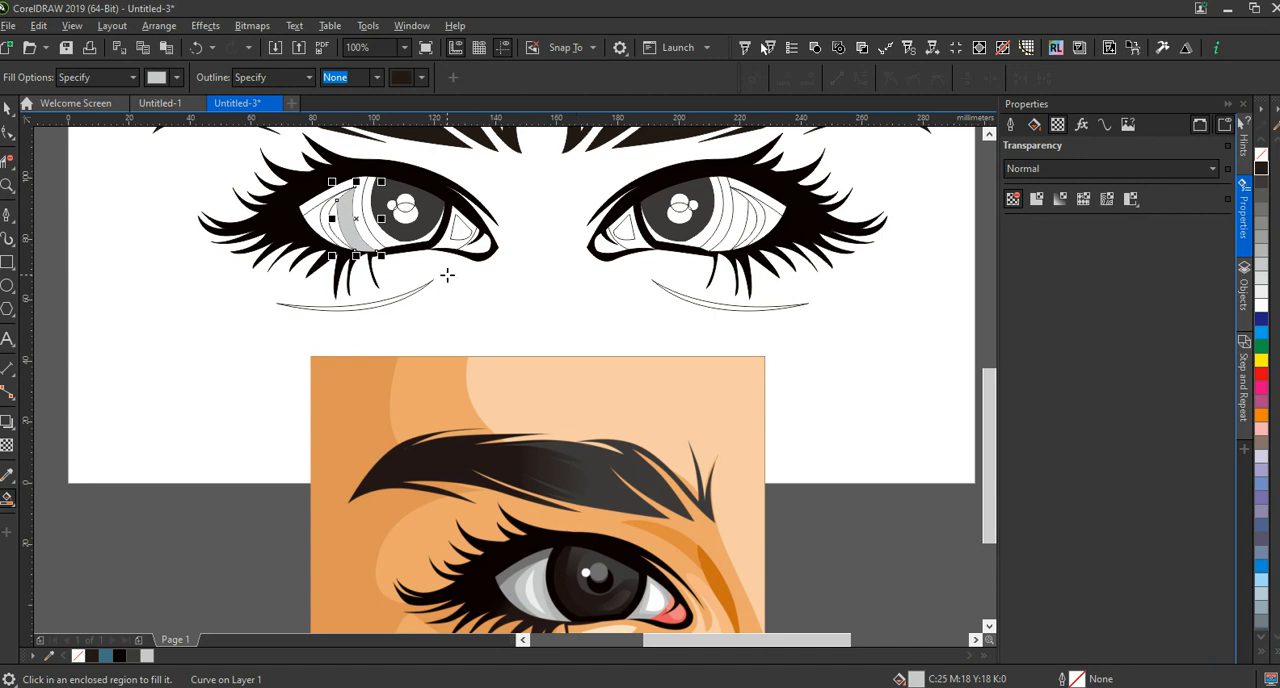
left_click(736, 218)
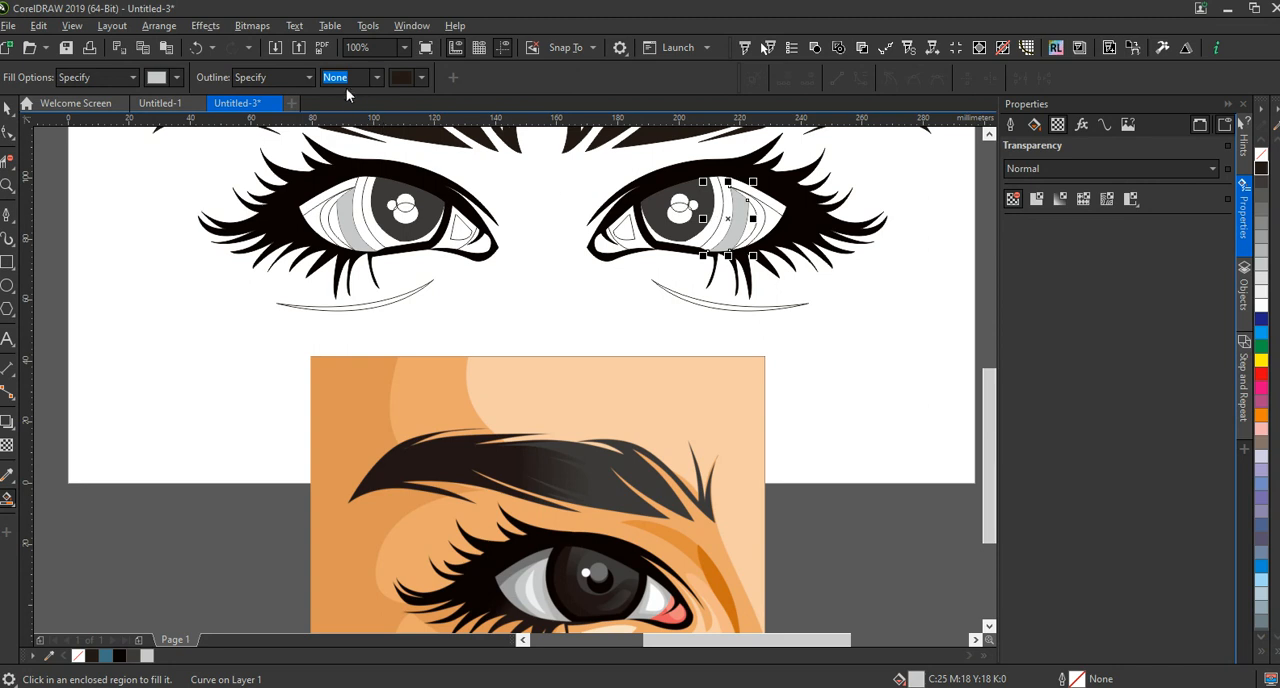
left_click(175, 80)
left_click(292, 325)
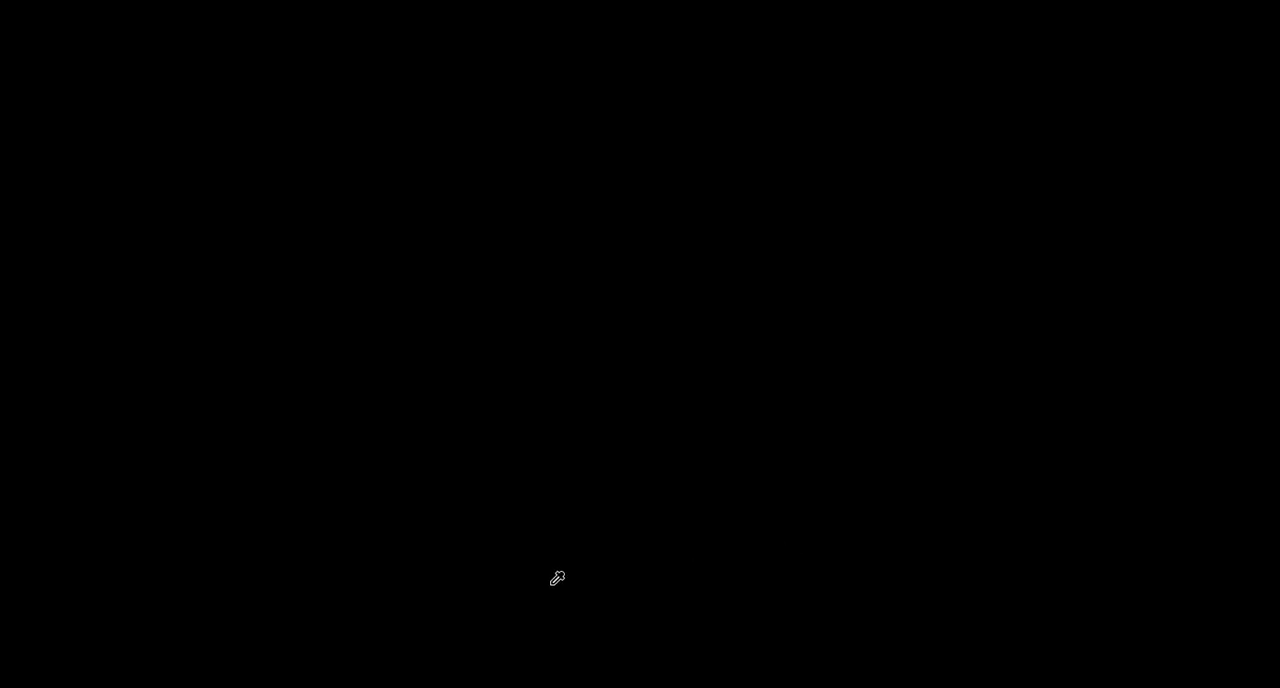
left_click(529, 527)
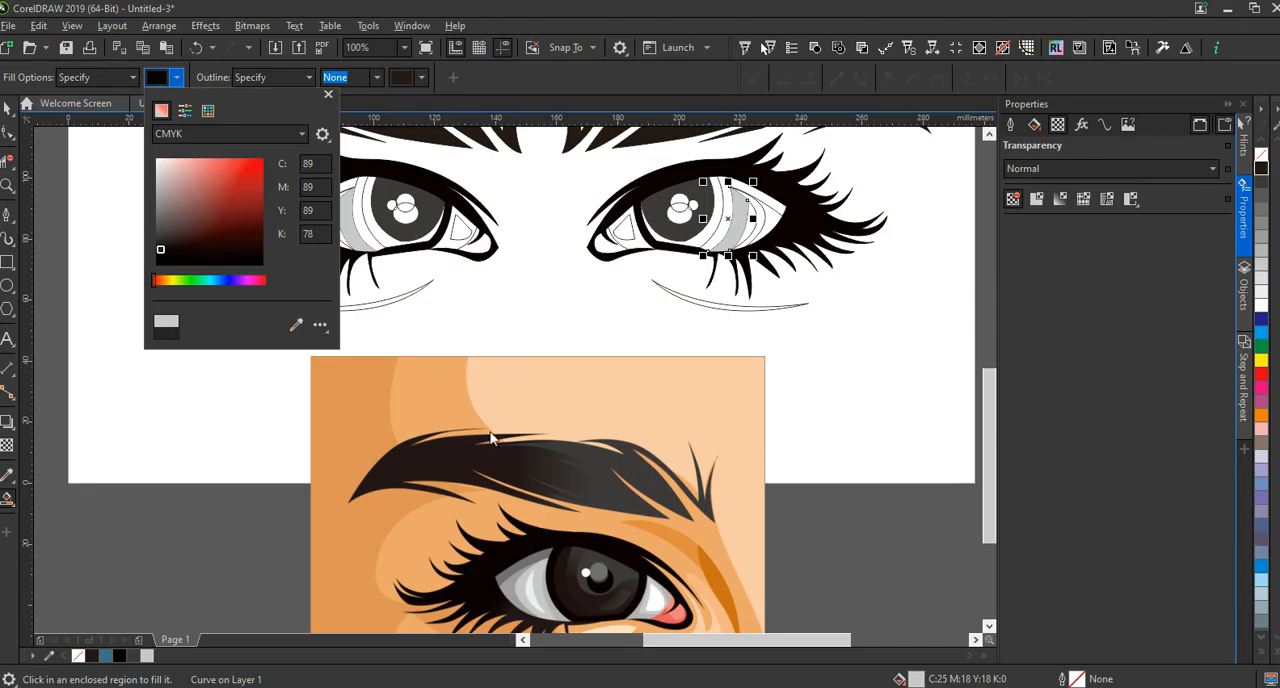
left_click(427, 291)
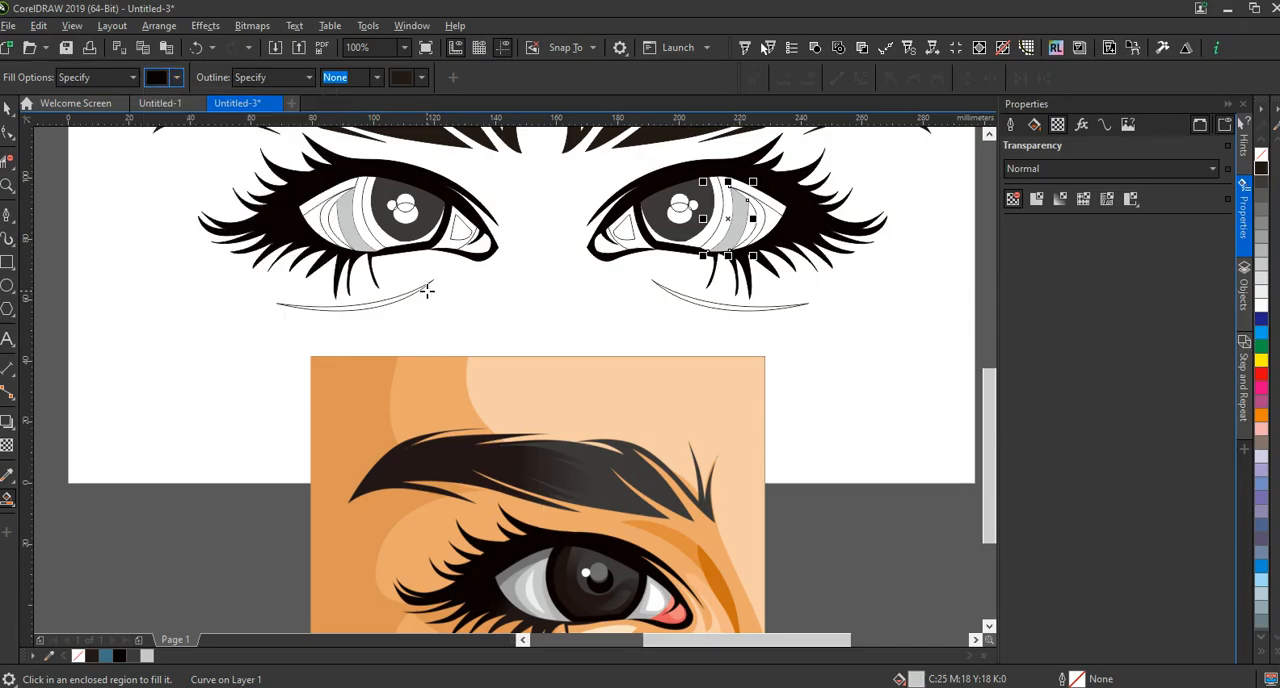
left_click(342, 184)
key("ctrl+z")
Sample the peach C2 M25 Y36 K0 from the reference and fill the upper-lid shadow strip of the first eye
left_click(177, 79)
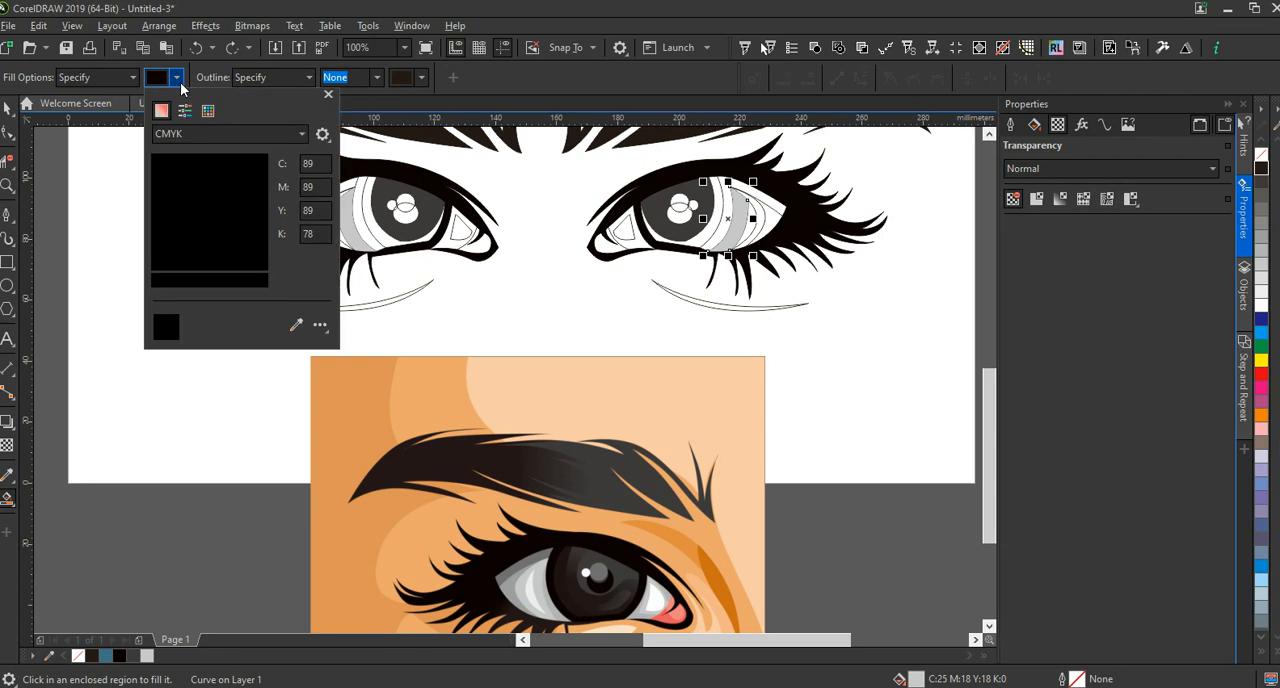
left_click(296, 326)
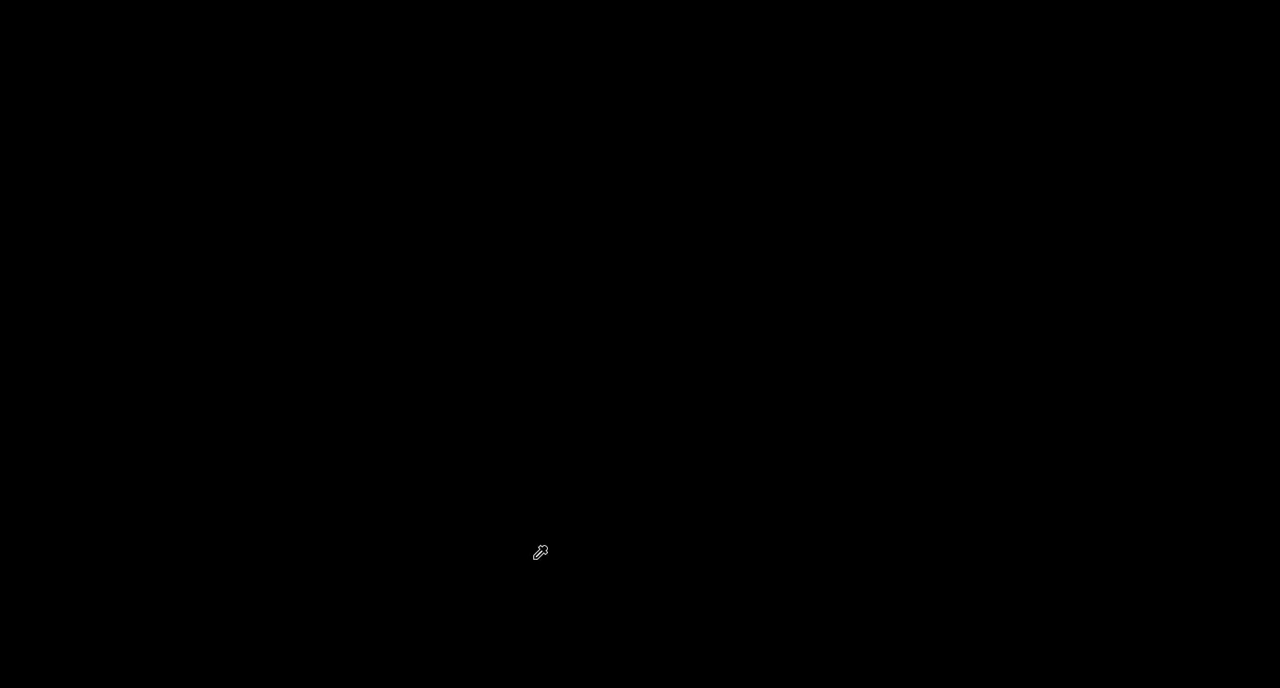
left_click(540, 552)
left_click(348, 185)
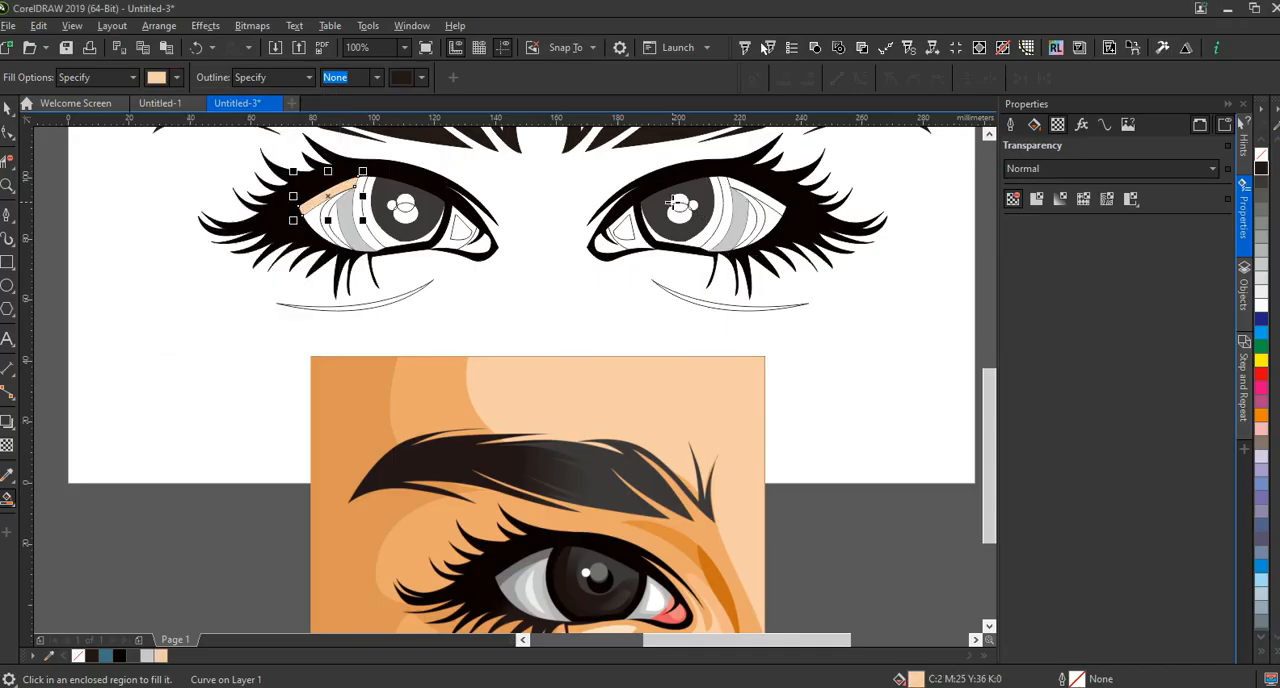
Sample the mid grey C64 M56 Y52 K2 from the reference and fill the upper-lid shadow strip on both eye whites
left_click(176, 78)
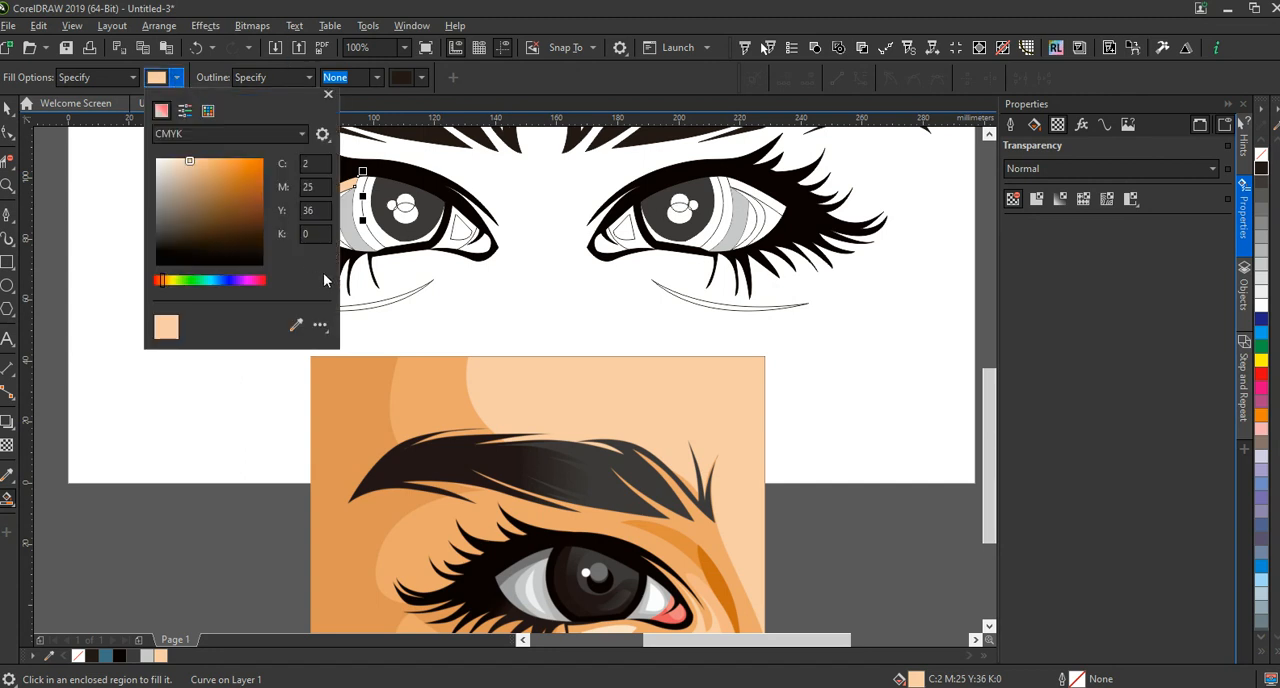
left_click(297, 327)
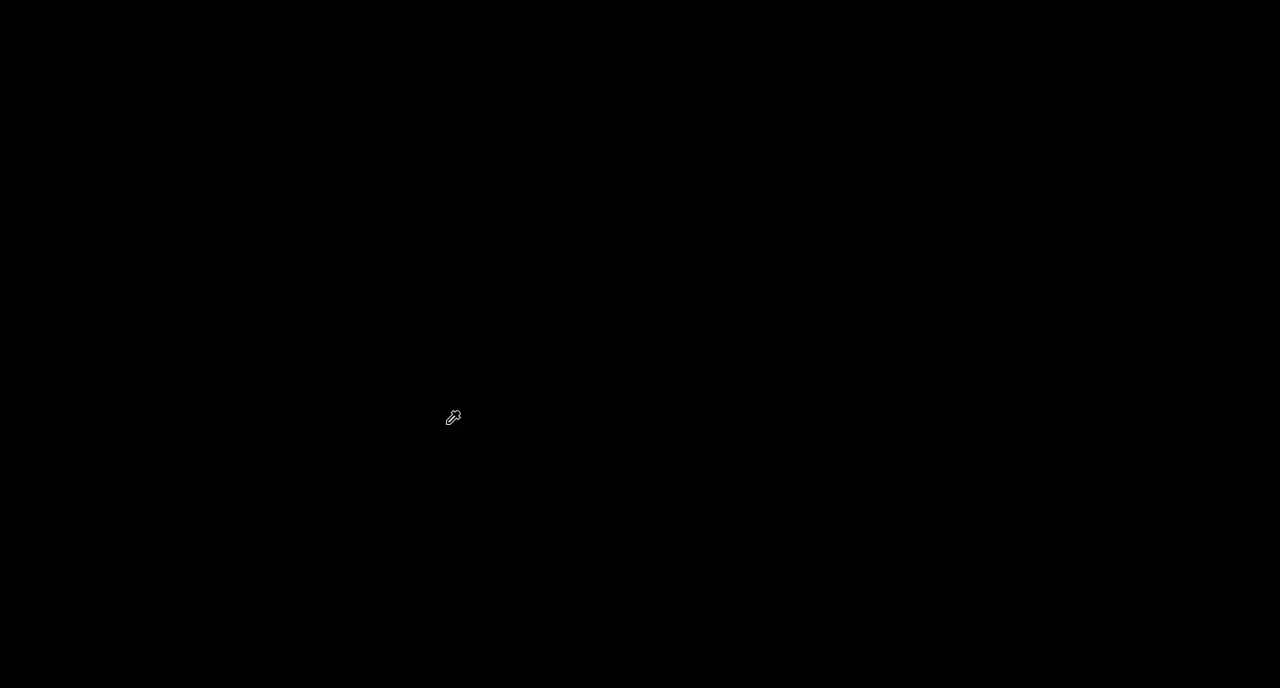
left_click(533, 560)
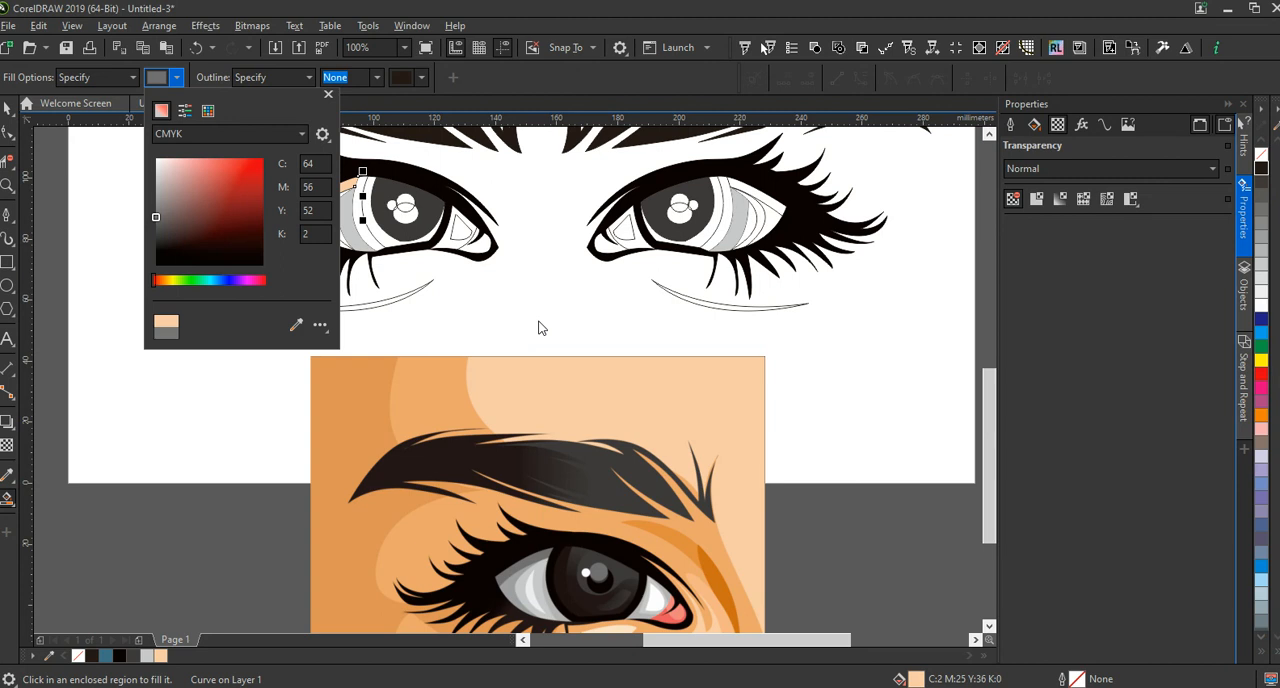
left_click(538, 322)
left_click(334, 189)
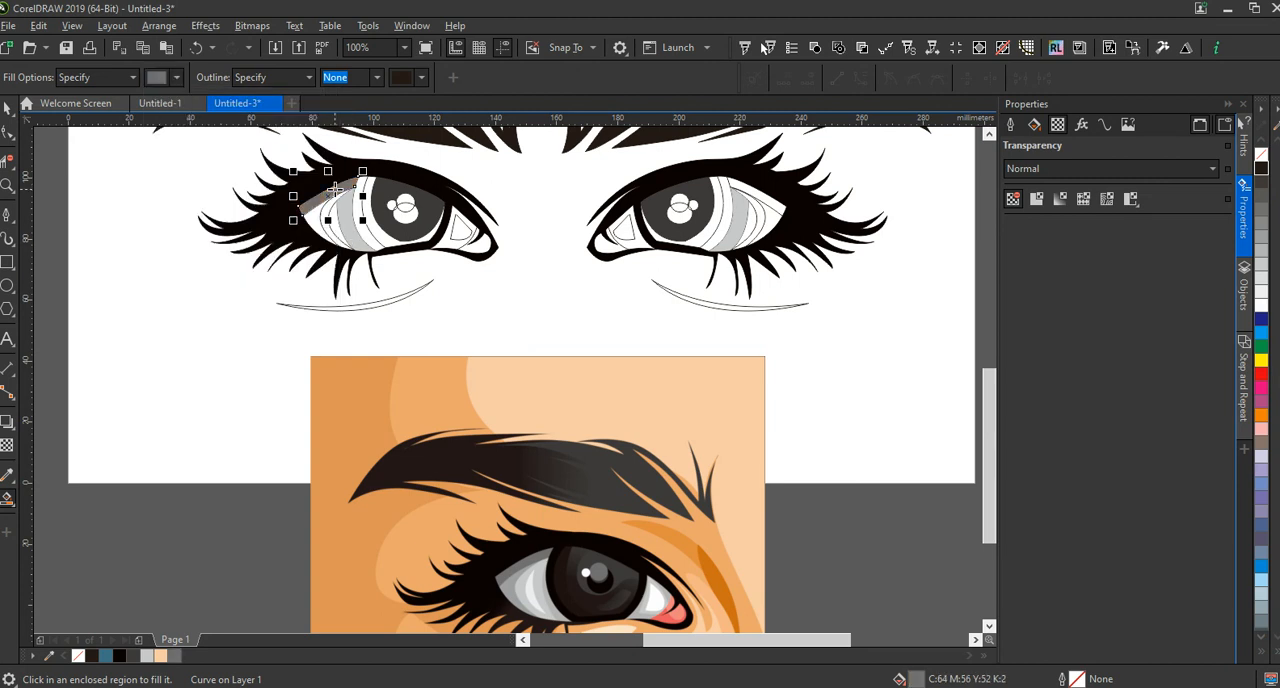
left_click(744, 188)
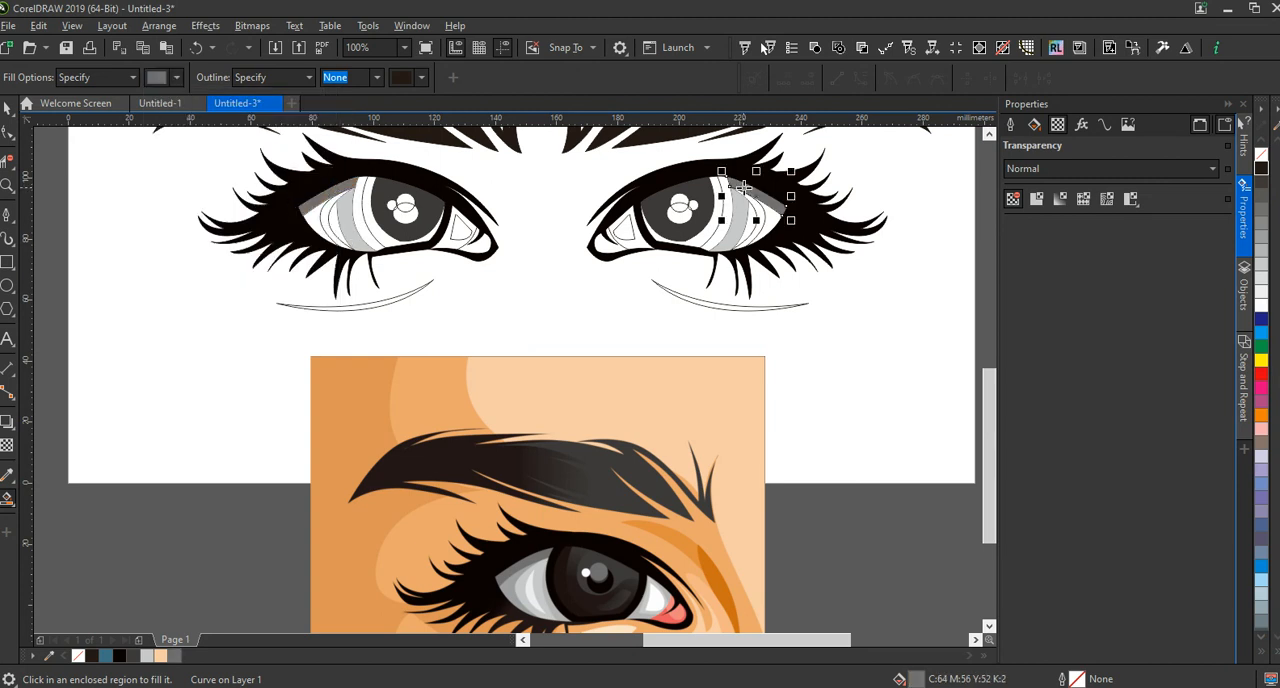
Sample the near-black C89 M89 Y89 K78 from the reference and fill the outer iris ring of both eyes
left_click(176, 78)
left_click(293, 325)
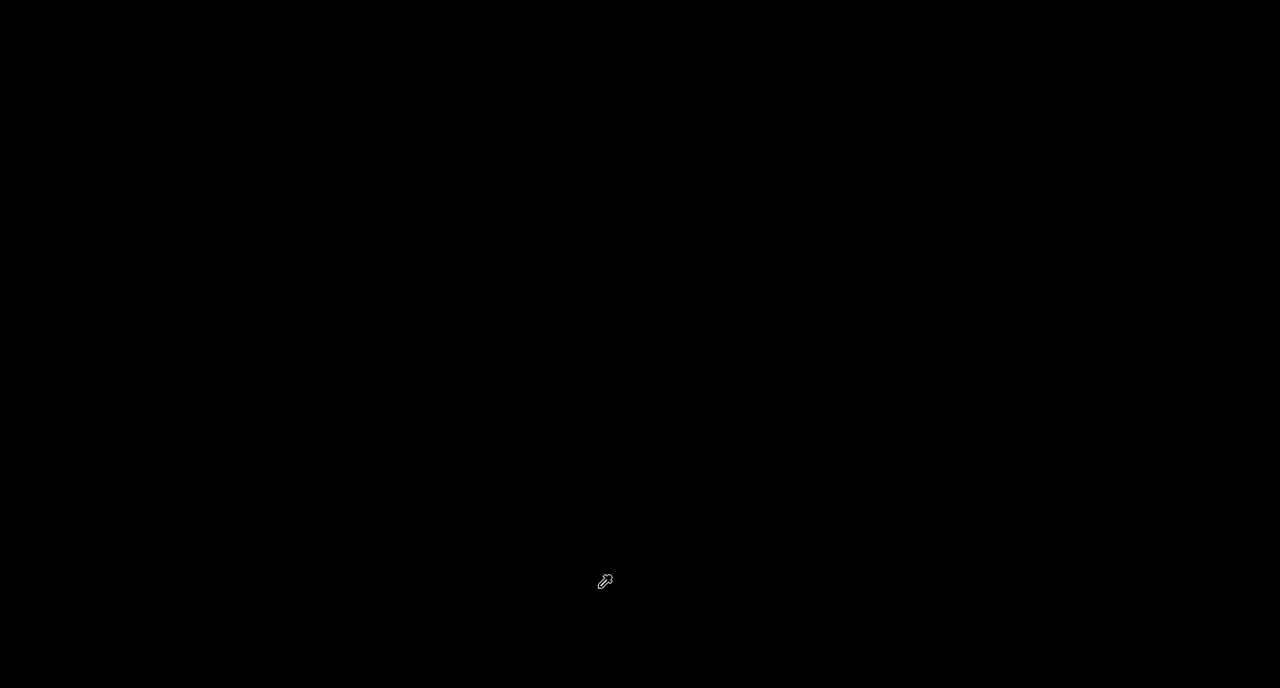
left_click(540, 537)
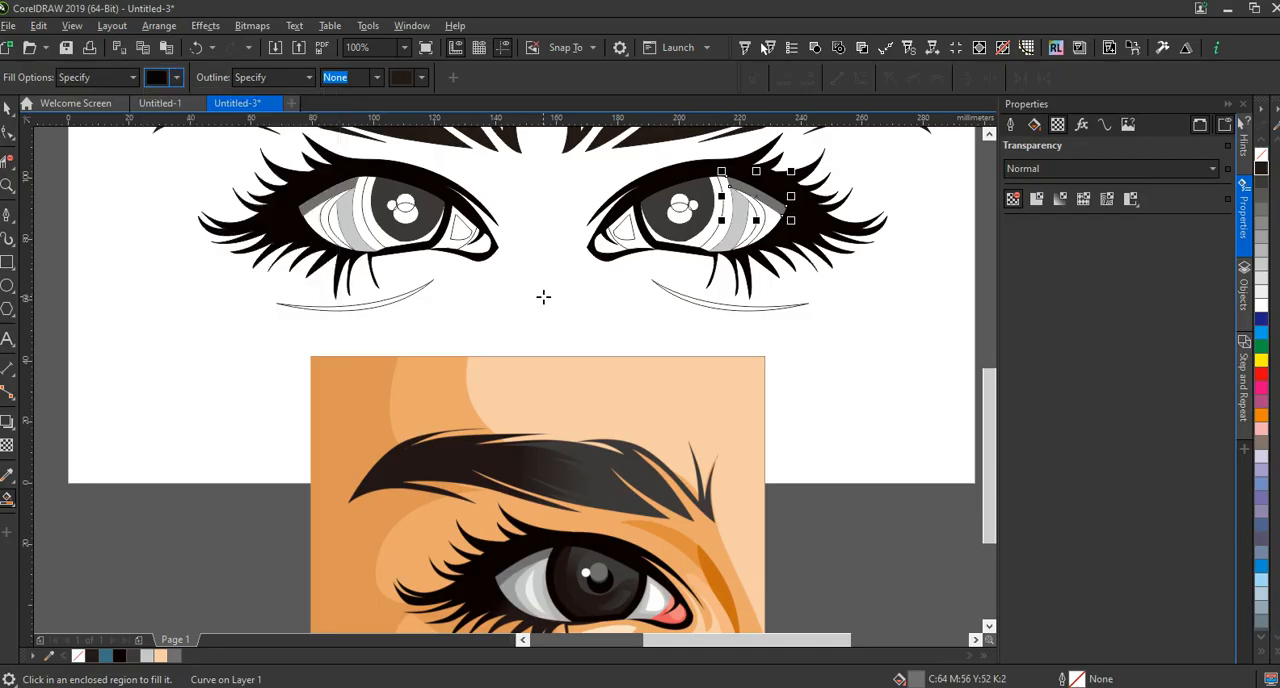
left_click(370, 208)
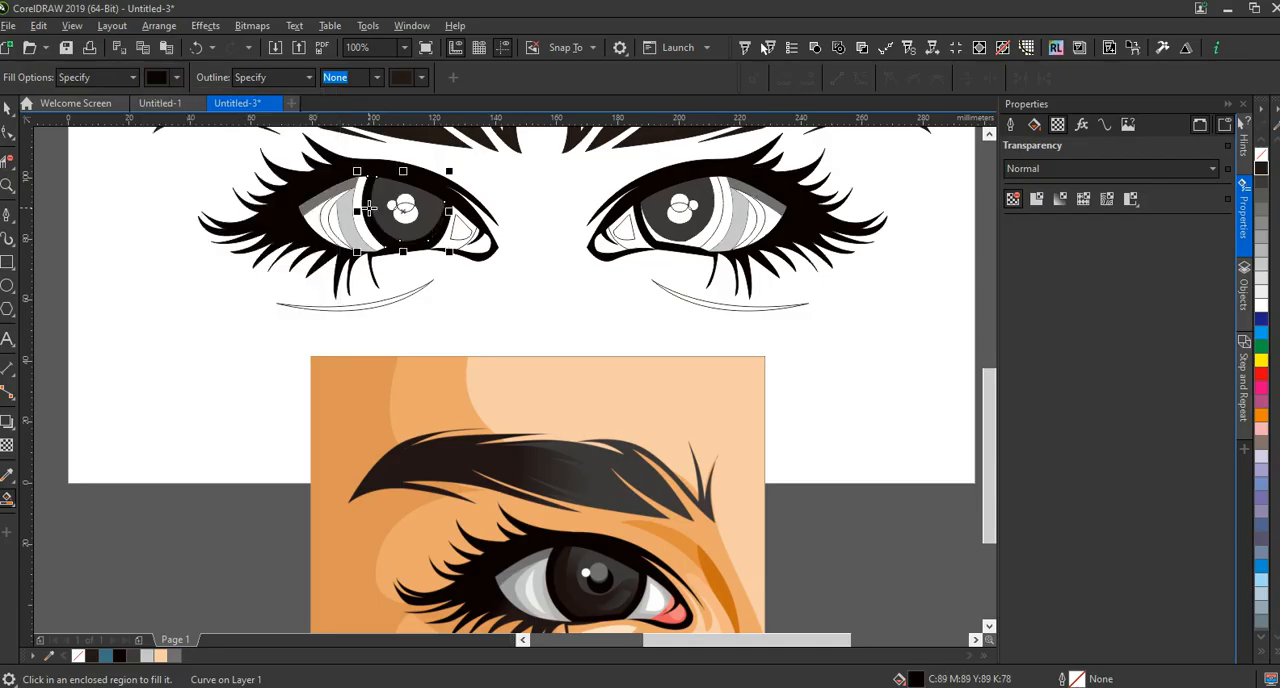
left_click(716, 190)
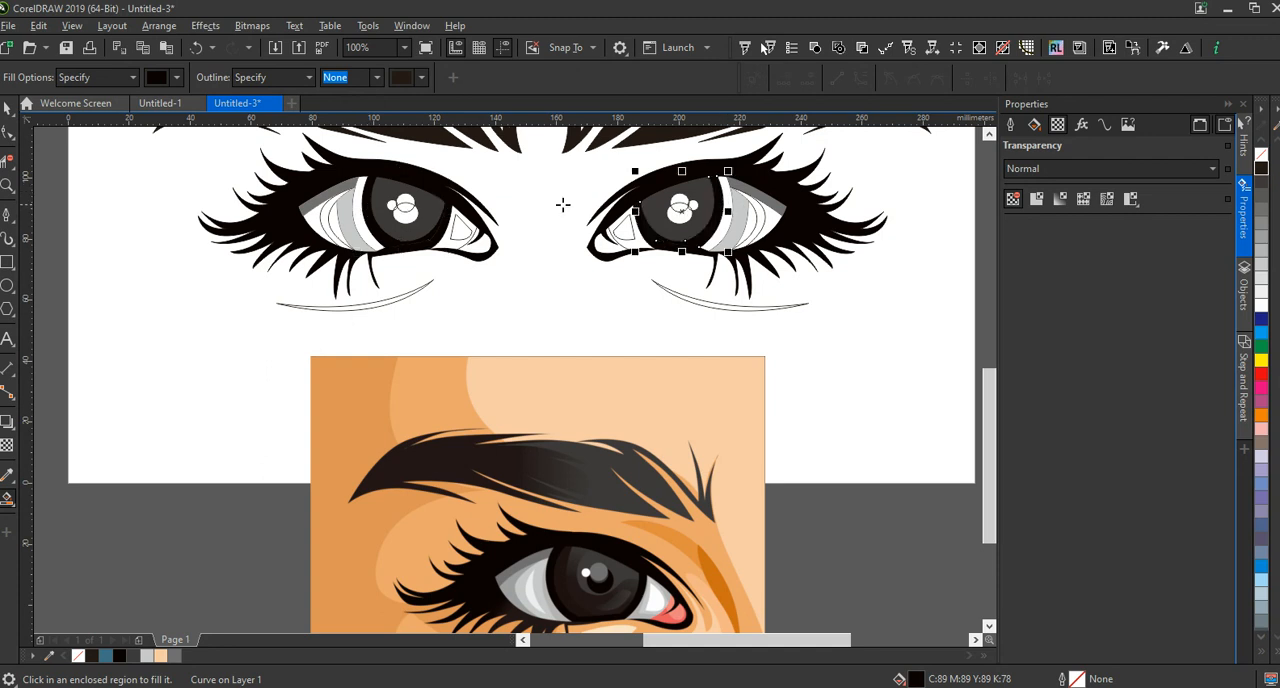
Fill the pupil below the highlights in both eyes with the near-black C89 M89 Y89 K78
left_click(681, 213)
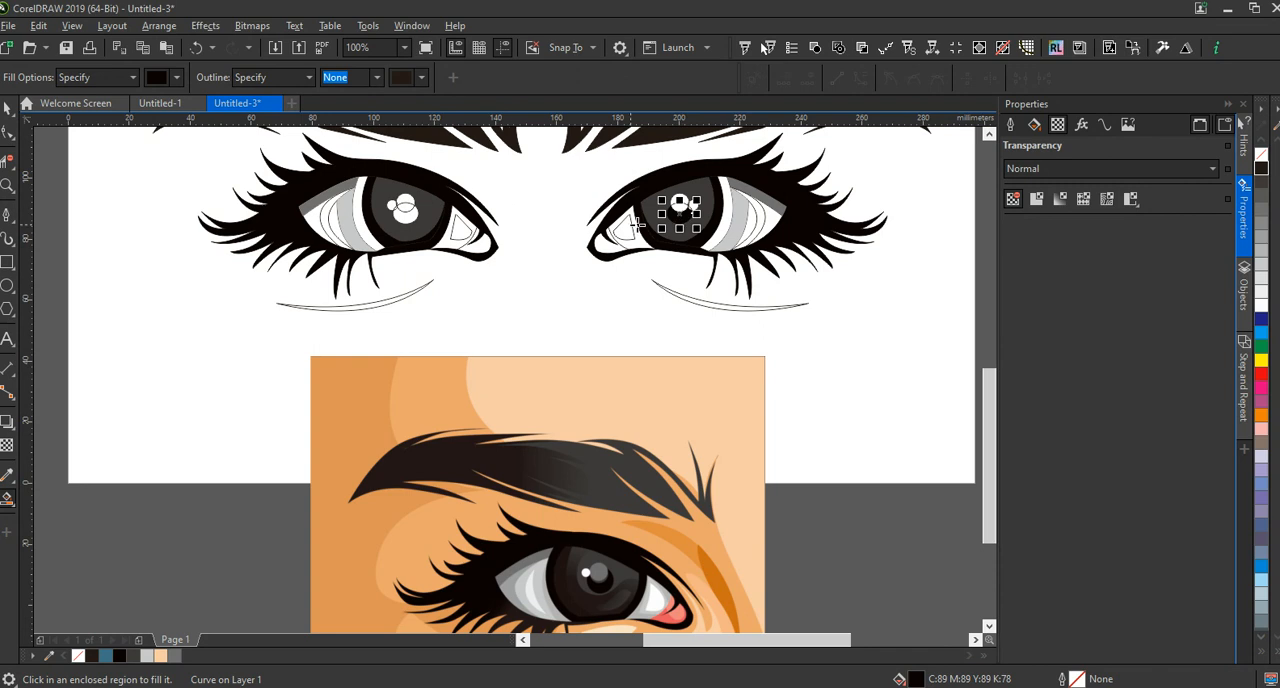
left_click(418, 219)
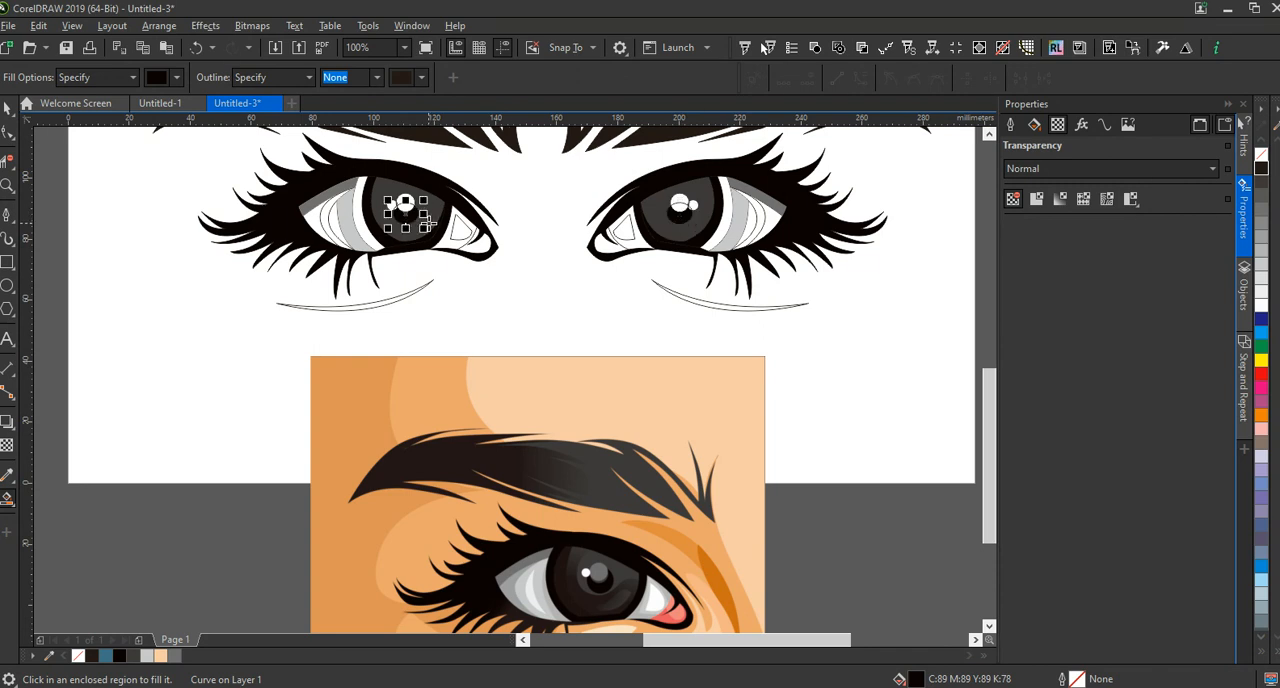
Delete the overlapping outline segments inside the highlight circles of the first eye with Virtual Segment Delete
scroll(412, 221, "up", 2)
left_click(7, 136)
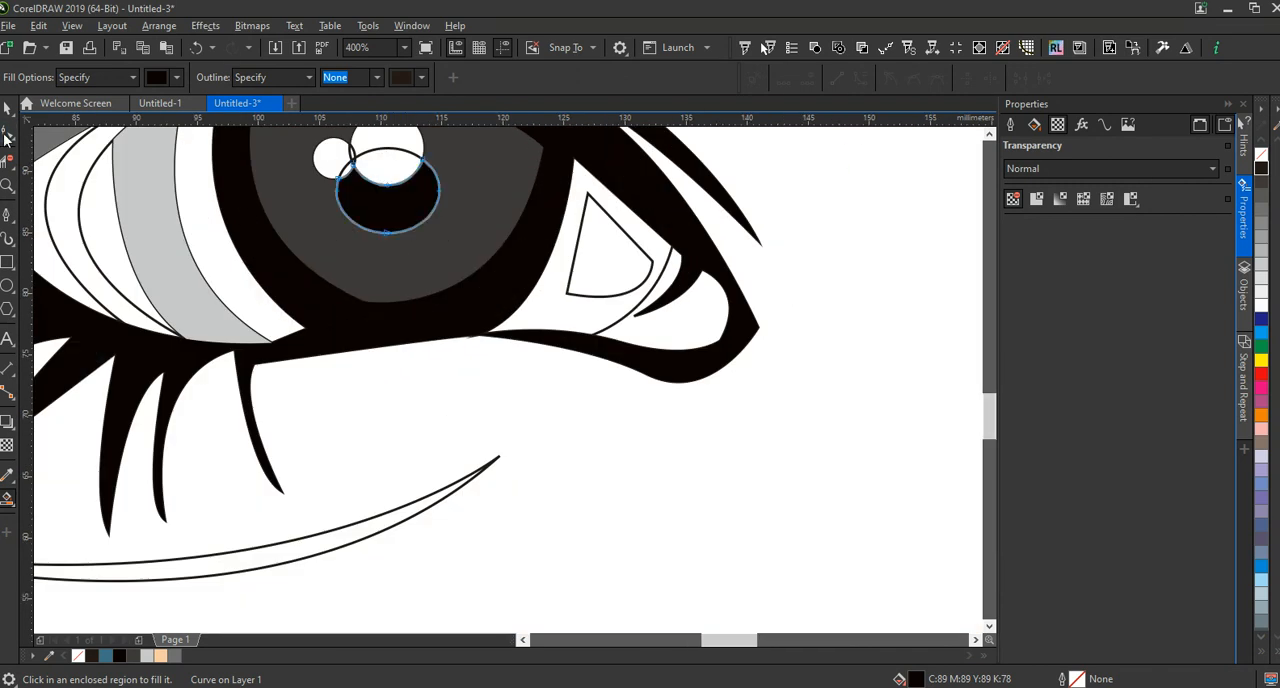
left_click(7, 163)
scroll(345, 161, "up", 2)
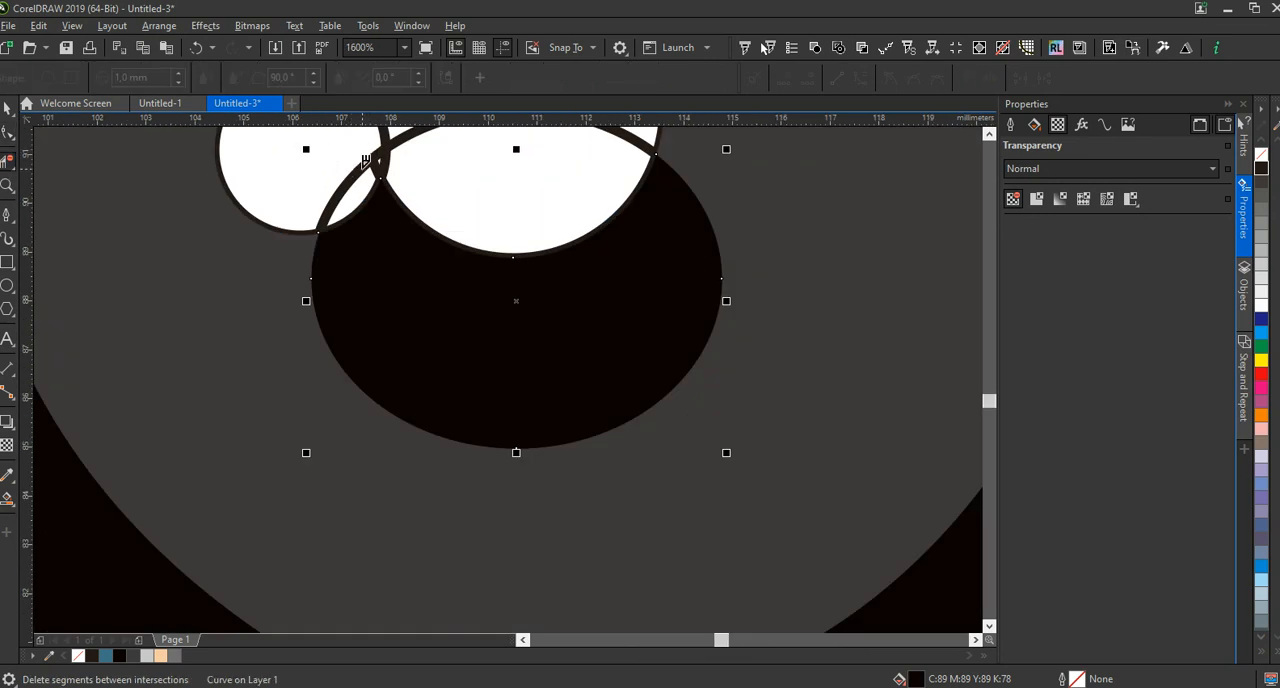
left_click(372, 162)
scroll(375, 160, "up", 1)
scroll(297, 263, "down", 3)
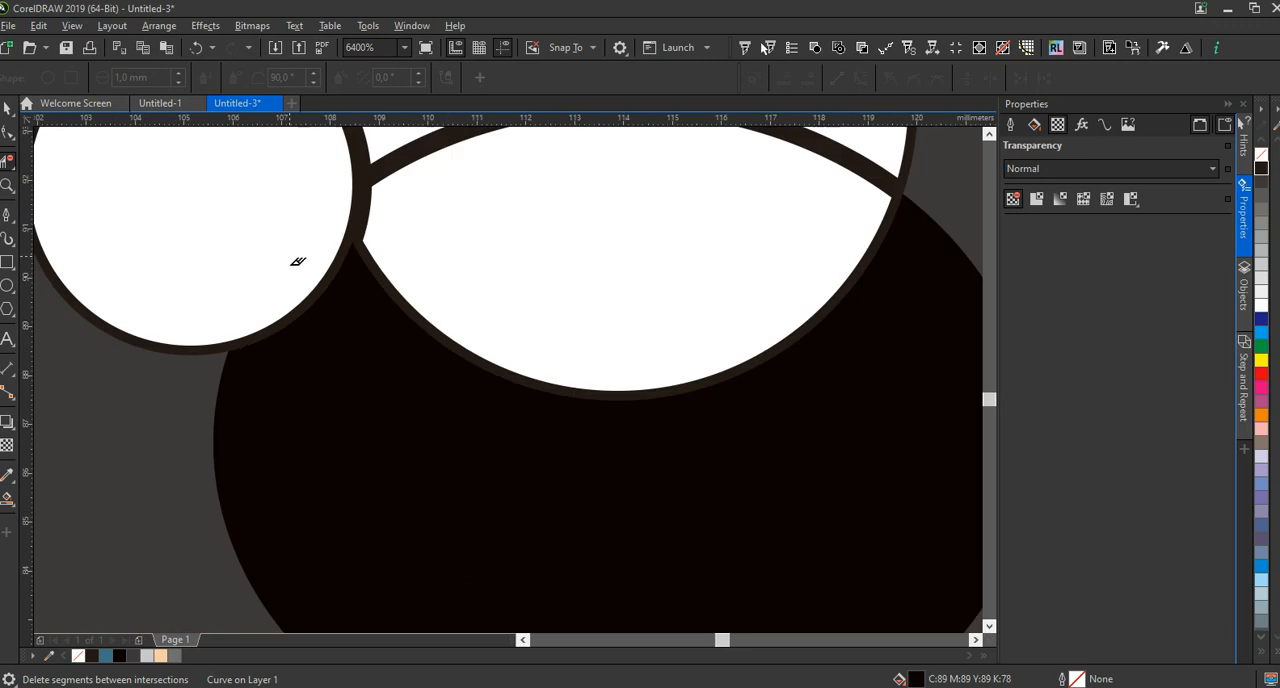
left_click(380, 224)
scroll(297, 253, "down", 3)
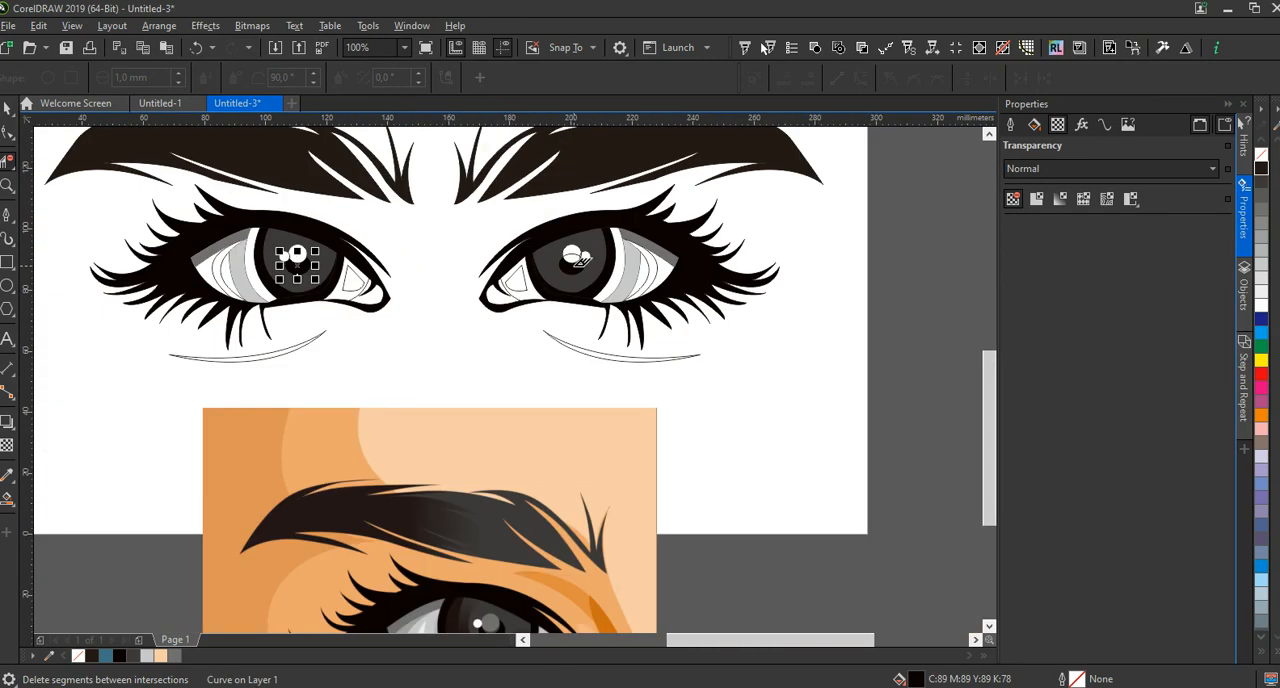
Delete the overlapping outline segments inside the highlight circles of the mirrored eye
scroll(583, 263, "up", 3)
left_click(541, 176)
scroll(630, 185, "up", 2)
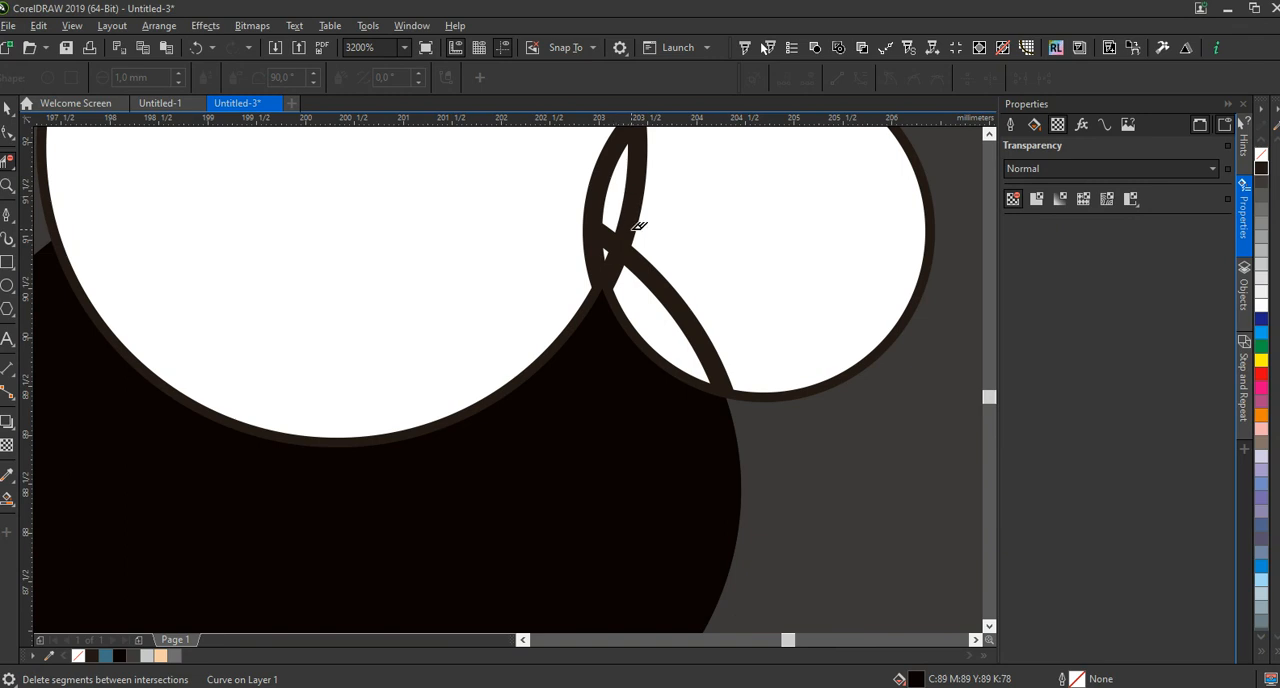
scroll(632, 229, "down", 2)
scroll(632, 229, "down", 3)
scroll(633, 229, "up", 5)
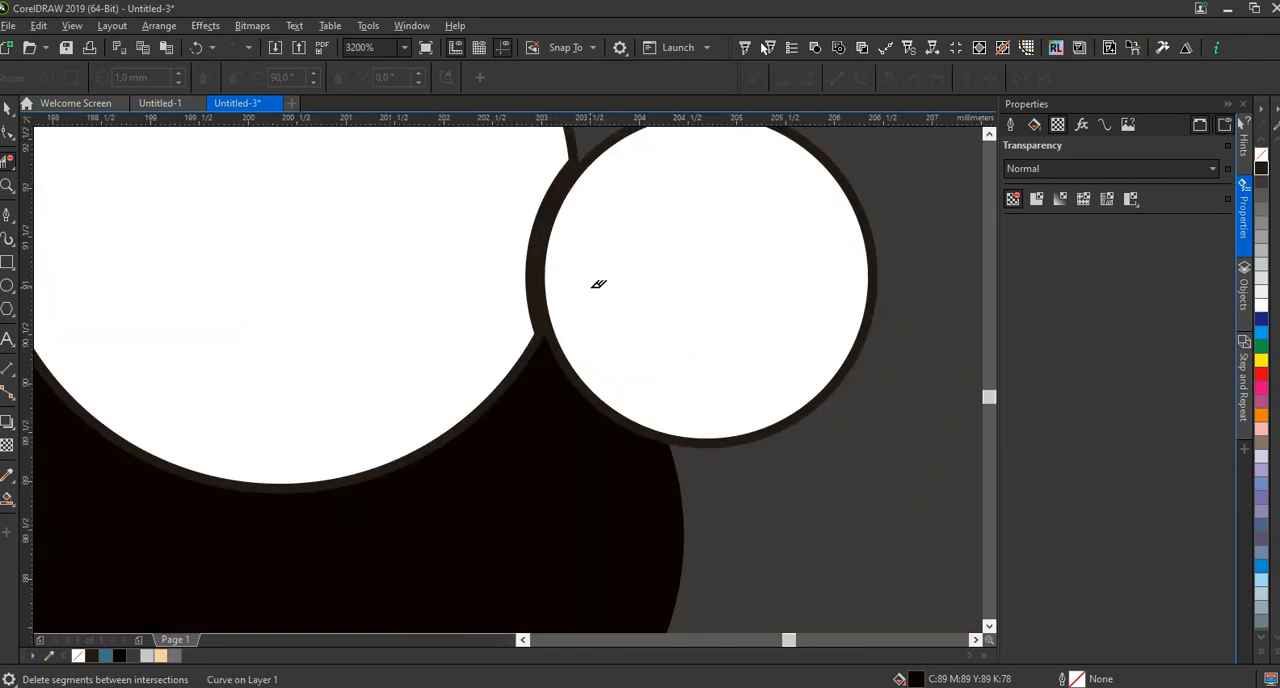
scroll(605, 295, "down", 2)
key("space")
scroll(597, 285, "down", 4)
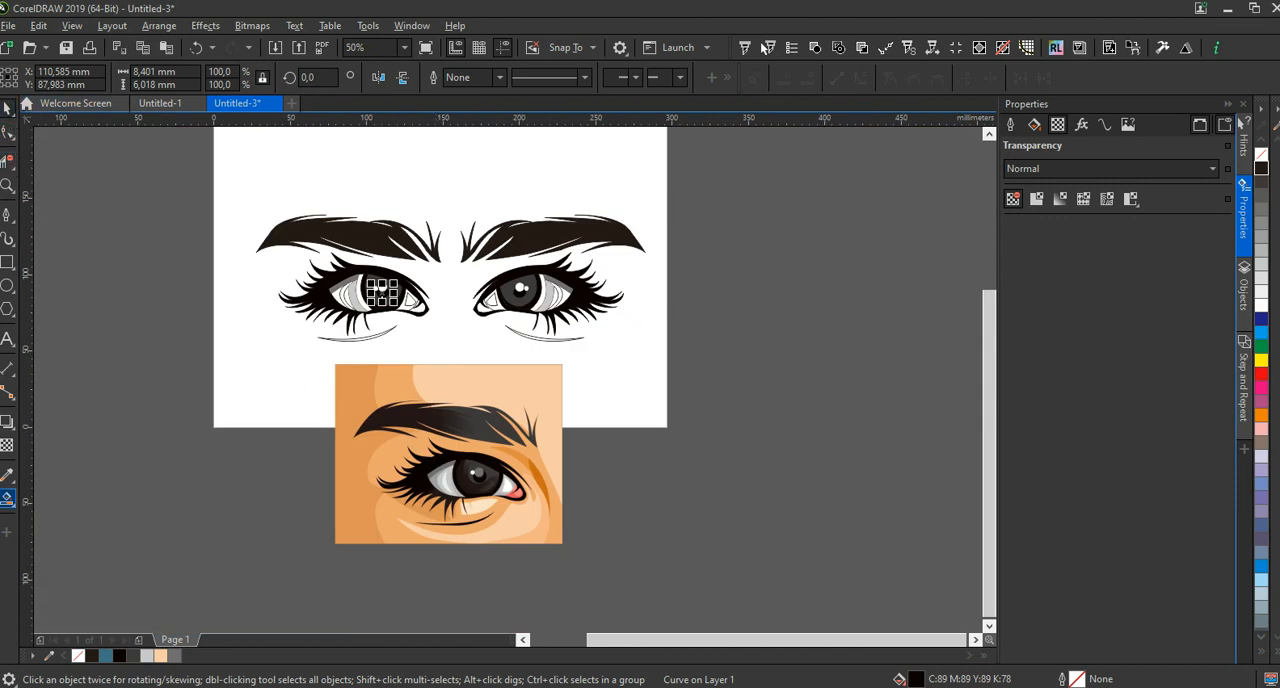
Sample the coral red C0 M79 Y50 K0 from the inner eye corner of the reference as the Smart Fill color
left_click(7, 498)
left_click(176, 77)
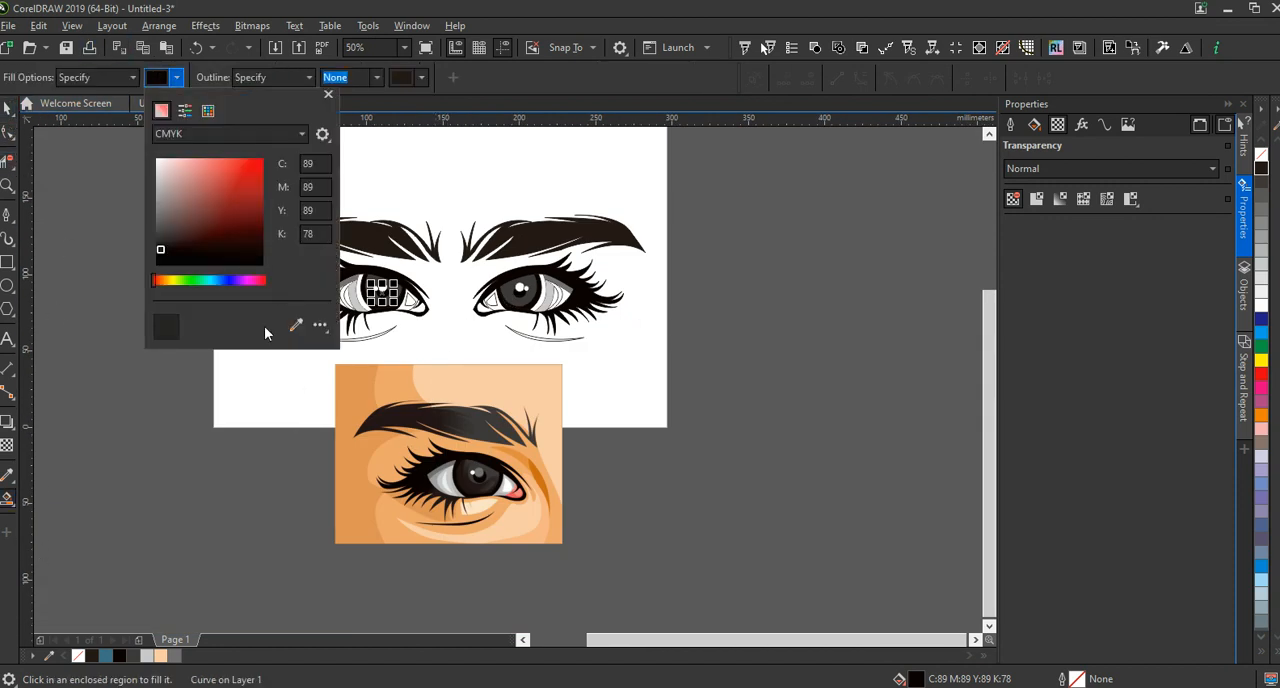
left_click(289, 328)
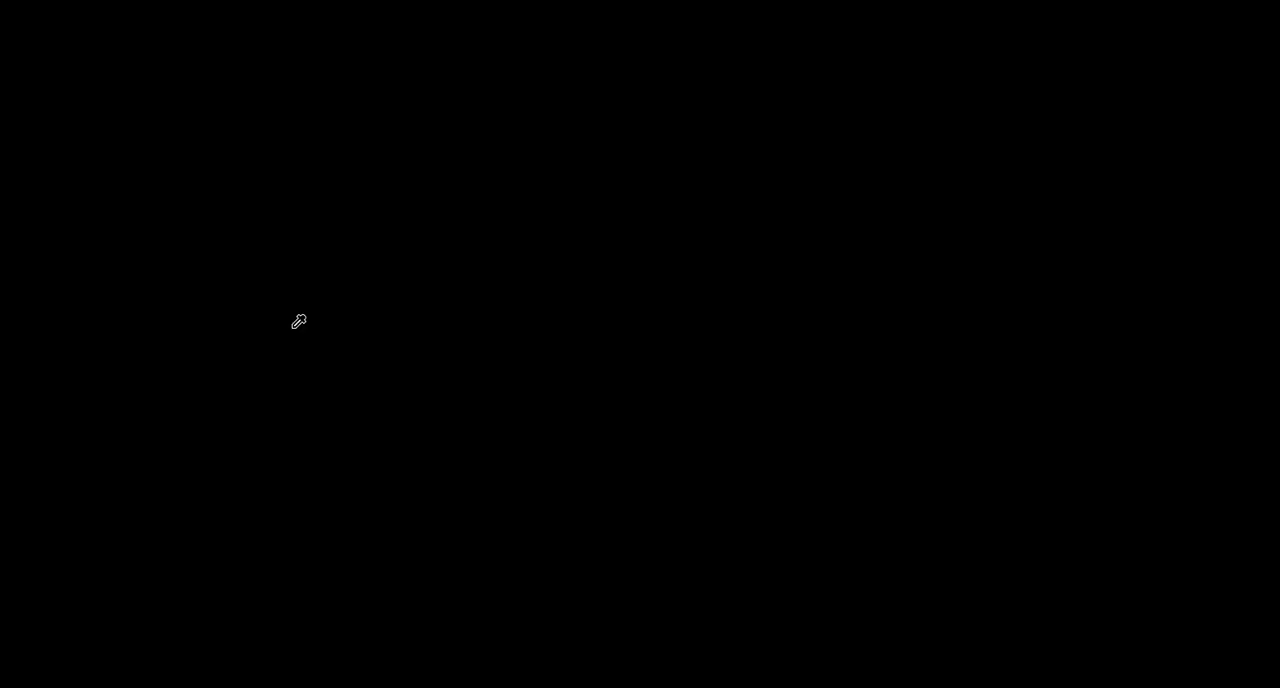
left_click(526, 474)
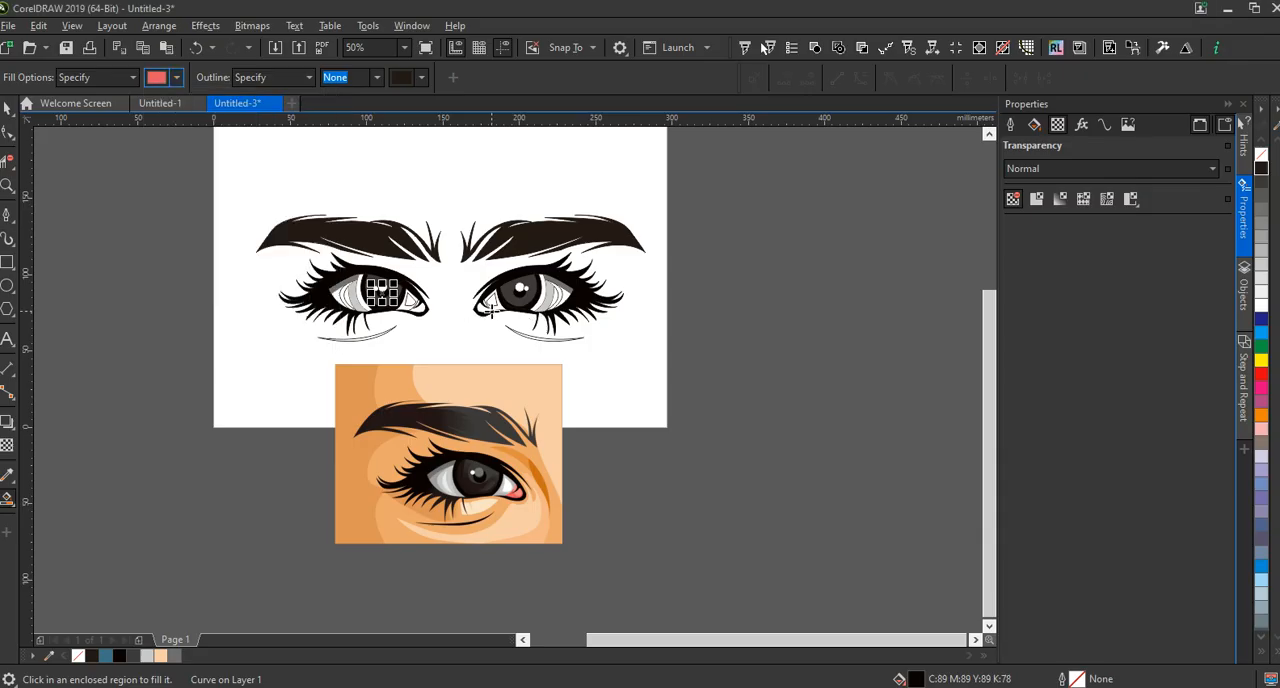
Try filling the eye-white area around the small triangle near the inner corner of both eyes with coral red
scroll(490, 310, "up", 3)
left_click(478, 262)
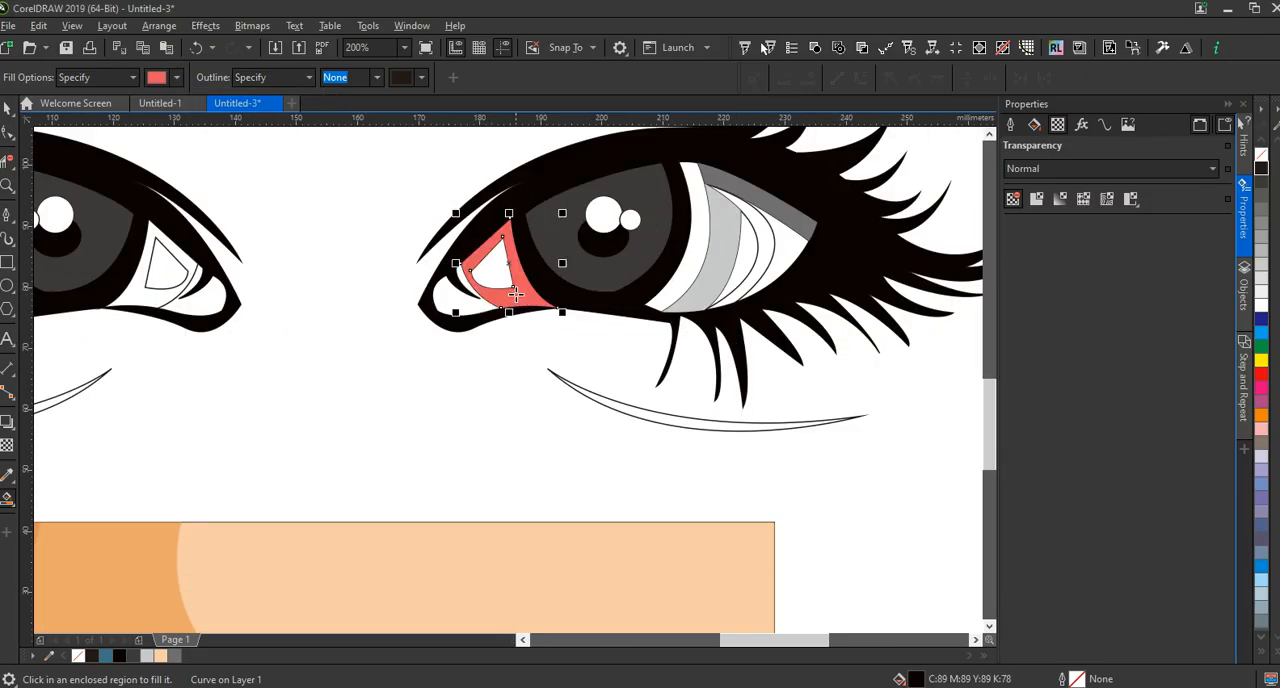
scroll(513, 293, "down", 1)
scroll(350, 292, "up", 3)
left_click(306, 305)
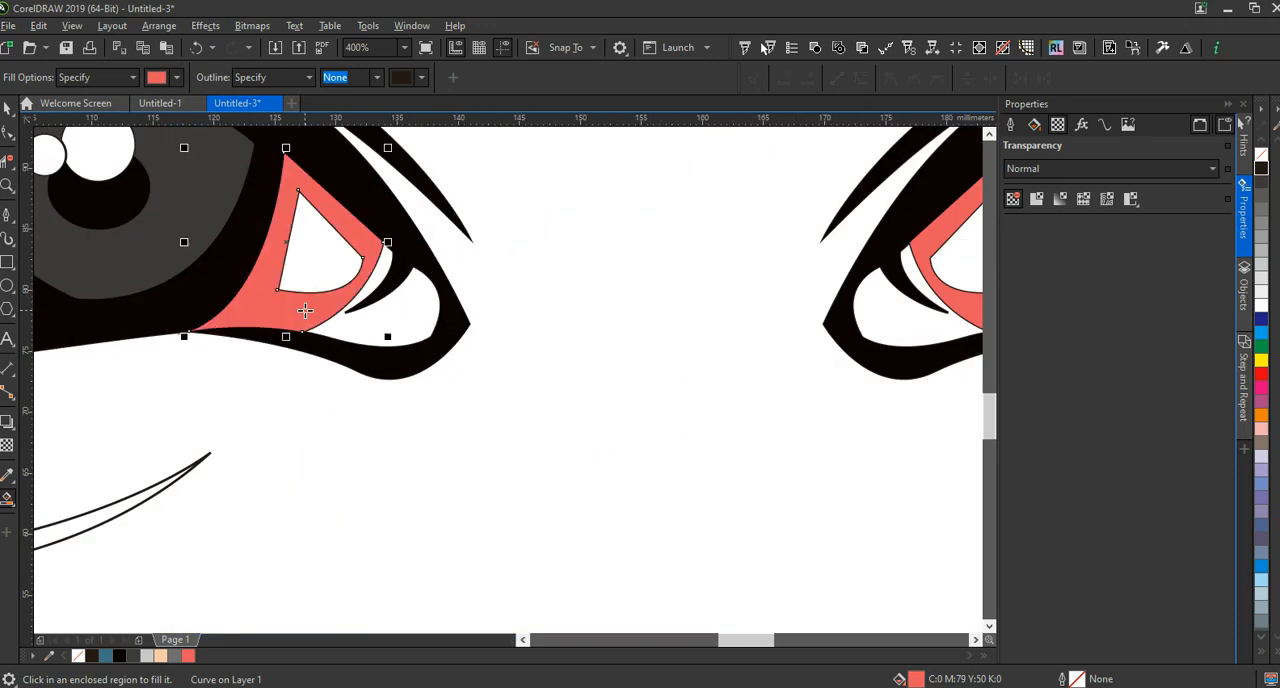
scroll(345, 243, "down", 3)
scroll(349, 243, "down", 1)
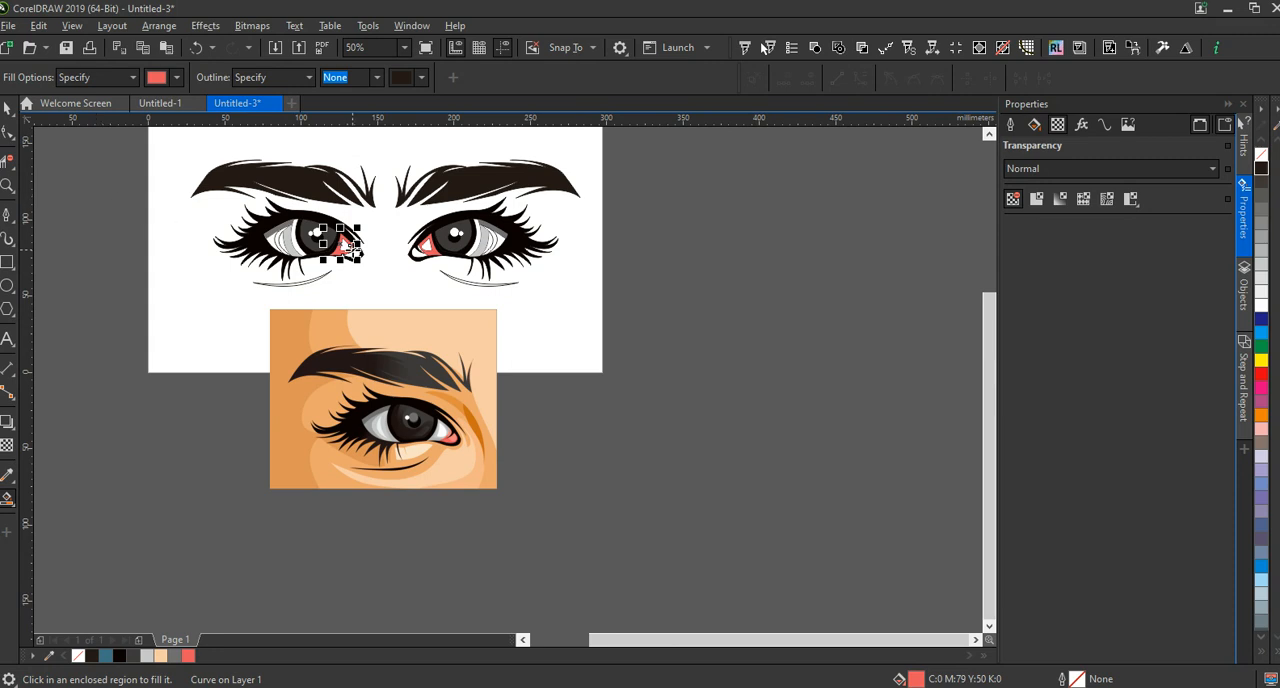
scroll(423, 243, "up", 3)
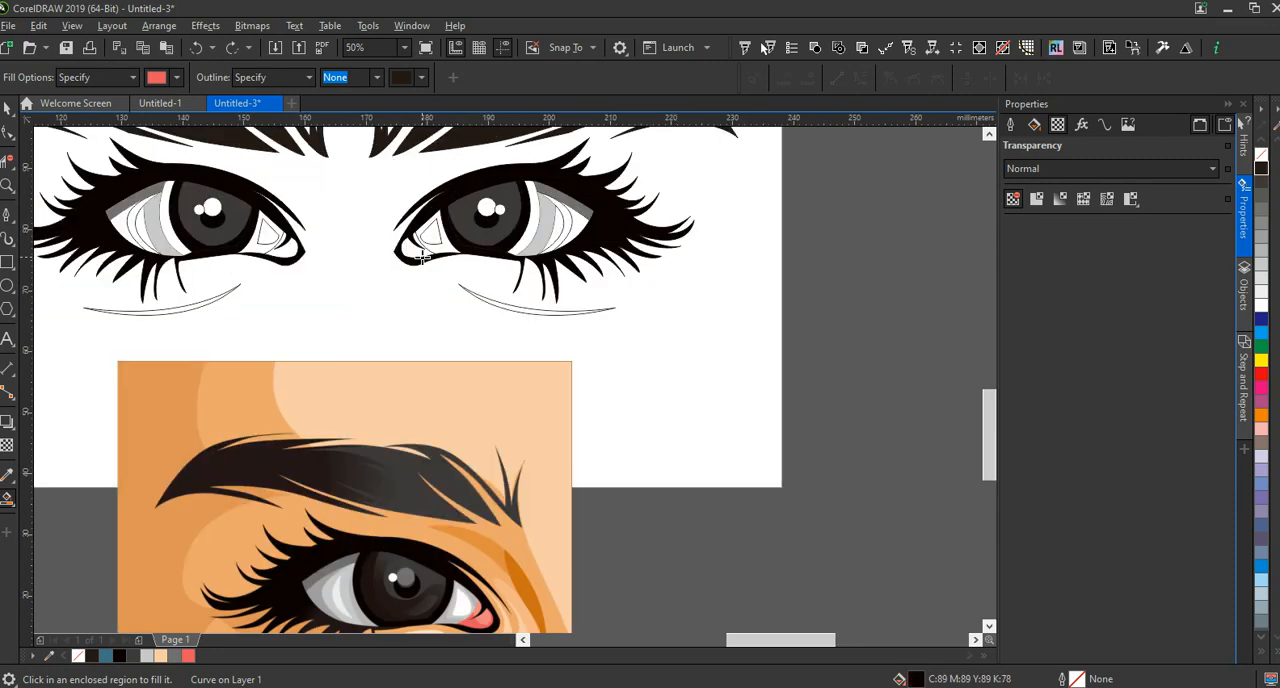
Fill the tear-duct area at the inner corner of both eyes with the coral red C0 M79 Y50 K0
scroll(407, 241, "down", 2)
scroll(415, 230, "up", 2)
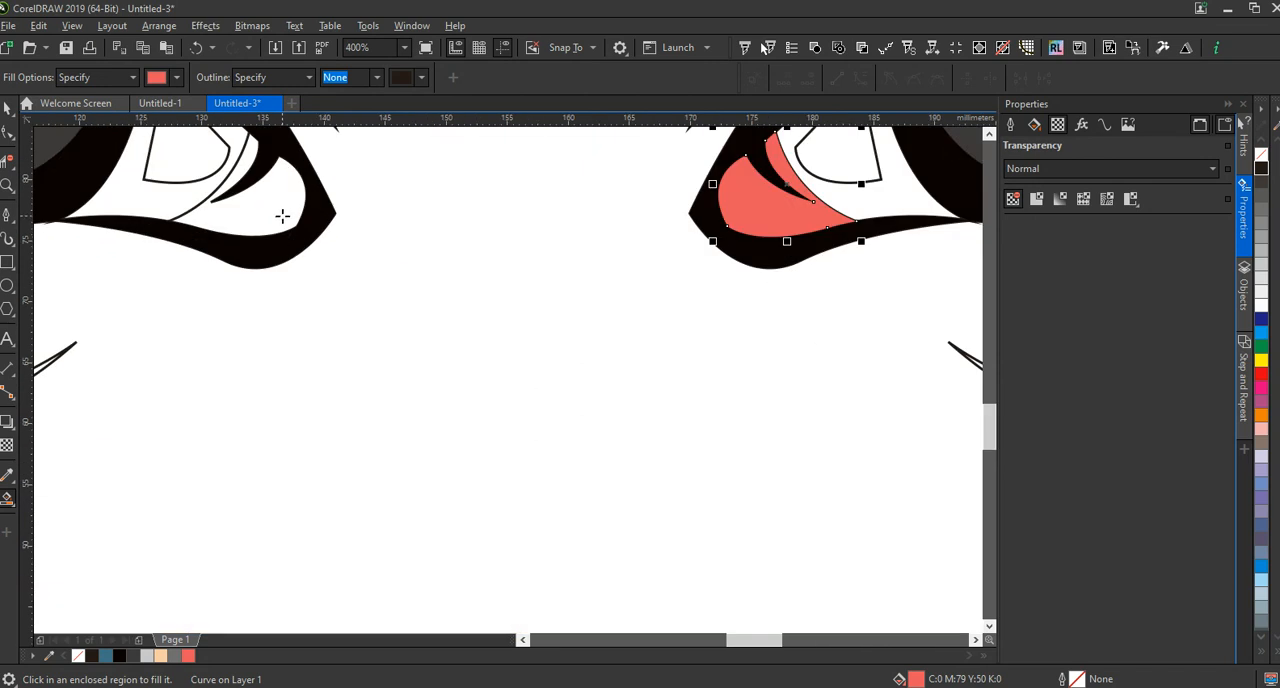
left_click(282, 216)
scroll(370, 199, "down", 2)
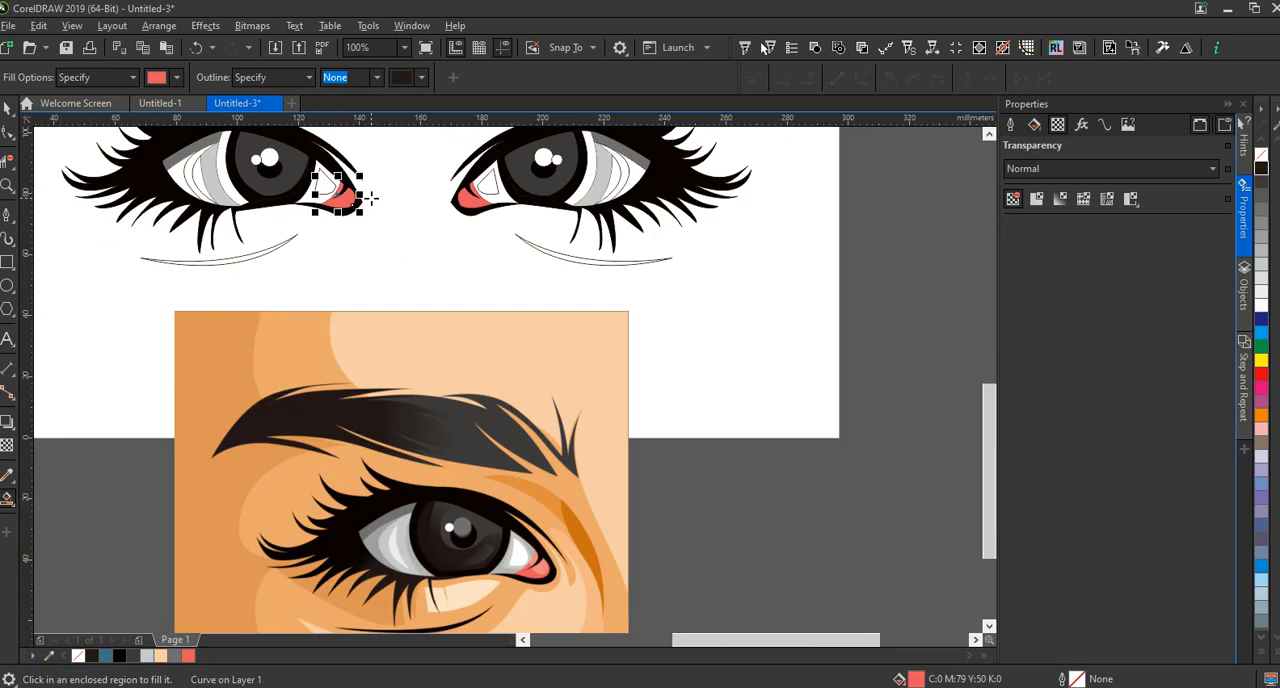
Sample the light grey C25 M18 Y18 K0 from the reference and fill the inner-corner eye white around the triangle in both eyes
left_click(177, 81)
left_click(295, 326)
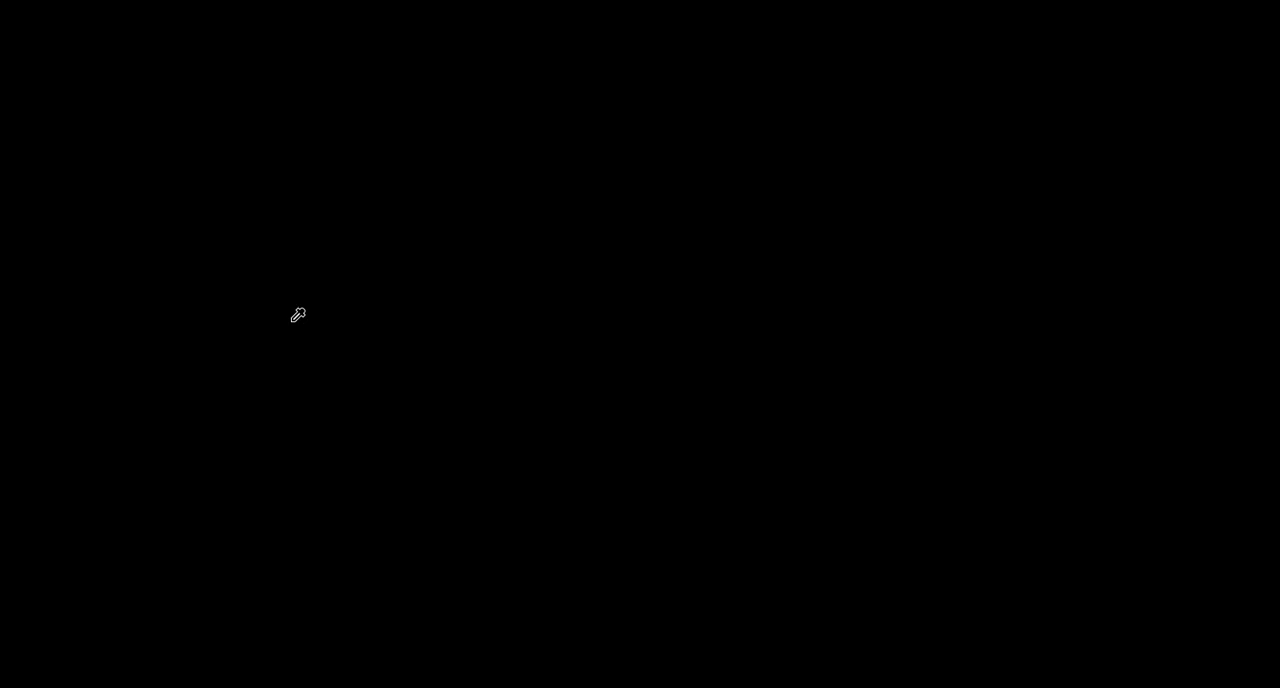
left_click(535, 544)
left_click(485, 182)
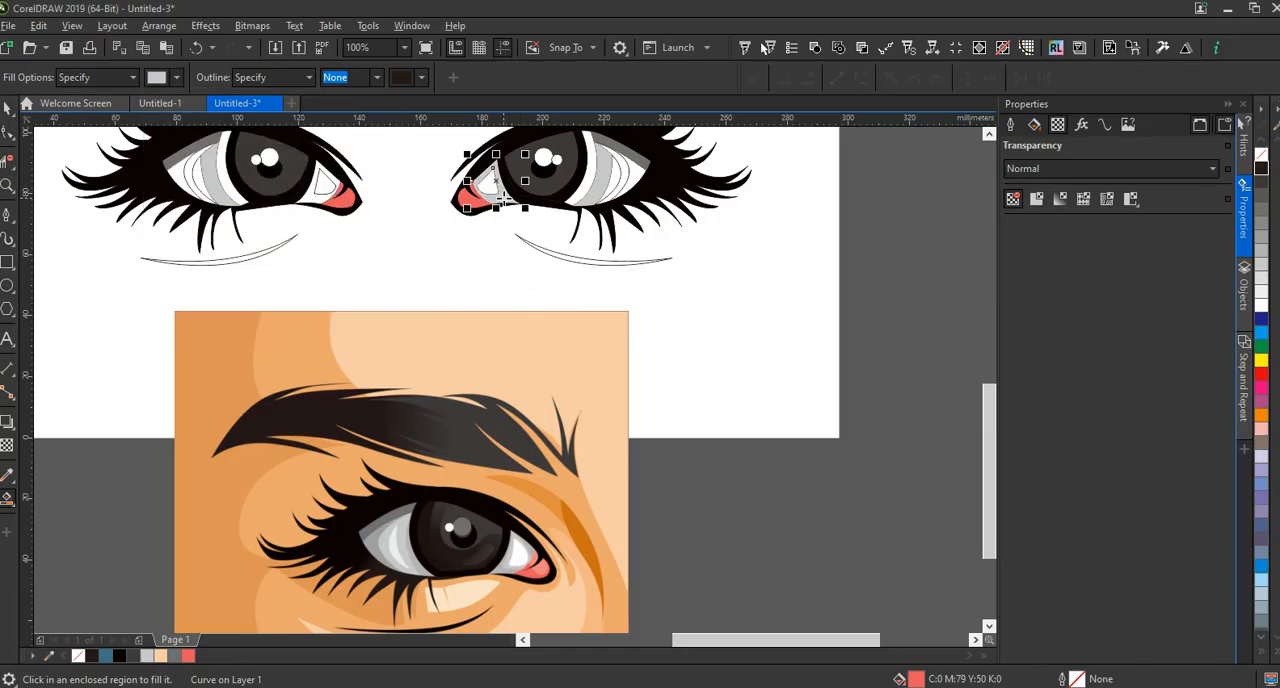
left_click(317, 200)
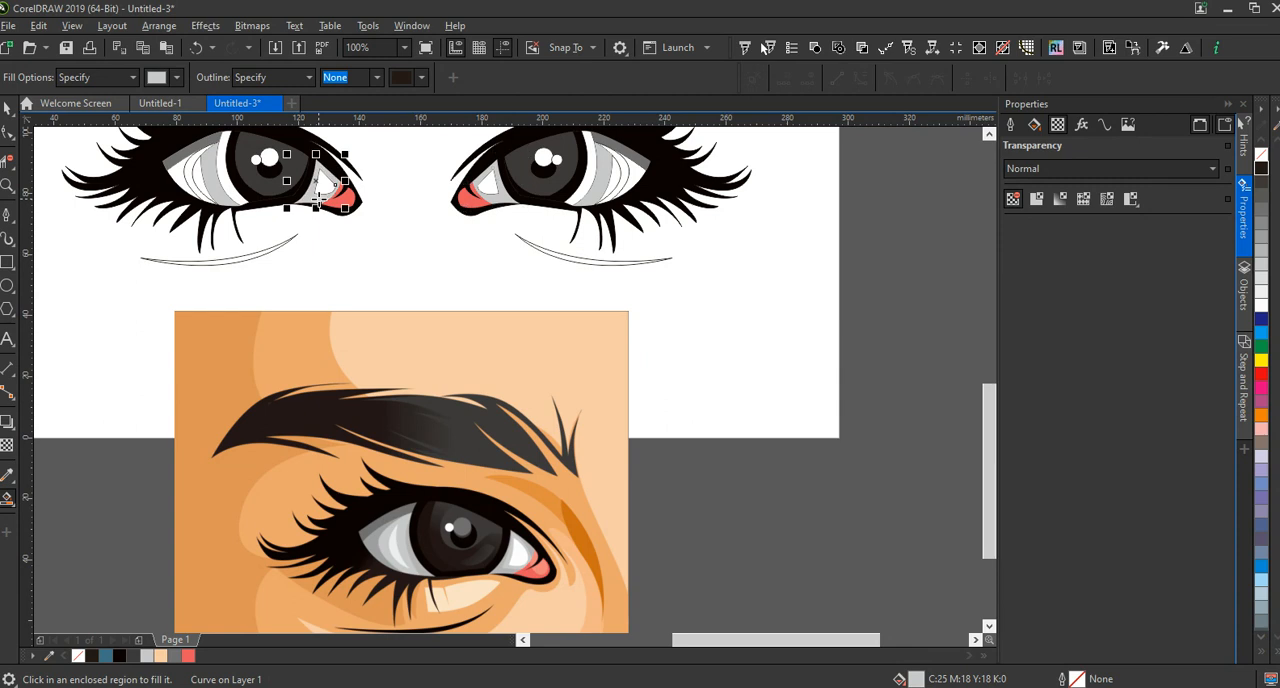
Sample white C0 M0 Y0 K0 from the reference and fill the inner-corner triangle and the thin crescent highlight in both eyes
left_click(177, 80)
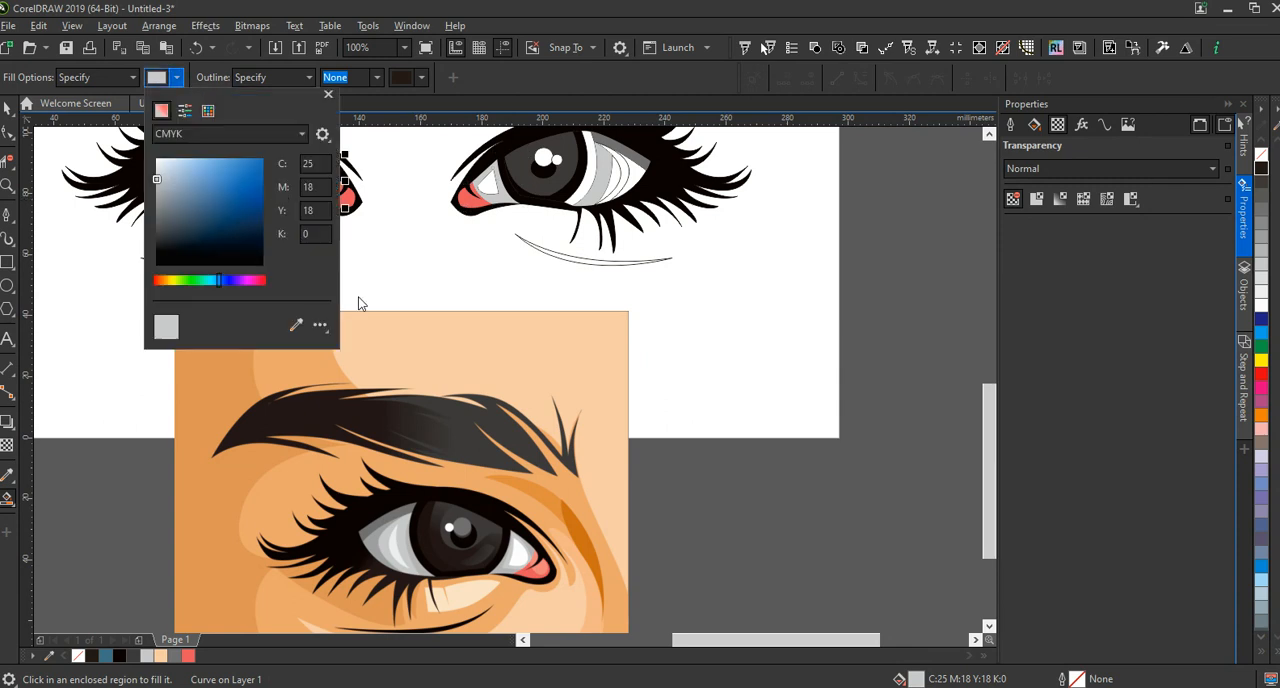
left_click(296, 328)
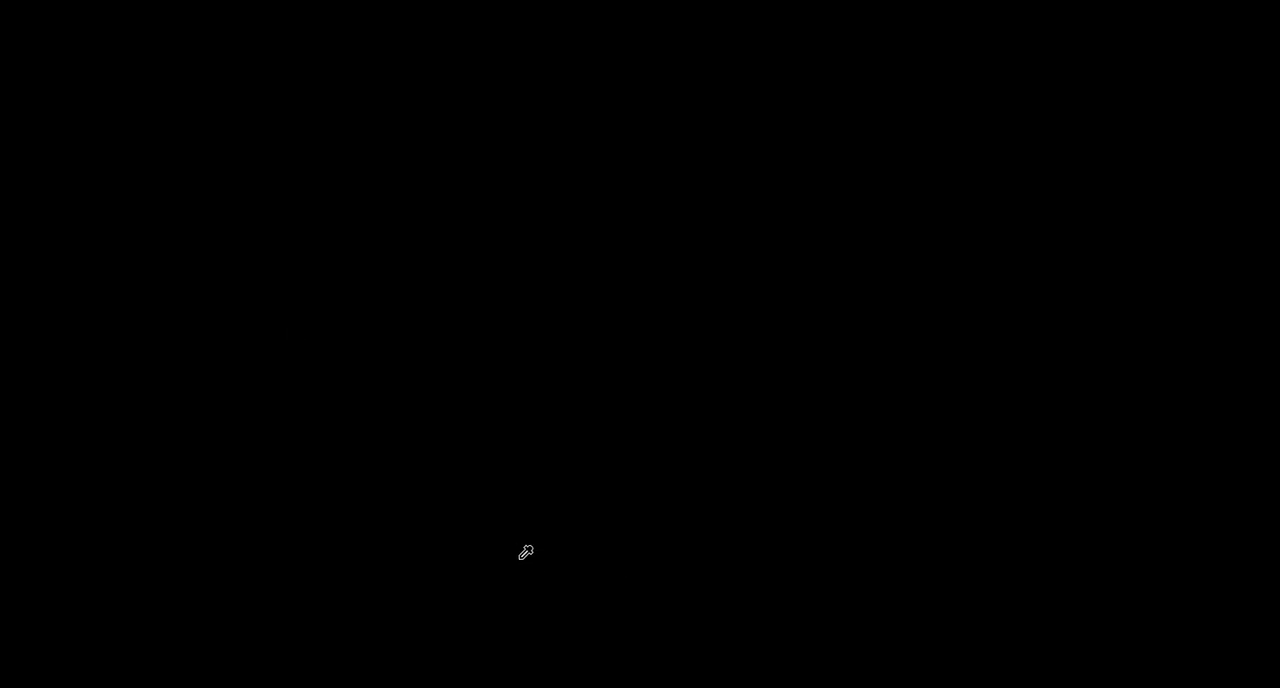
left_click(531, 407)
left_click(320, 185)
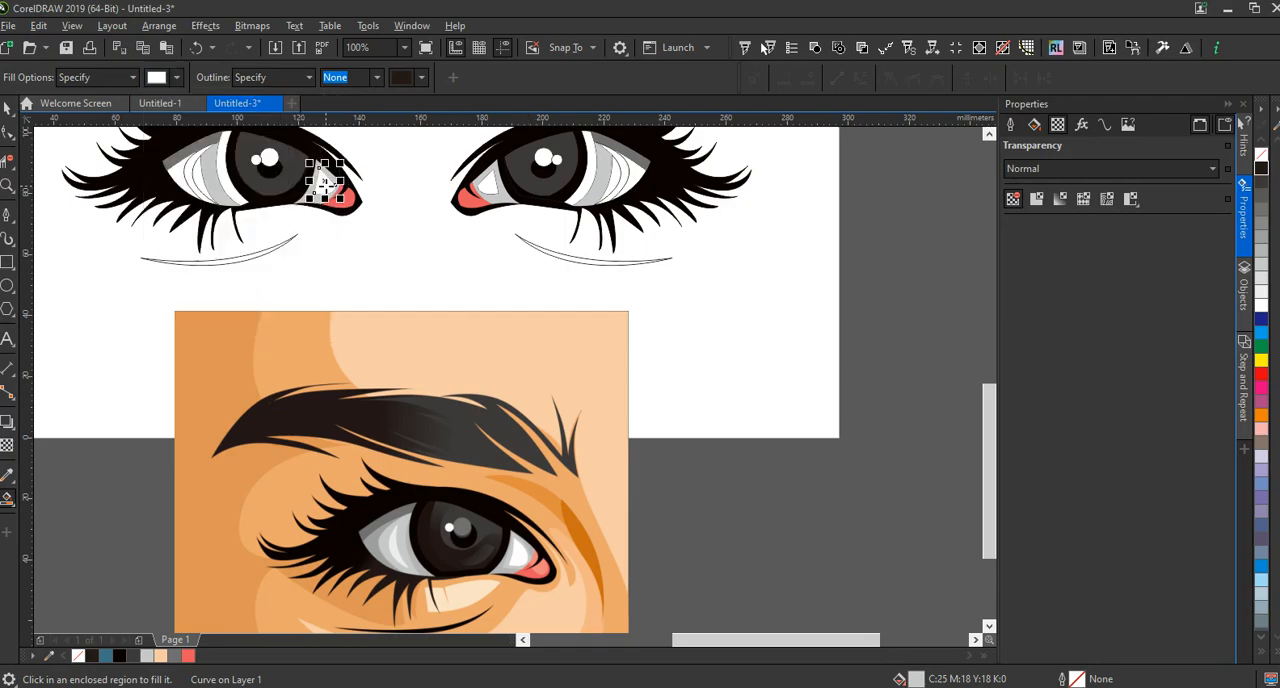
left_click(488, 182)
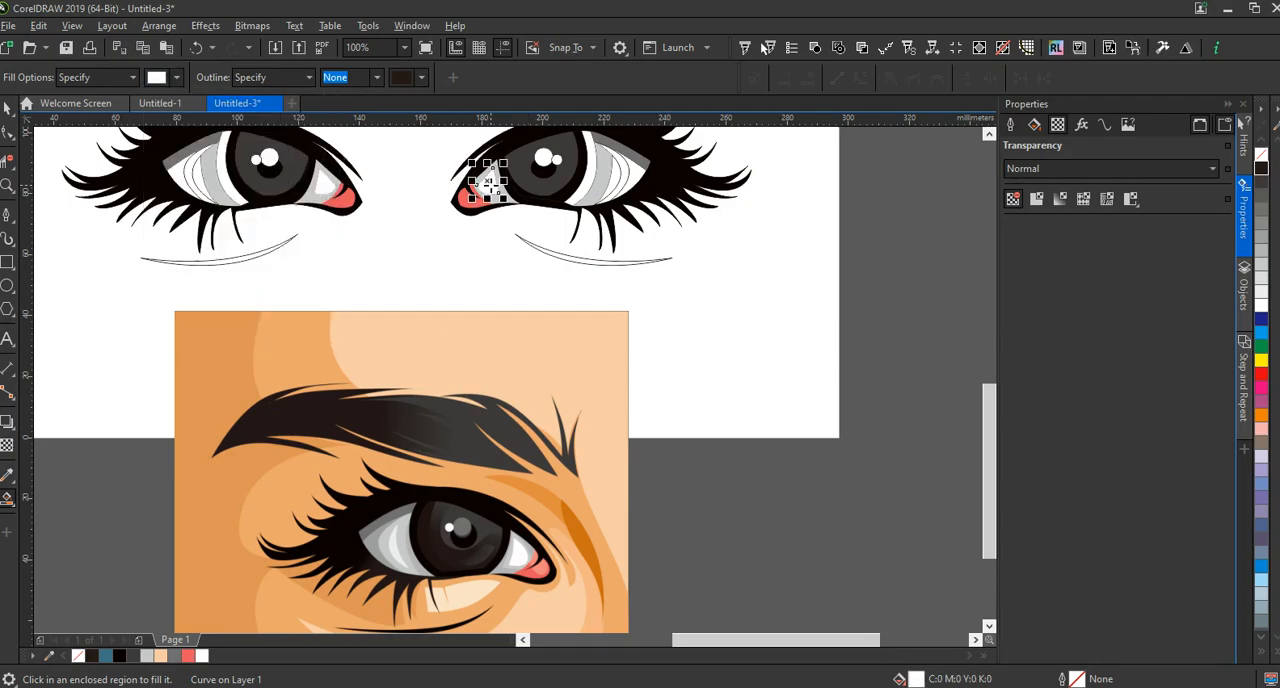
left_click(198, 174)
left_click(612, 178)
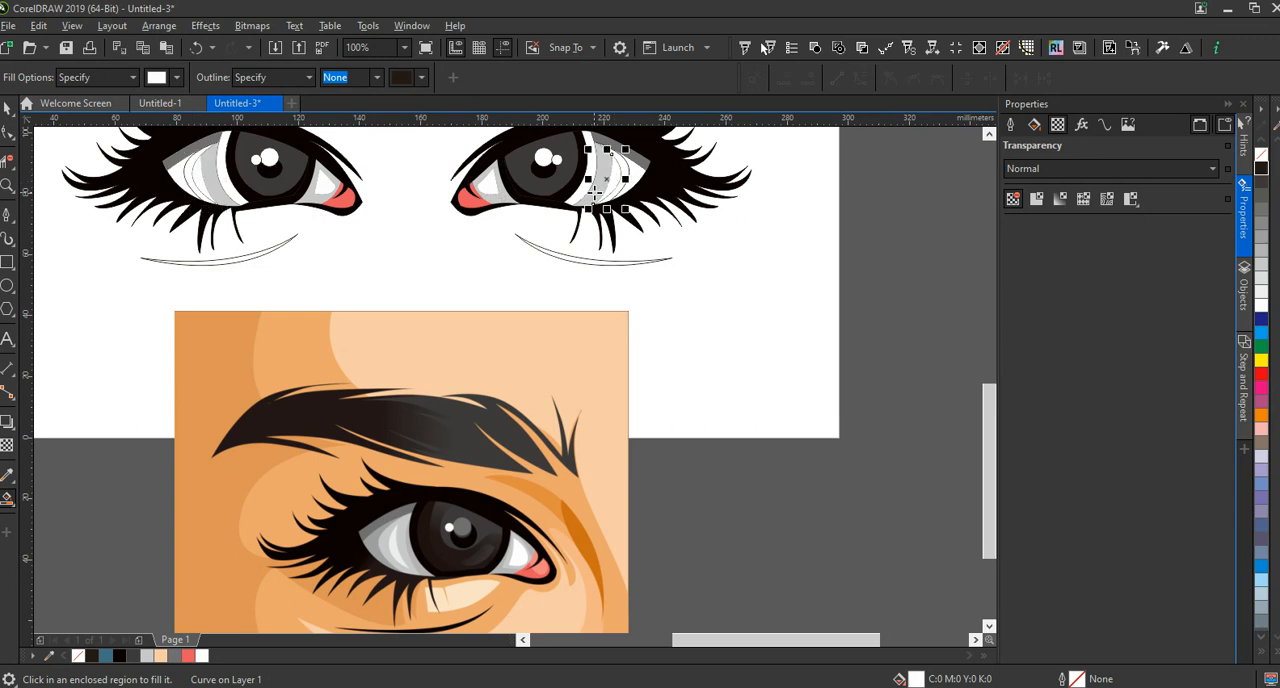
Sample the light grey C25 M18 Y18 K0 from the reference and fill the crescent band outside the white highlight in both eyes
left_click(177, 80)
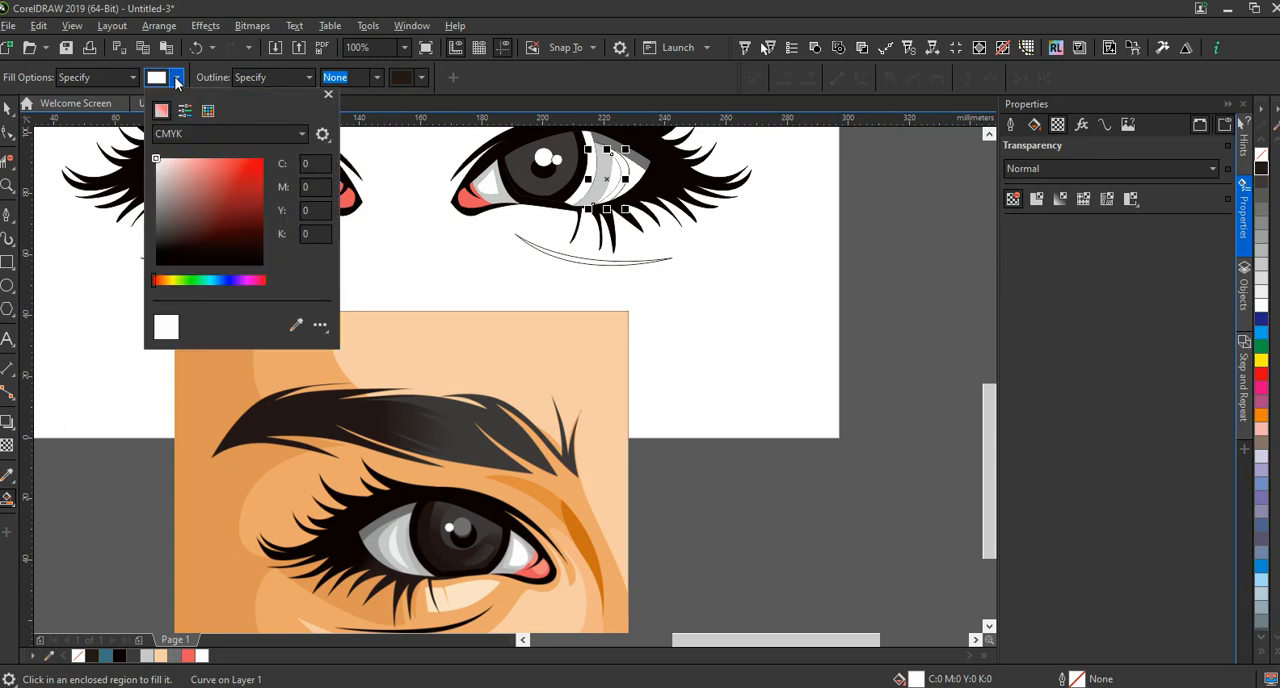
left_click(296, 325)
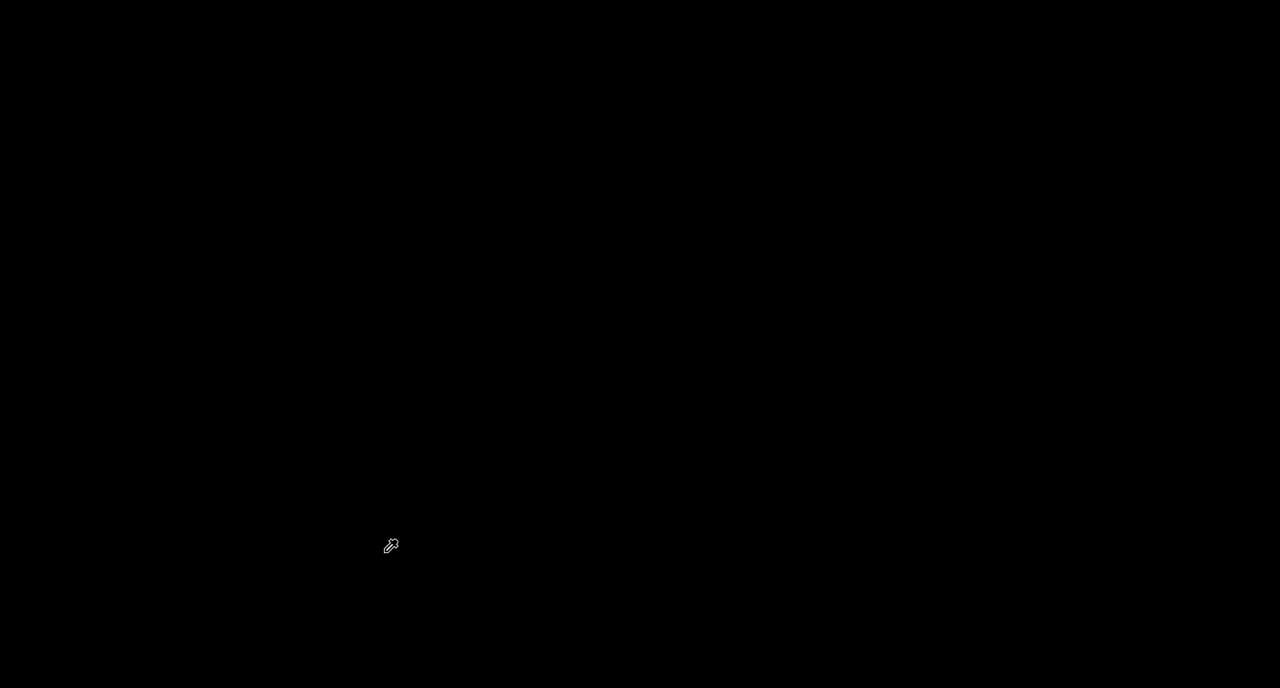
left_click(384, 548)
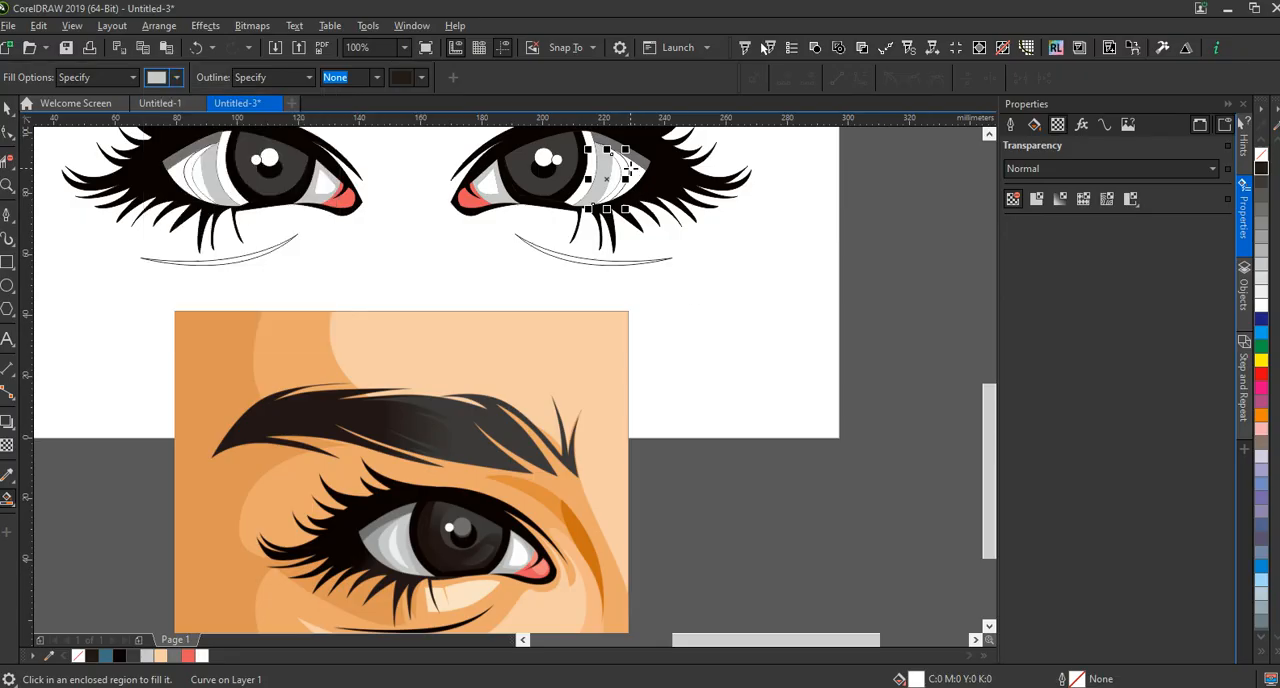
scroll(630, 170, "up", 4)
left_click(613, 170)
scroll(615, 172, "down", 4)
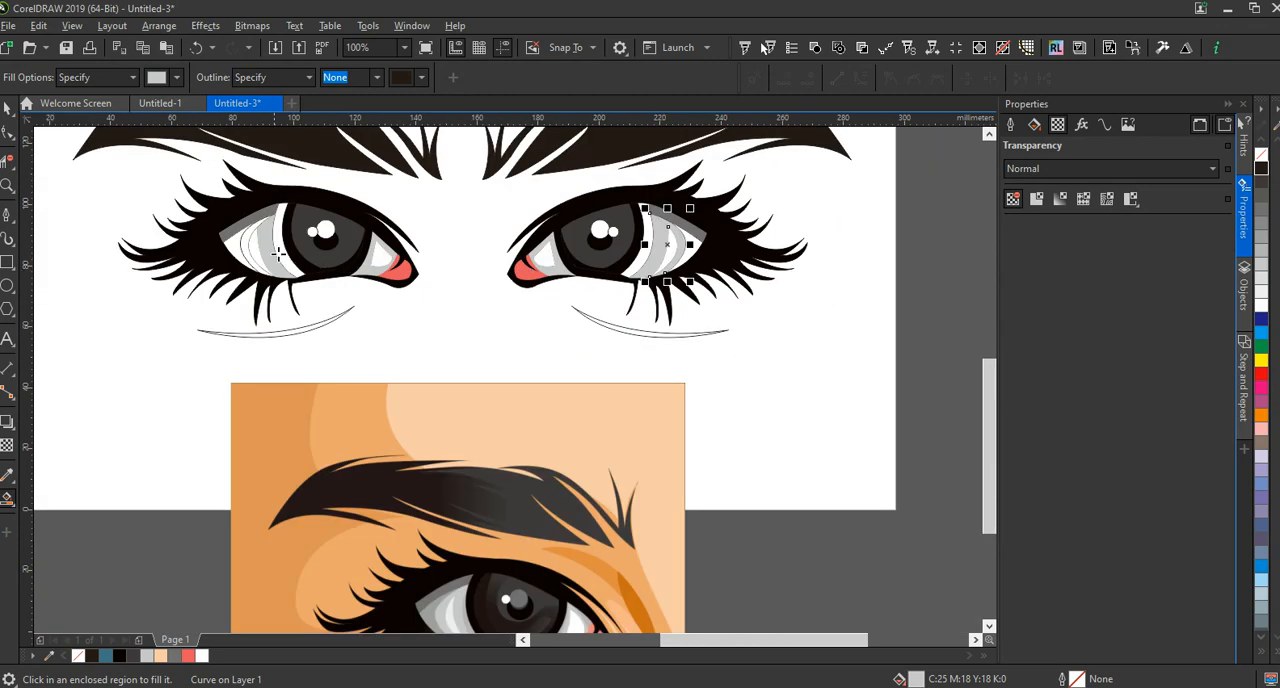
scroll(280, 253, "up", 4)
left_click(195, 228)
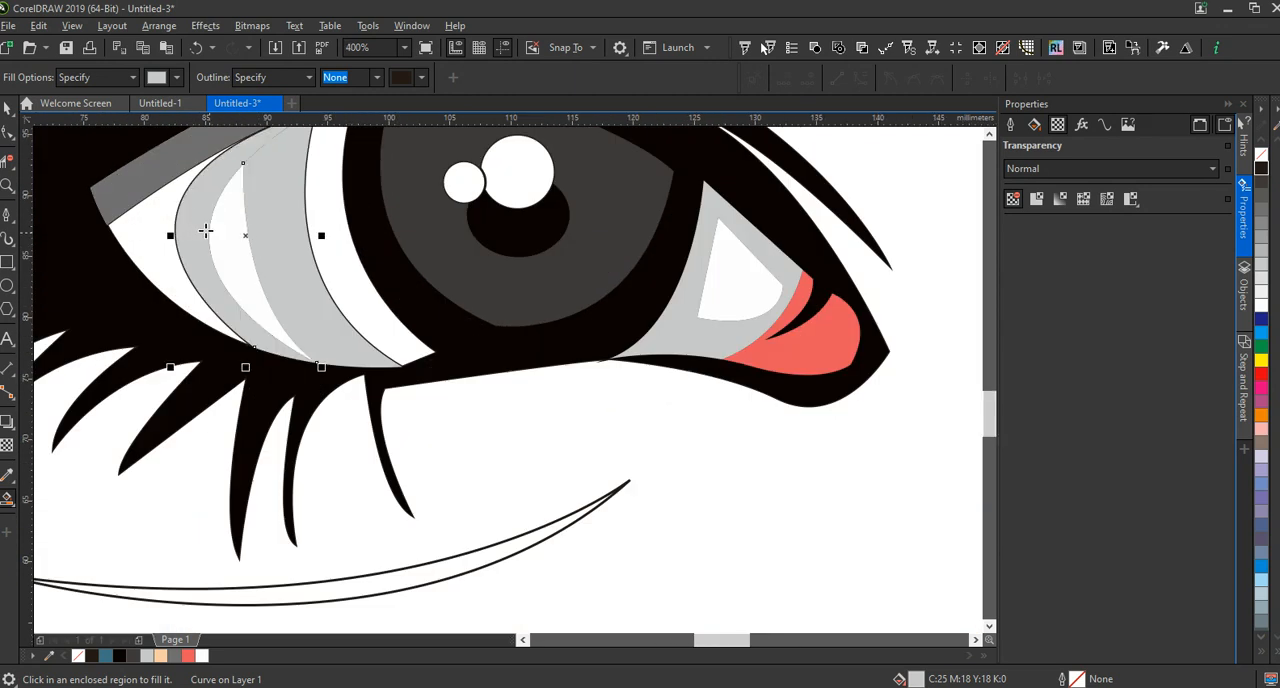
Fill the outermost eye-white area beside the lash corner of both eyes with the light grey C25 M18 Y18 K0
scroll(205, 235, "down", 4)
scroll(228, 255, "down", 2)
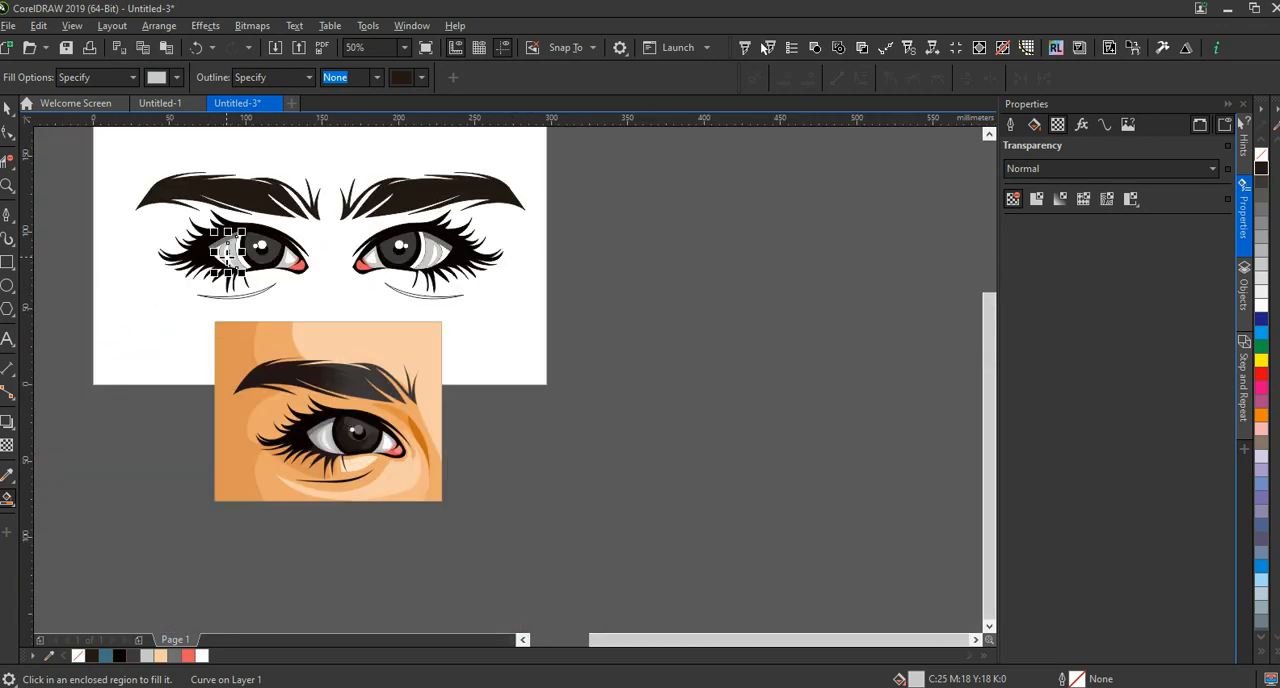
scroll(228, 250, "up", 3)
left_click(225, 236)
scroll(225, 236, "down", 2)
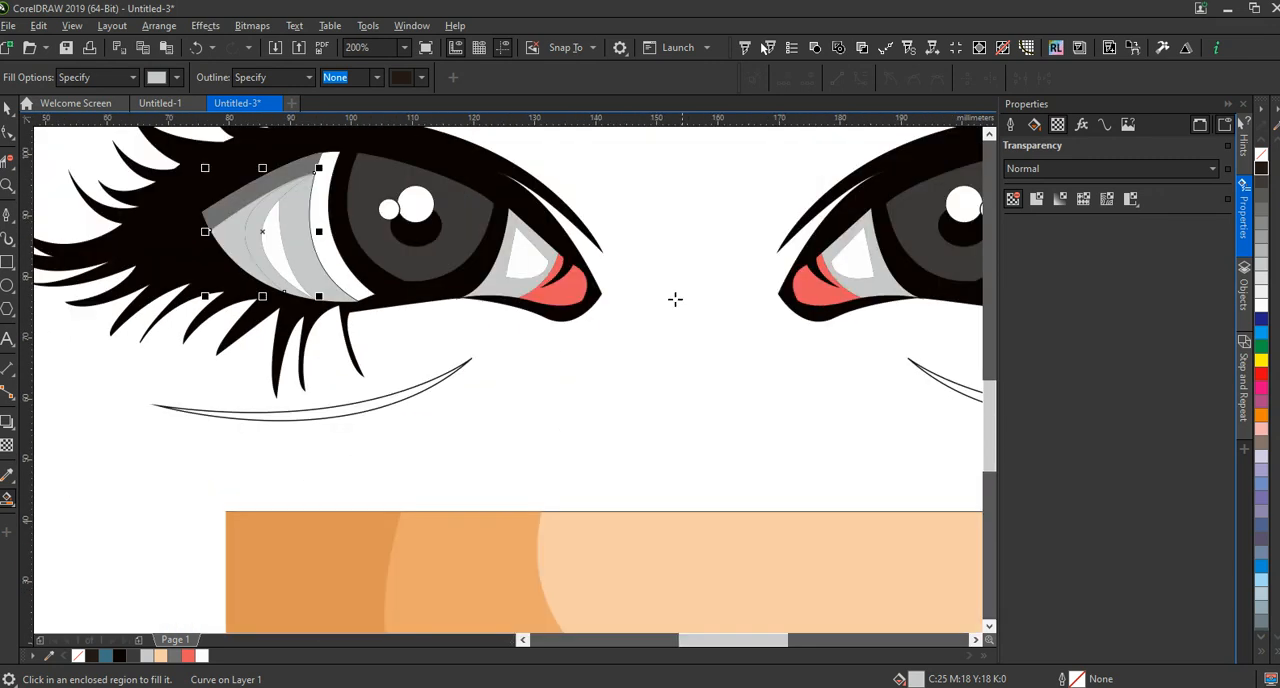
scroll(674, 297, "down", 2)
scroll(793, 297, "up", 2)
left_click(802, 292)
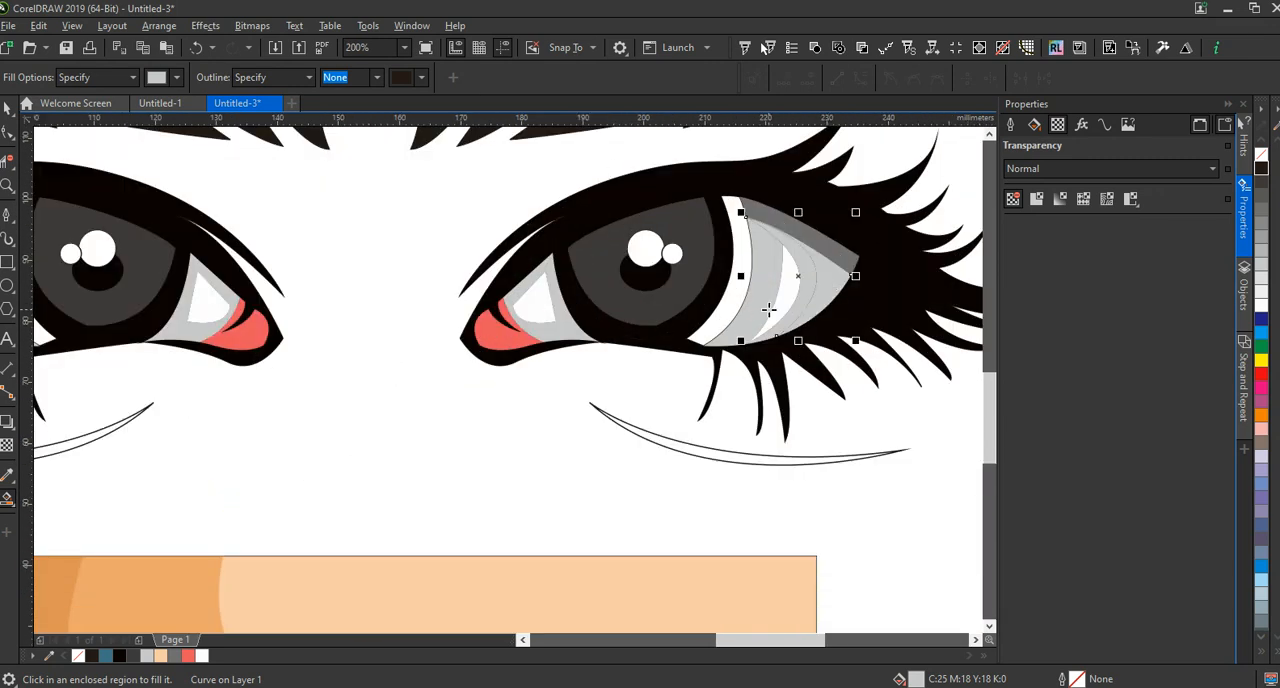
Darken the fill of the outermost eye-white areas beside the lash corners in both eyes to C45 M35 Y32 K0
scroll(805, 290, "down", 2)
key("space")
left_click(342, 298, "shift")
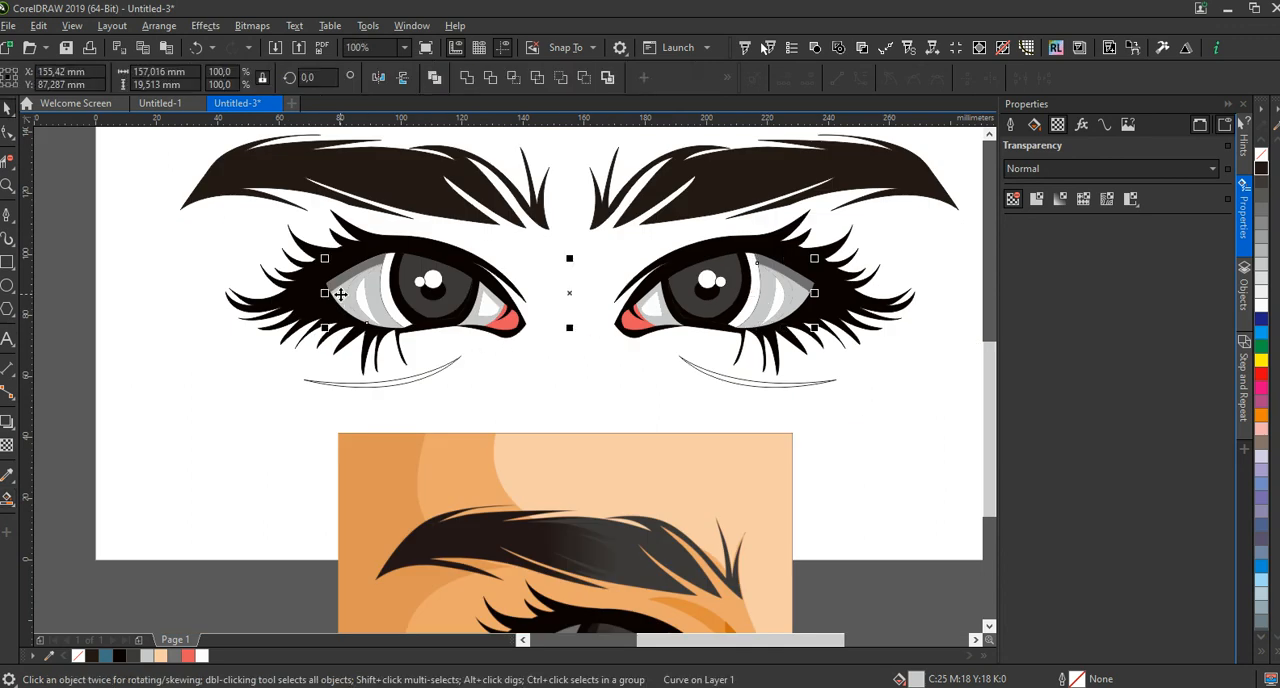
left_click(1034, 126)
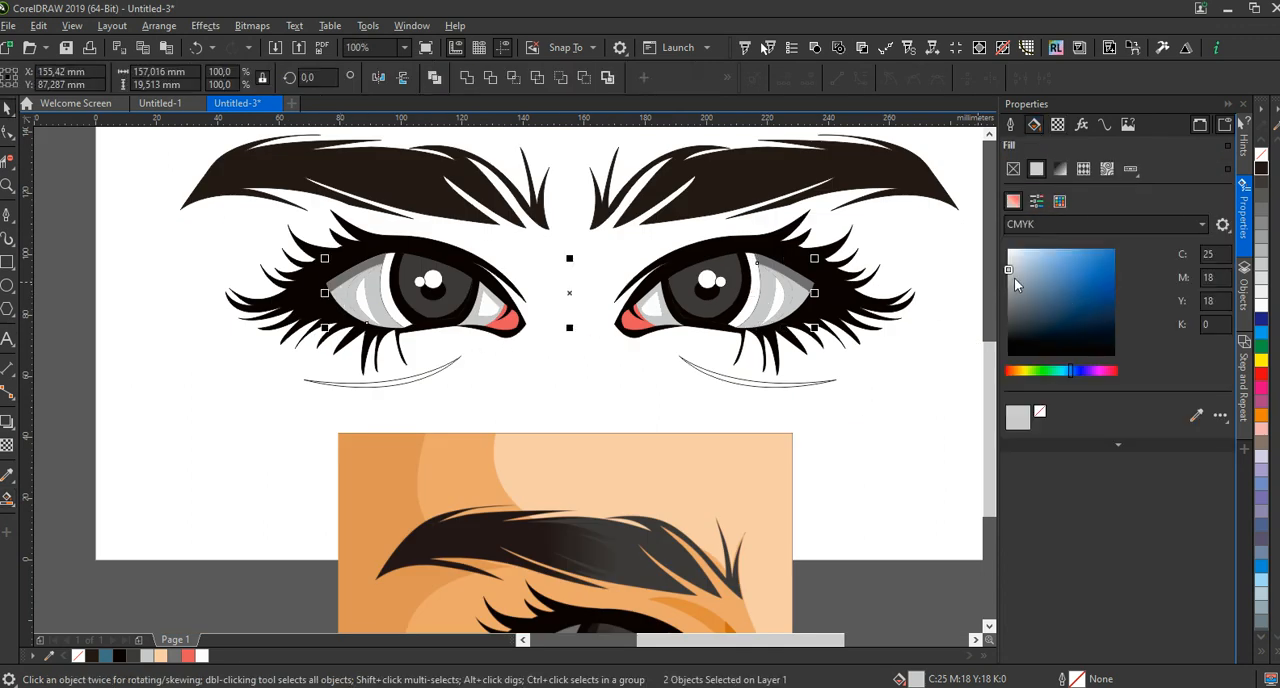
left_click_drag(1013, 272, 1012, 288)
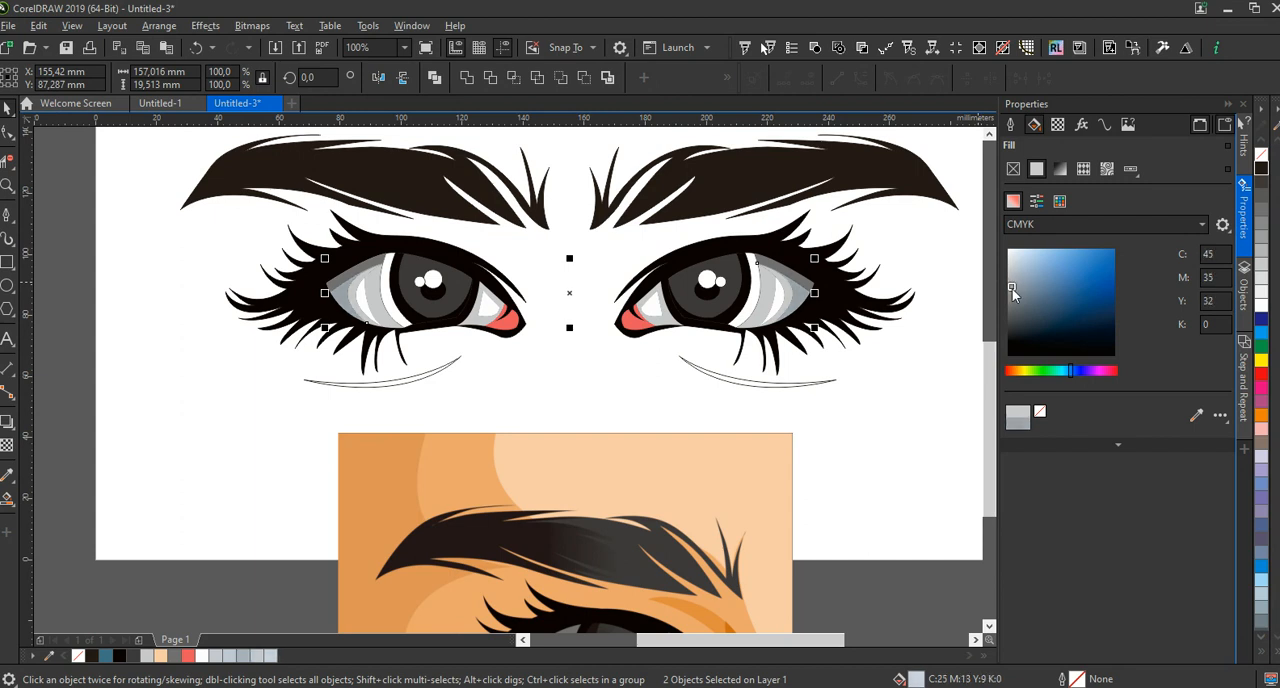
left_click(224, 366)
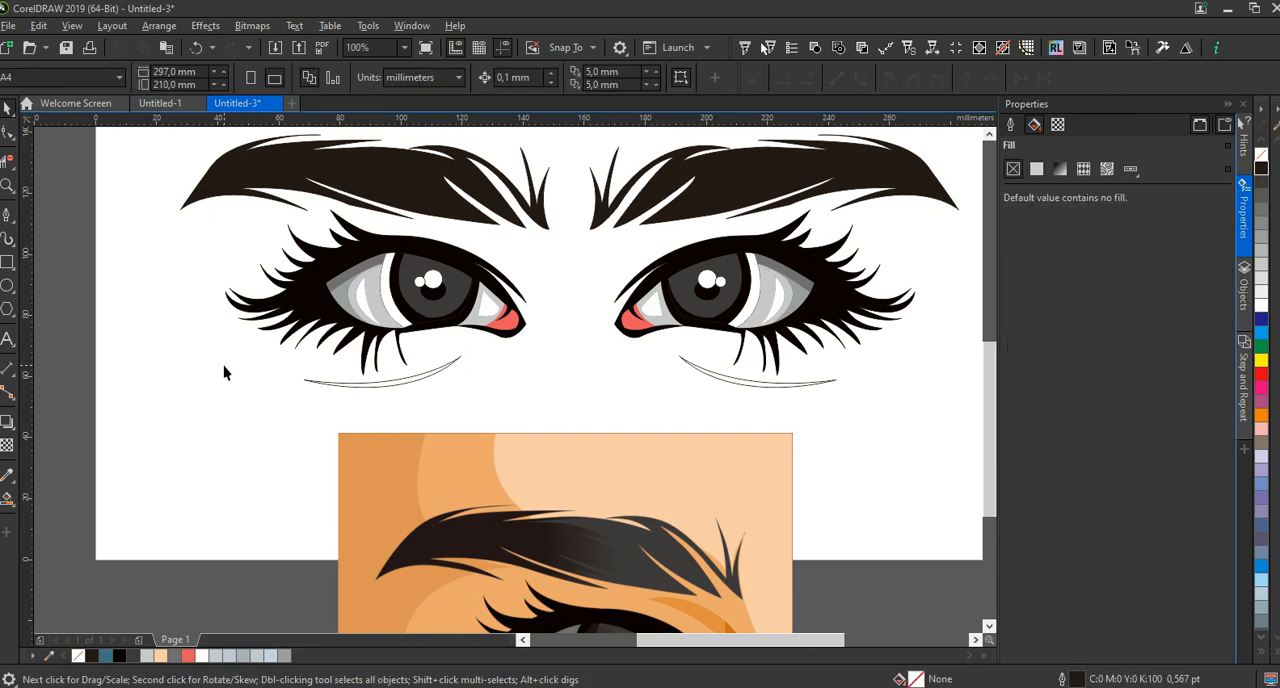
Fill the thin under-eye crease curves below both eyes with black C0 M0 Y0 K100
scroll(223, 365, "down", 2)
left_click(316, 377)
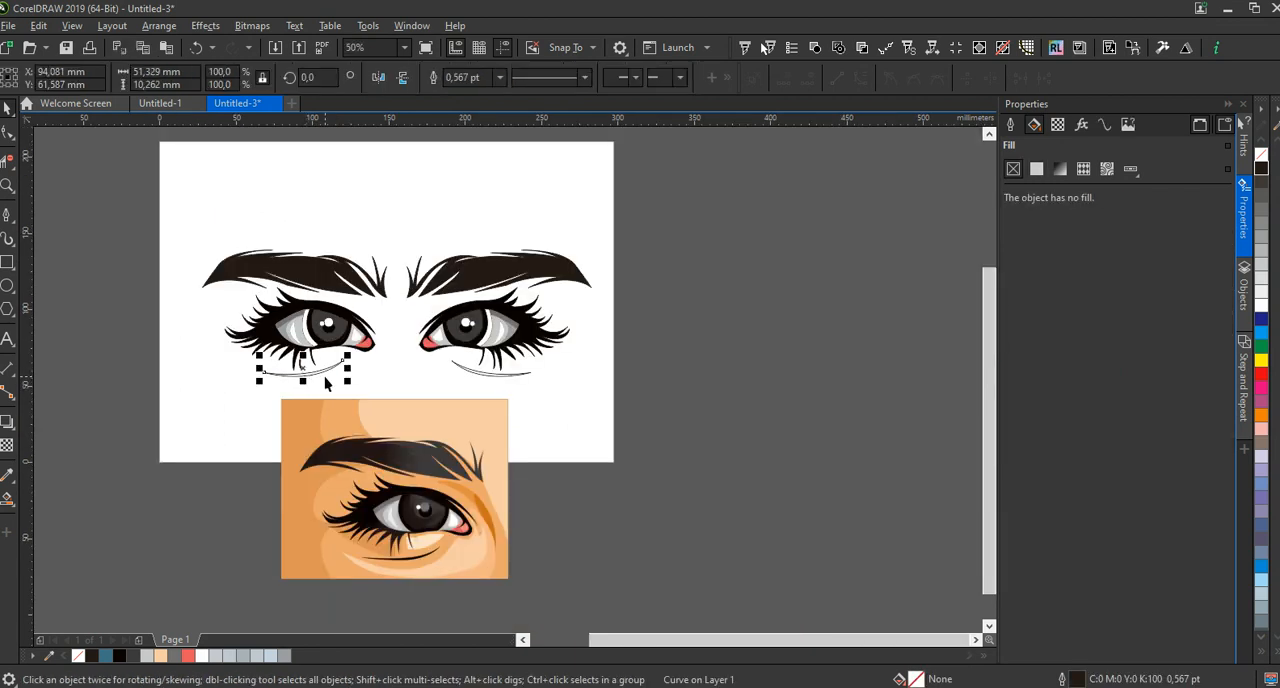
left_click(466, 371, "shift")
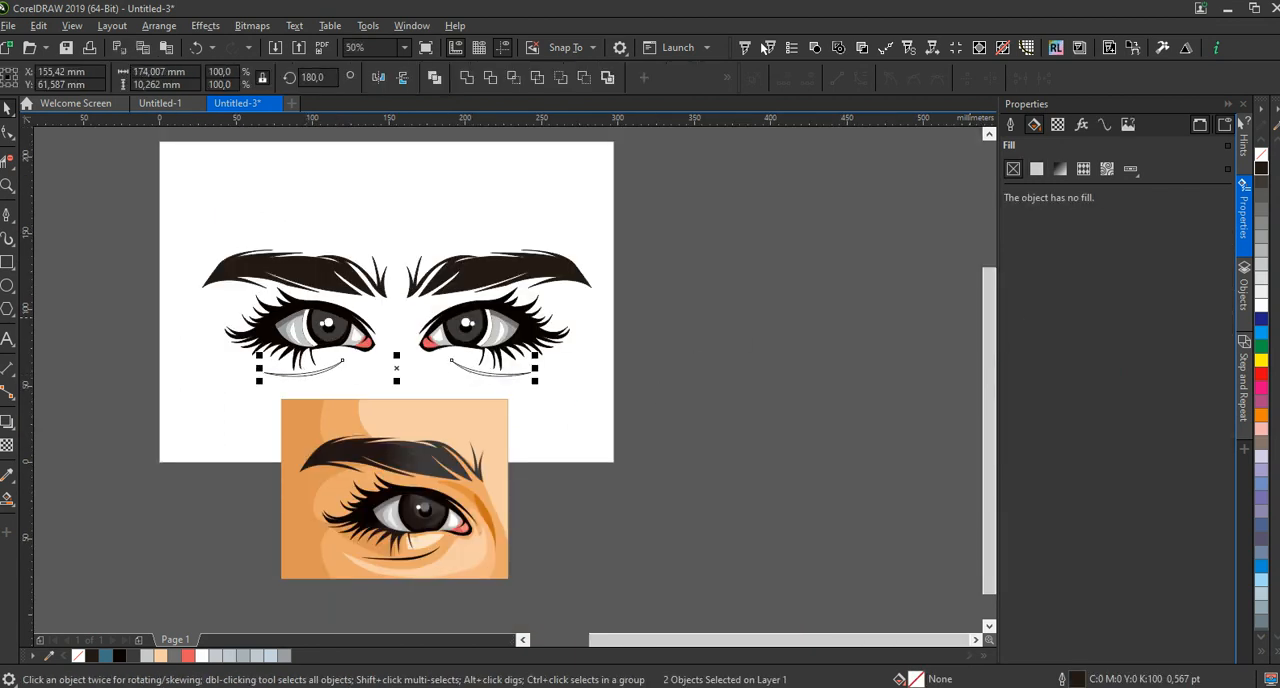
right_click(1261, 167)
left_click(653, 412)
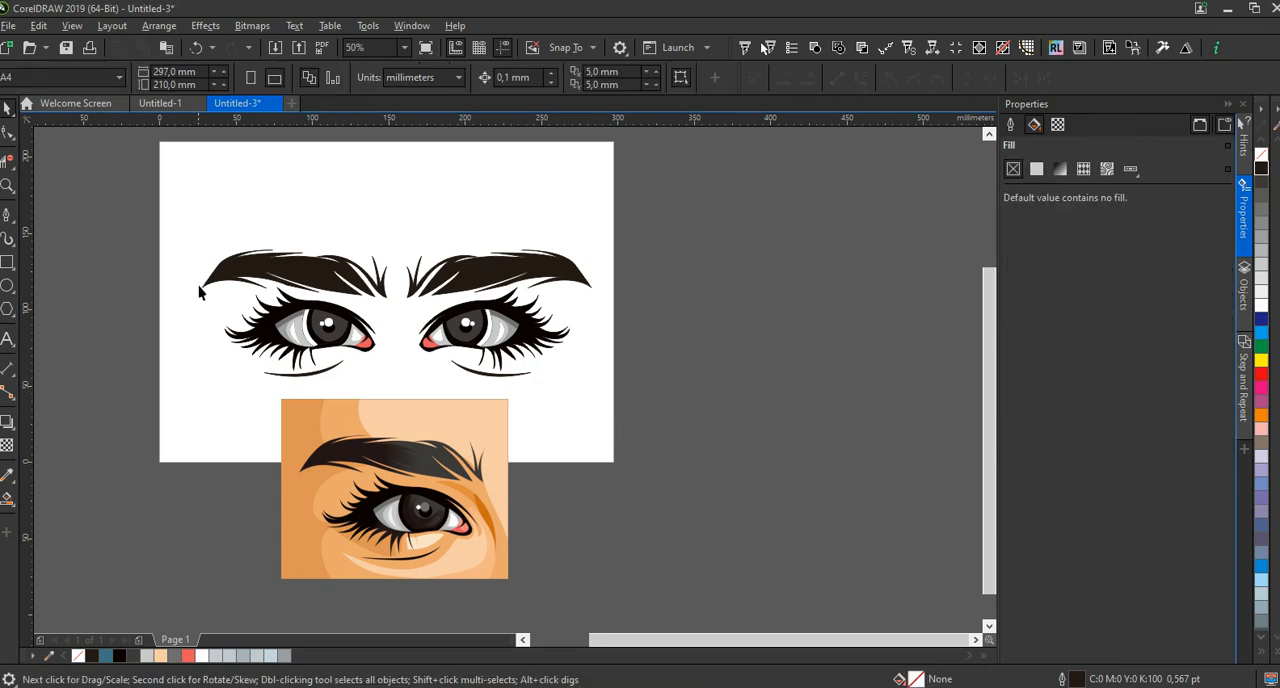
Group all the eye, eyebrow and crease shapes on the page into one object, leaving out the reference image
left_click_drag(188, 218, 666, 397)
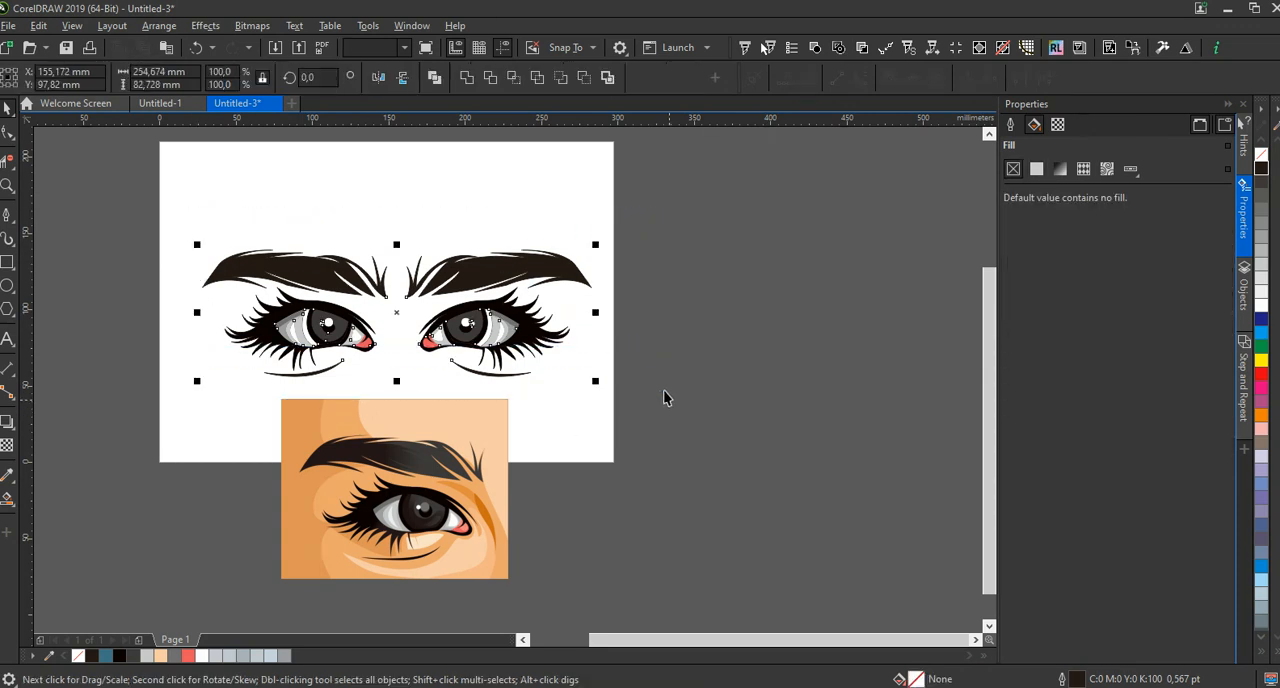
left_click(1010, 125)
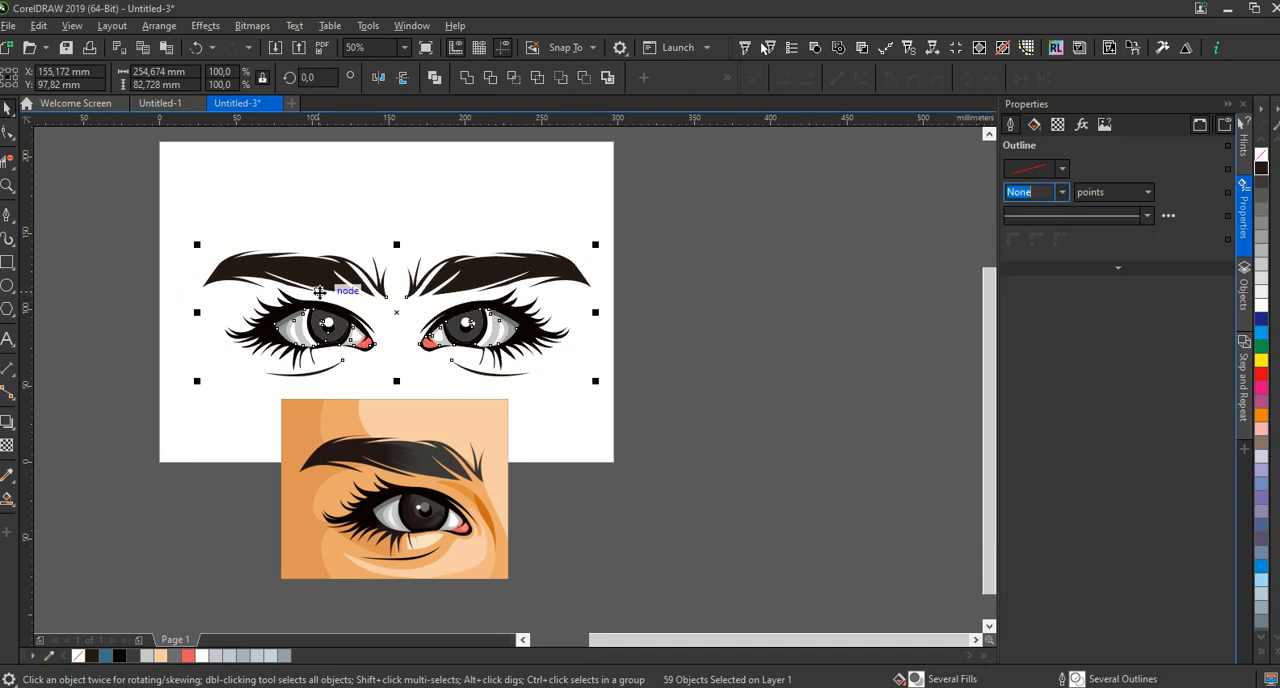
left_click(318, 291)
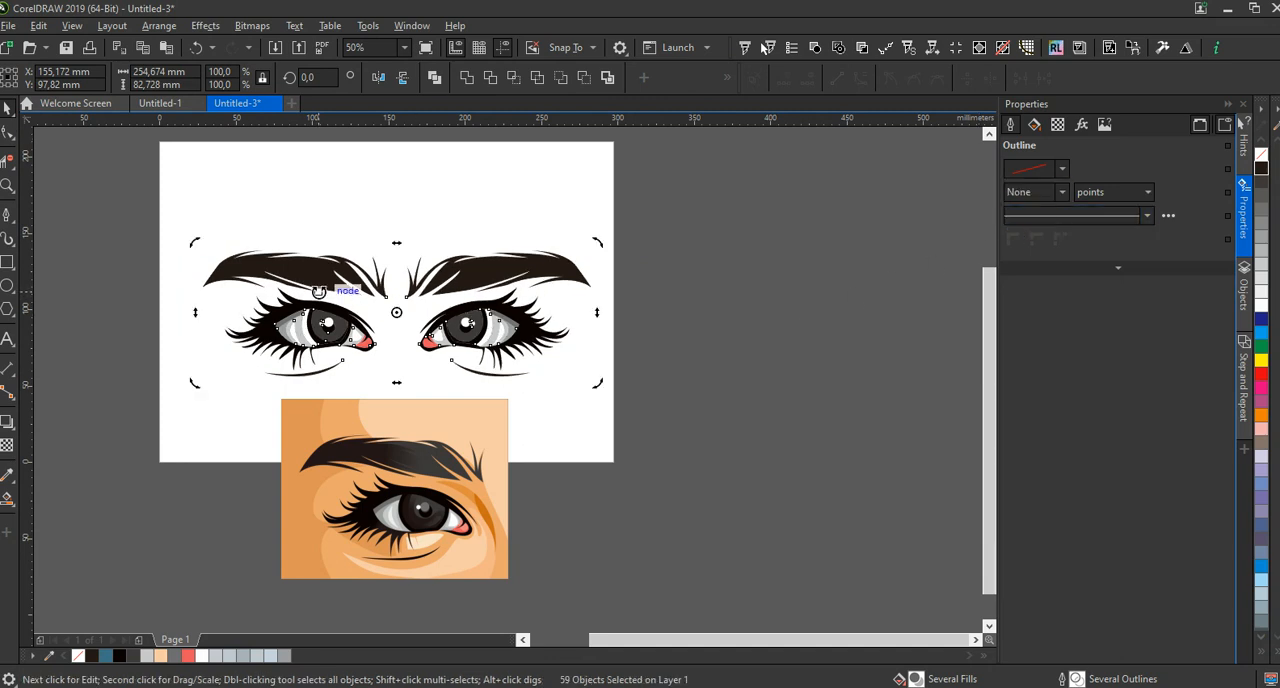
key("ctrl+g")
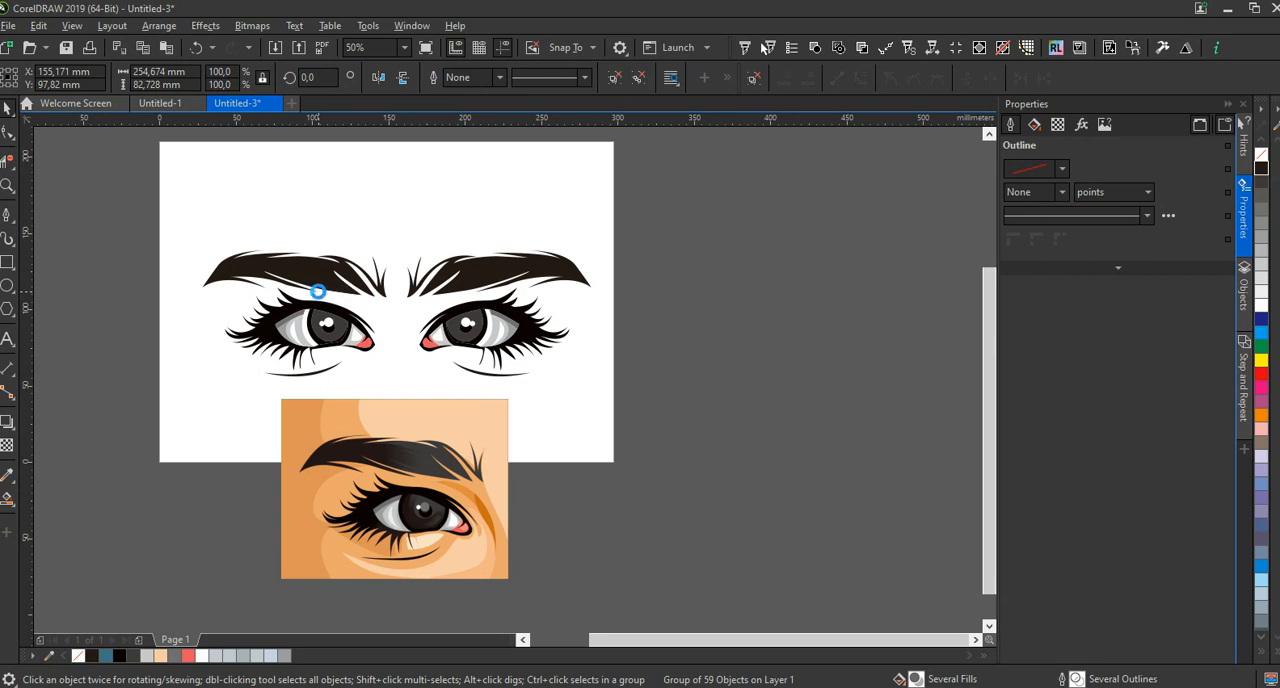
left_click(690, 338)
Move the reference image off the page beside the artwork and delete it
left_click(394, 488)
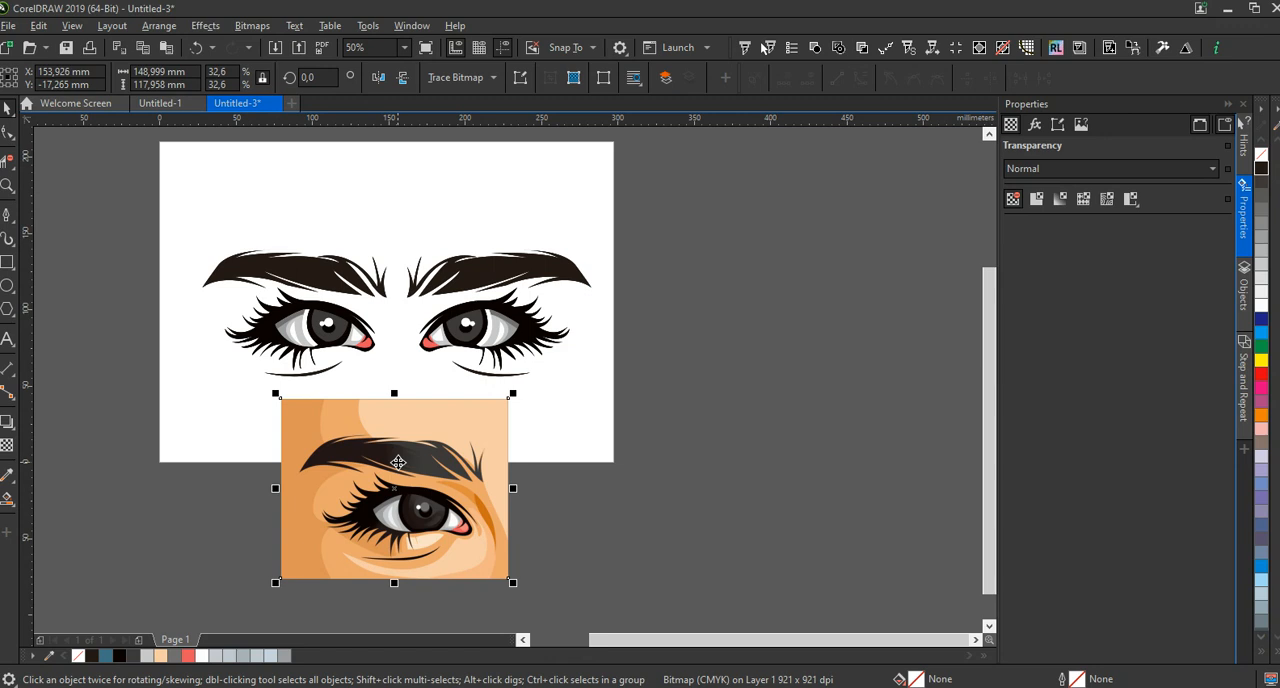
left_click_drag(394, 488, 779, 391)
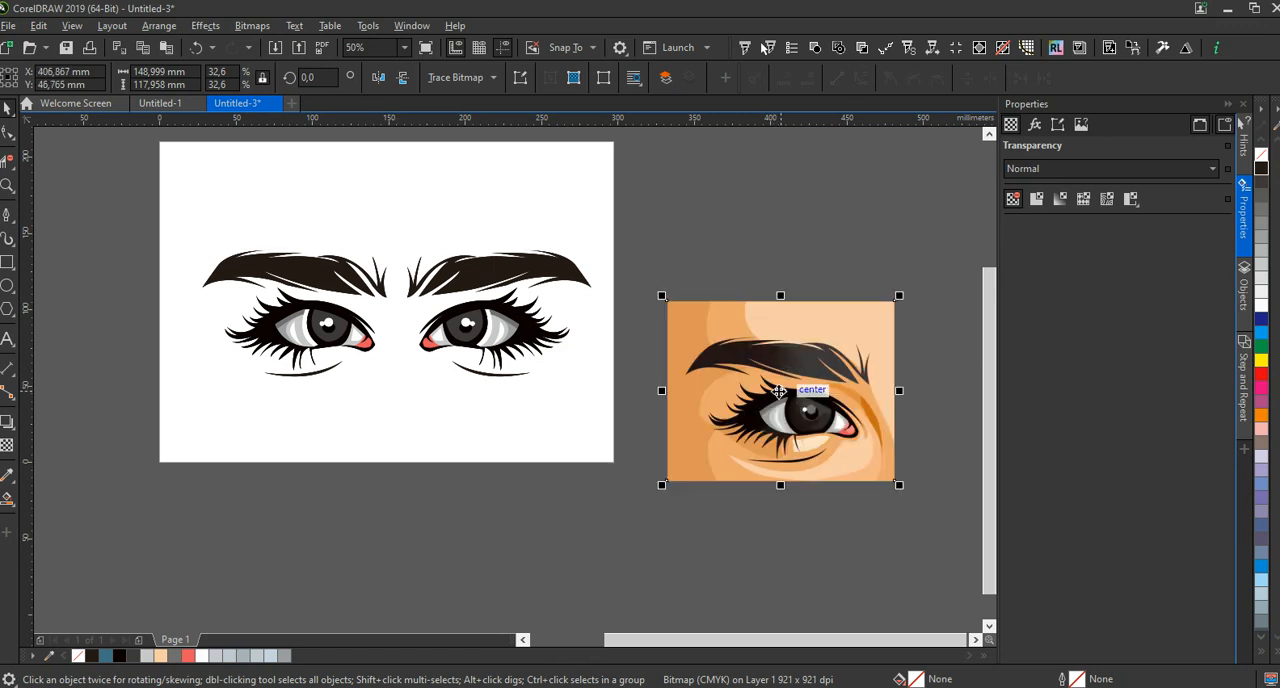
key("Delete")
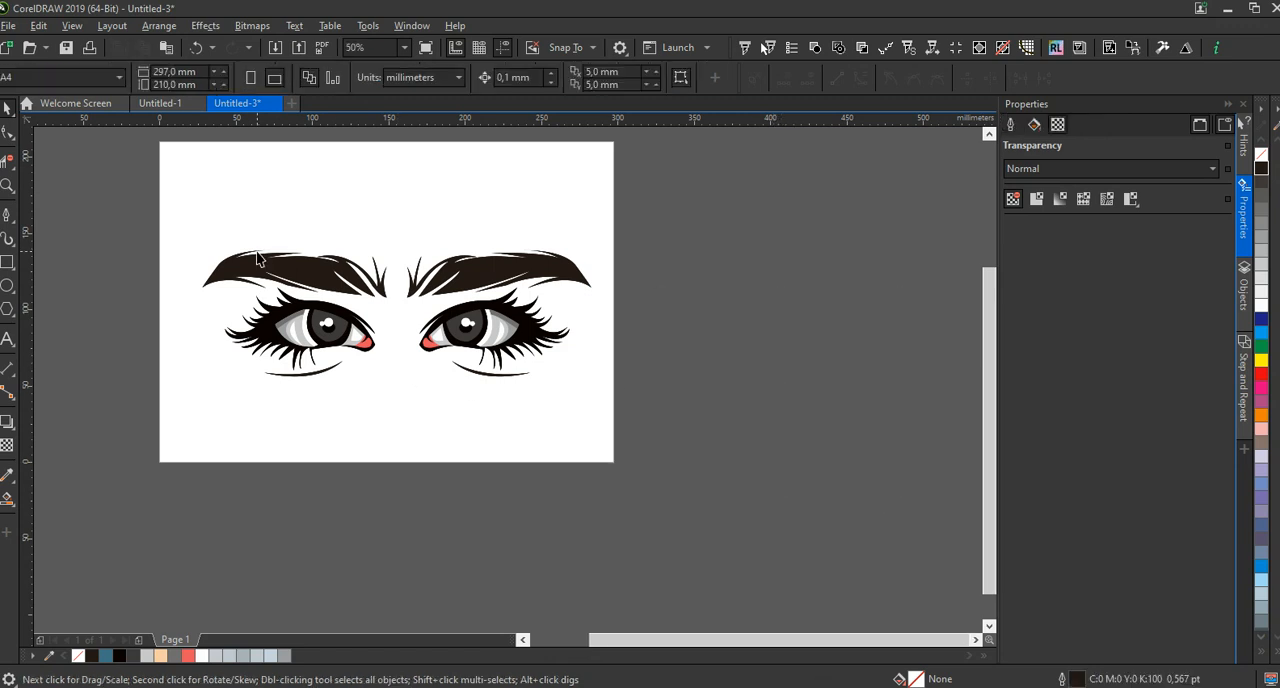
Group the whole eye and eyebrow artwork again and preview the finished drawing full screen
left_click_drag(166, 194, 736, 403)
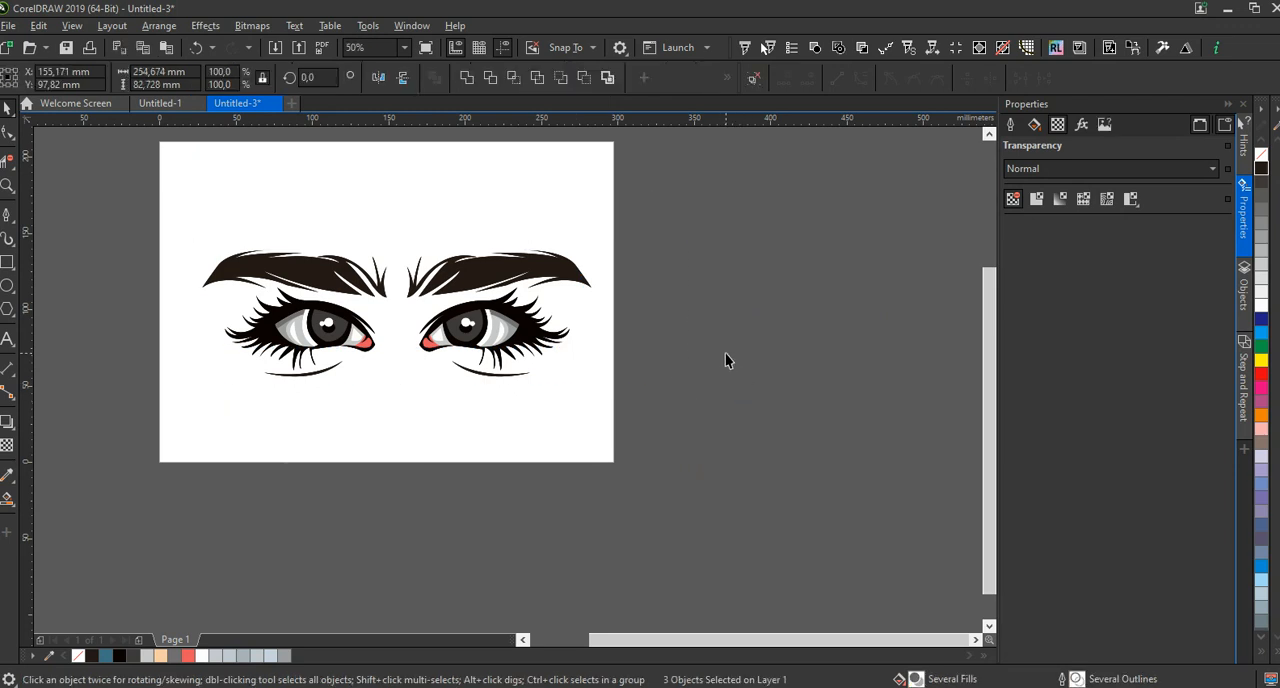
key("ctrl+g")
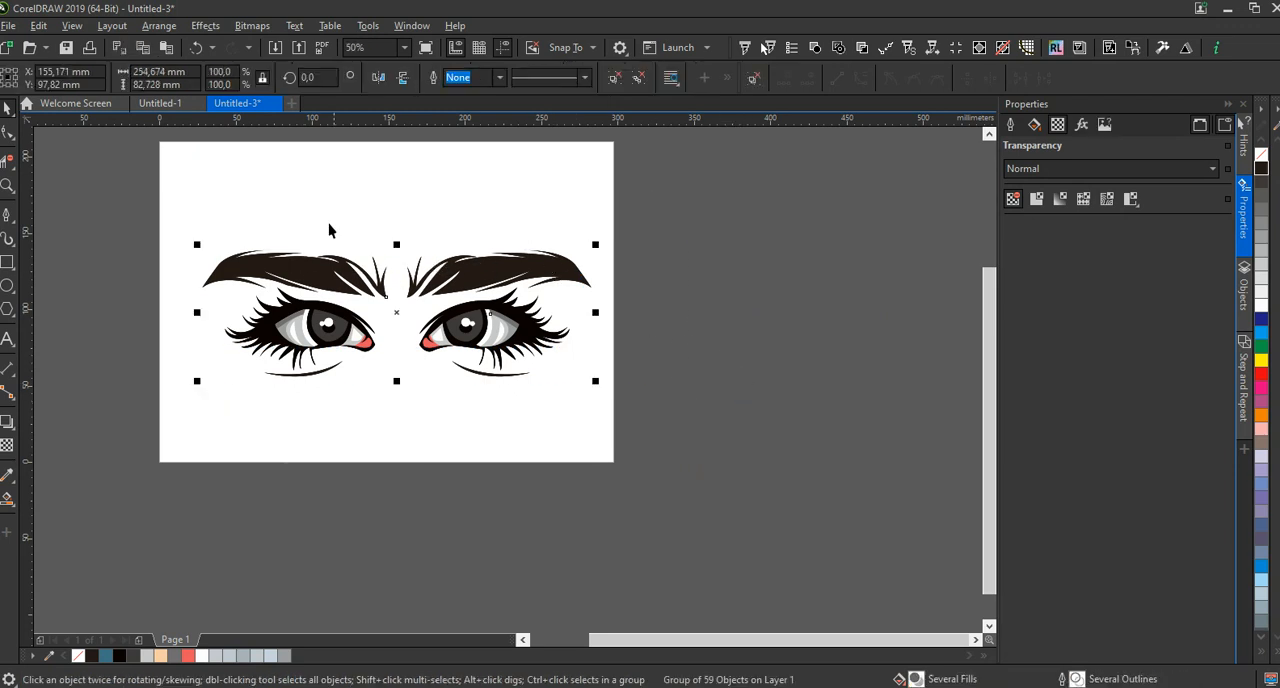
left_click(404, 50)
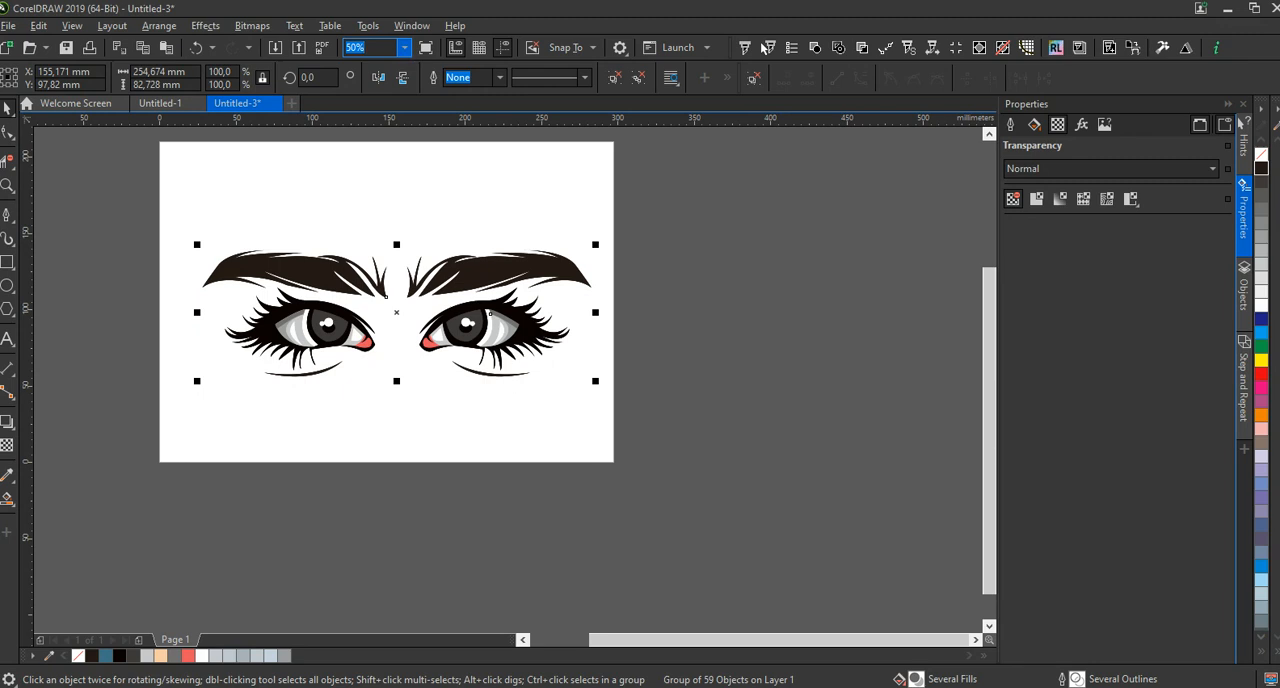
left_click(383, 76)
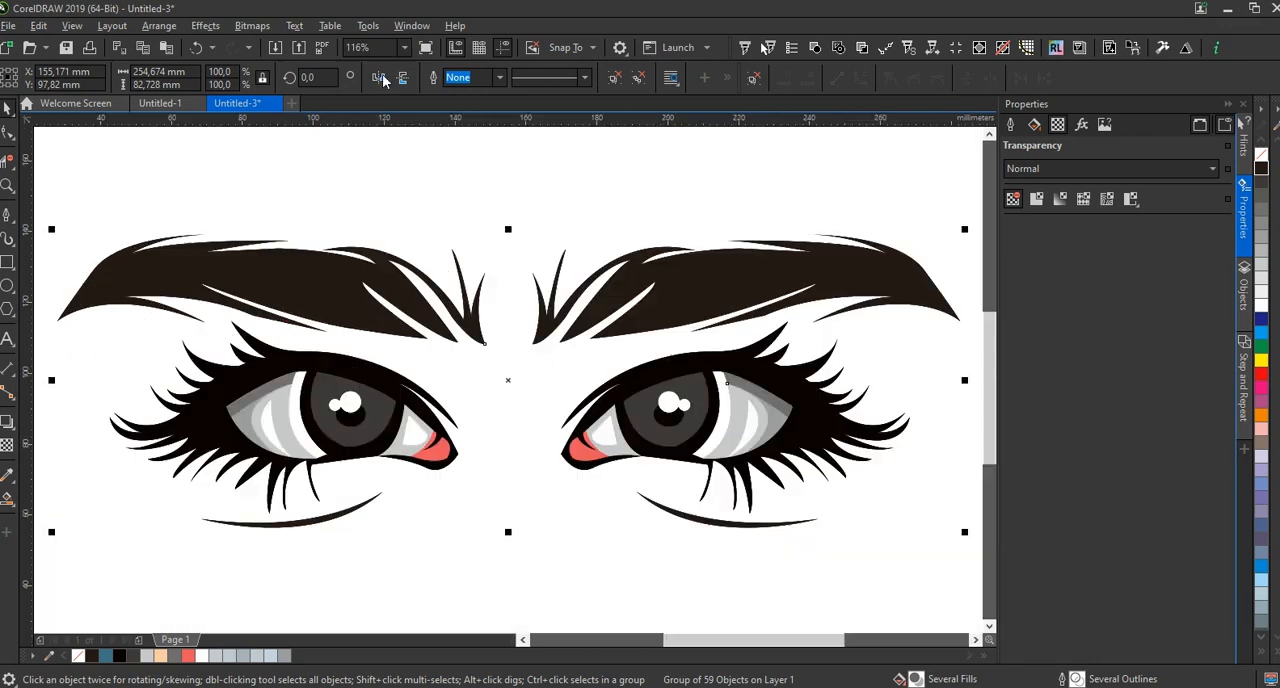
left_click(890, 185)
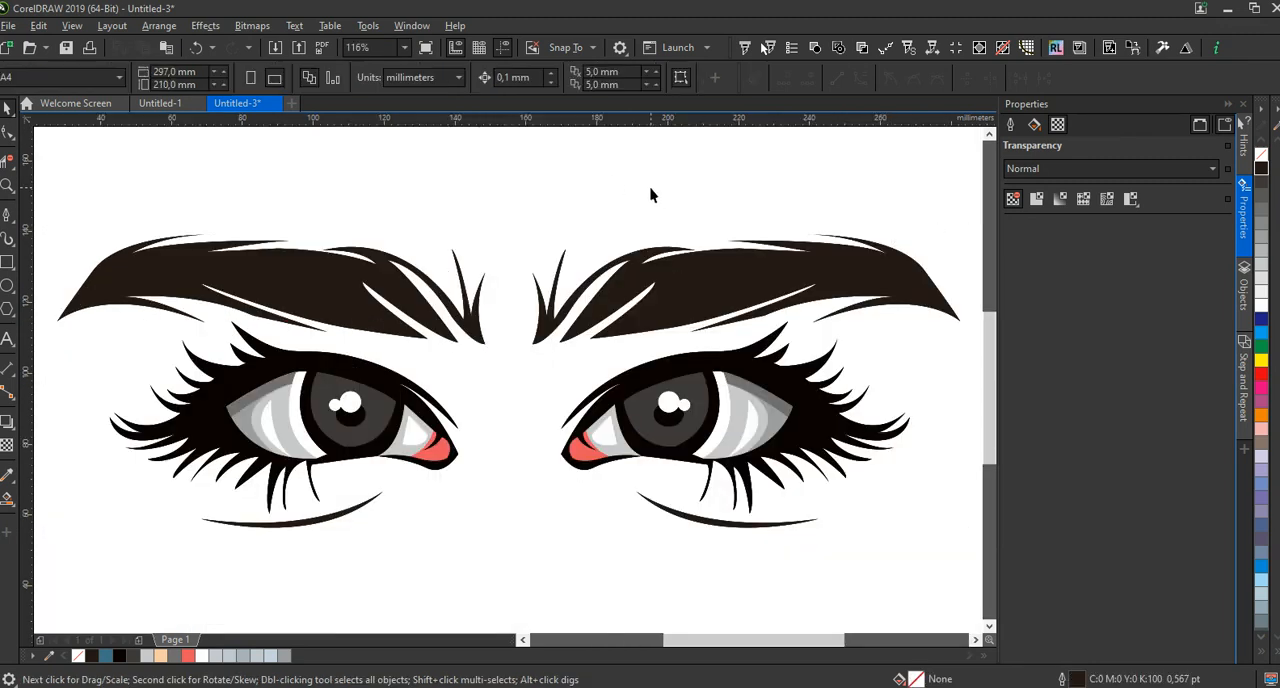
key("F9")
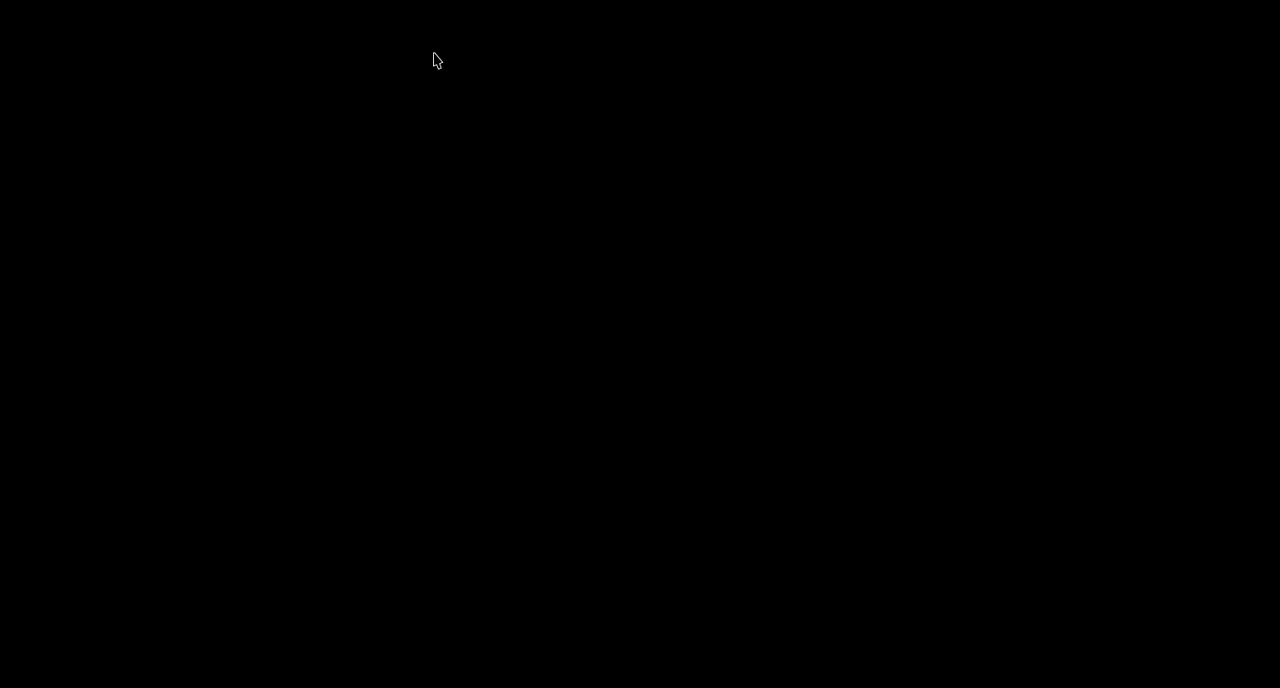